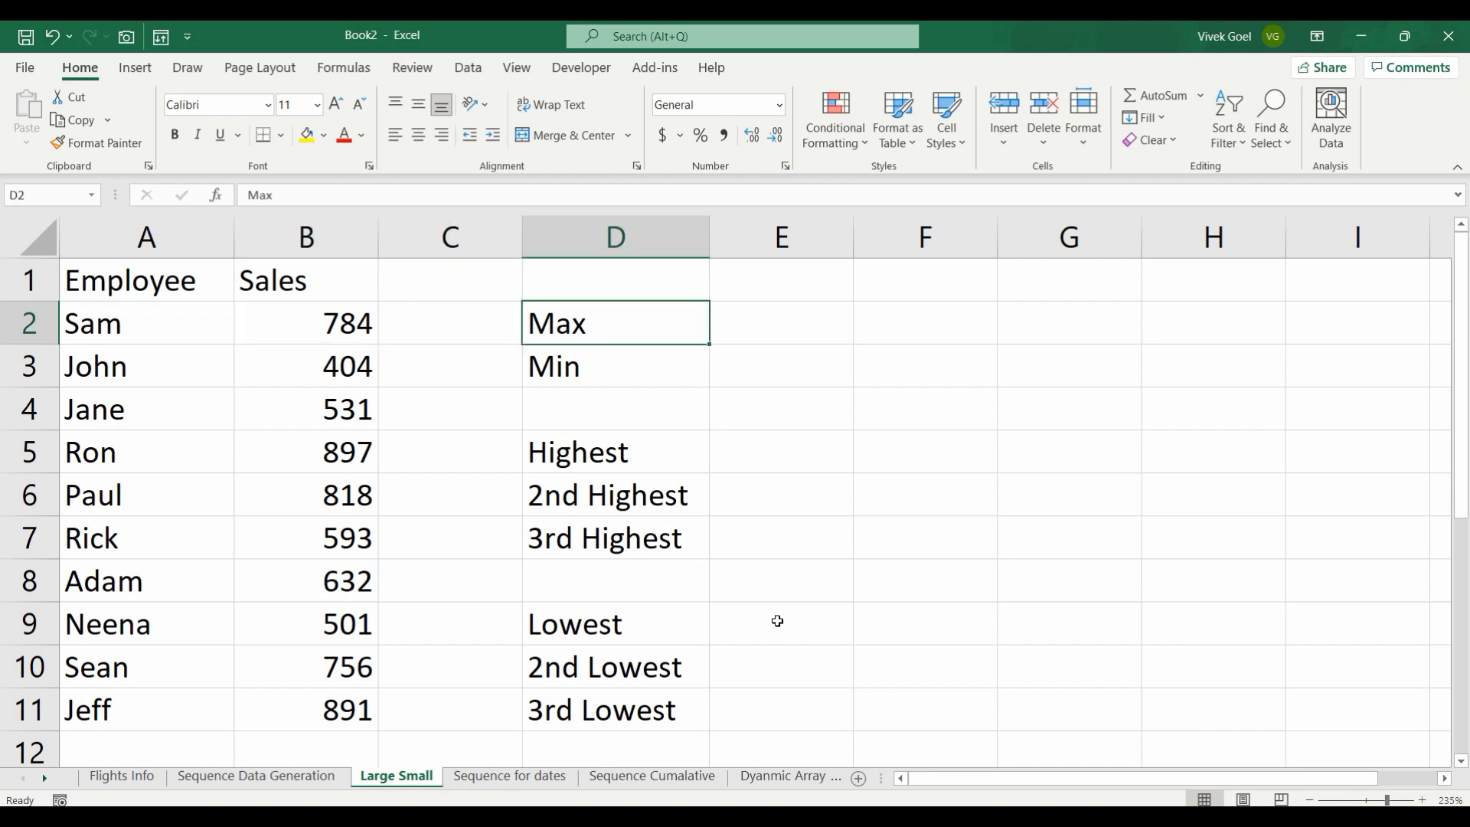
Step: Enter a MAX formula over the sales values B2:B11 in cell E2 beside the Max label
text(=max)
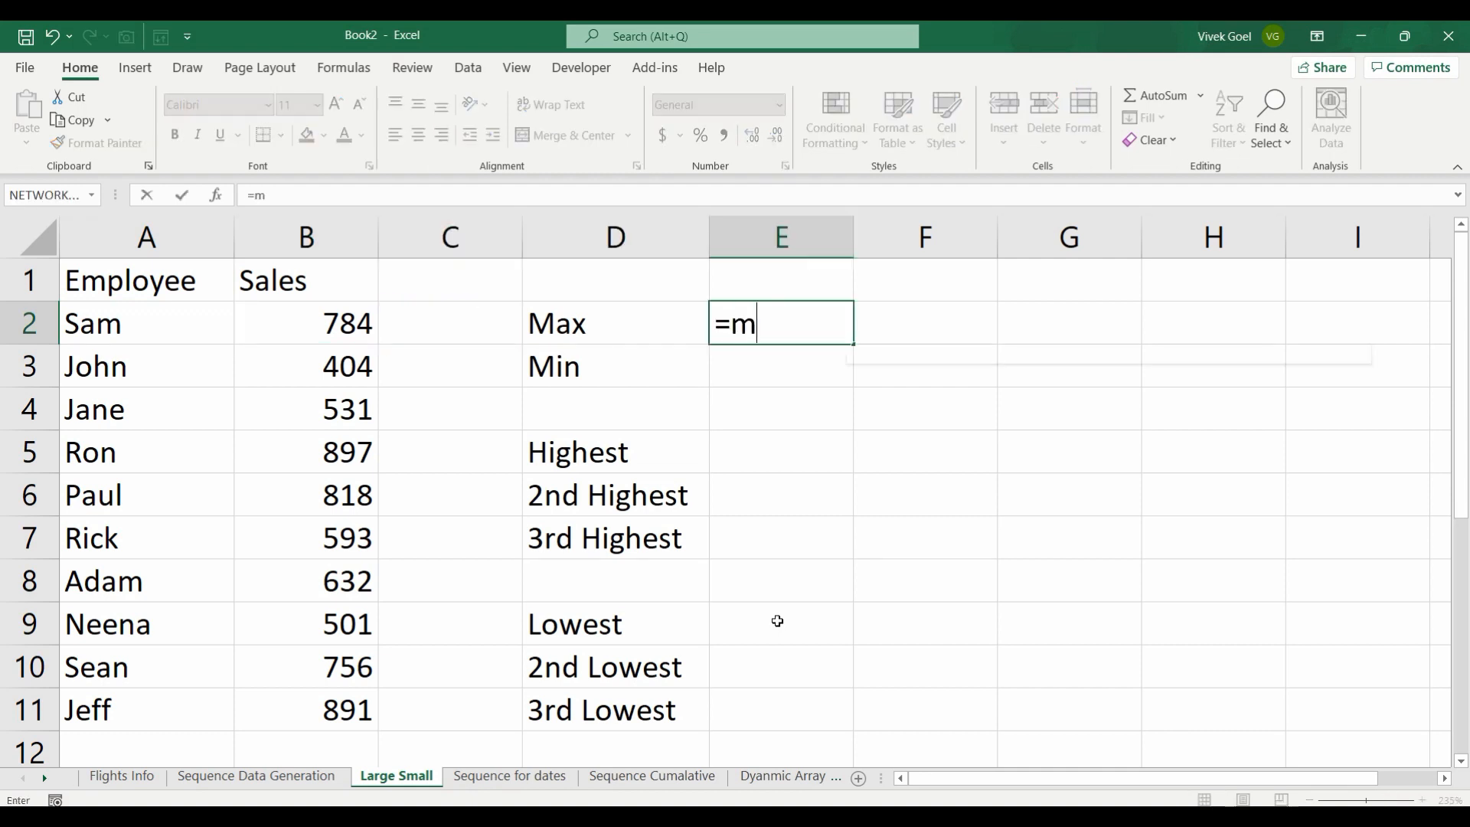
key(Tab)
key(Left)
key(Left)
key(Left)
key(ctrl+shift+Down)
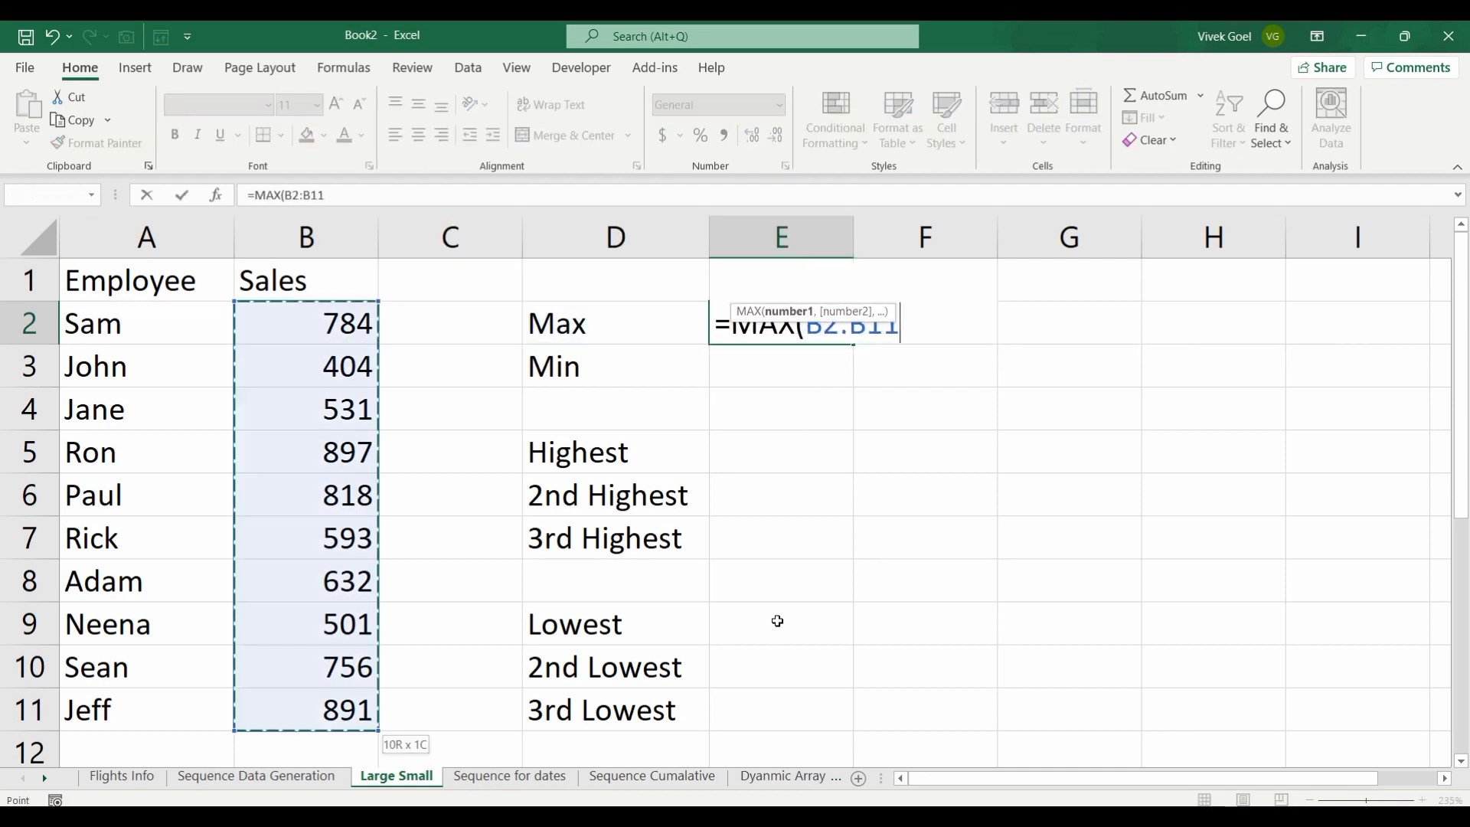
key(Return)
key(Up)
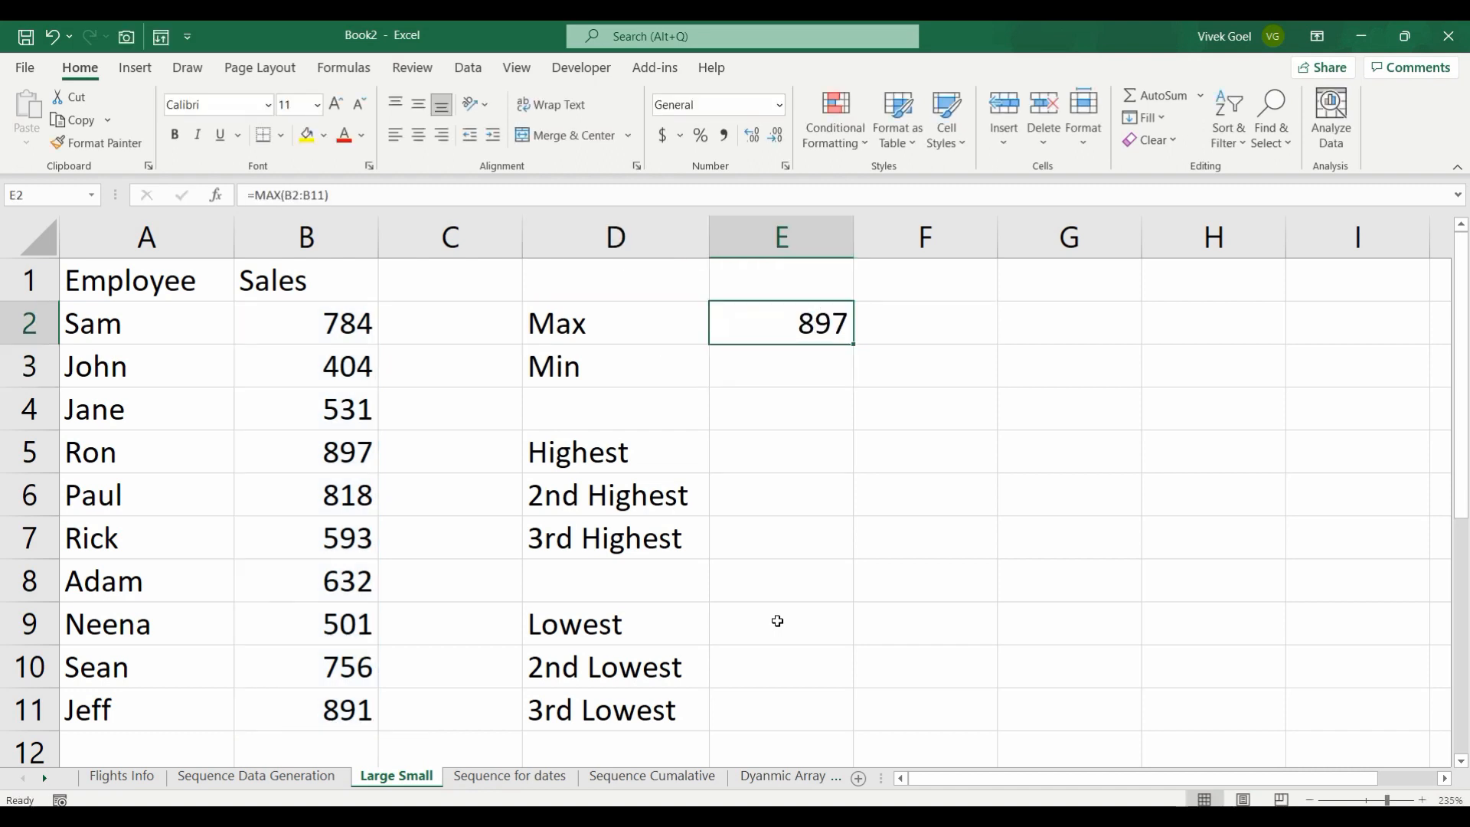
key(Down)
key(Left)
key(Left)
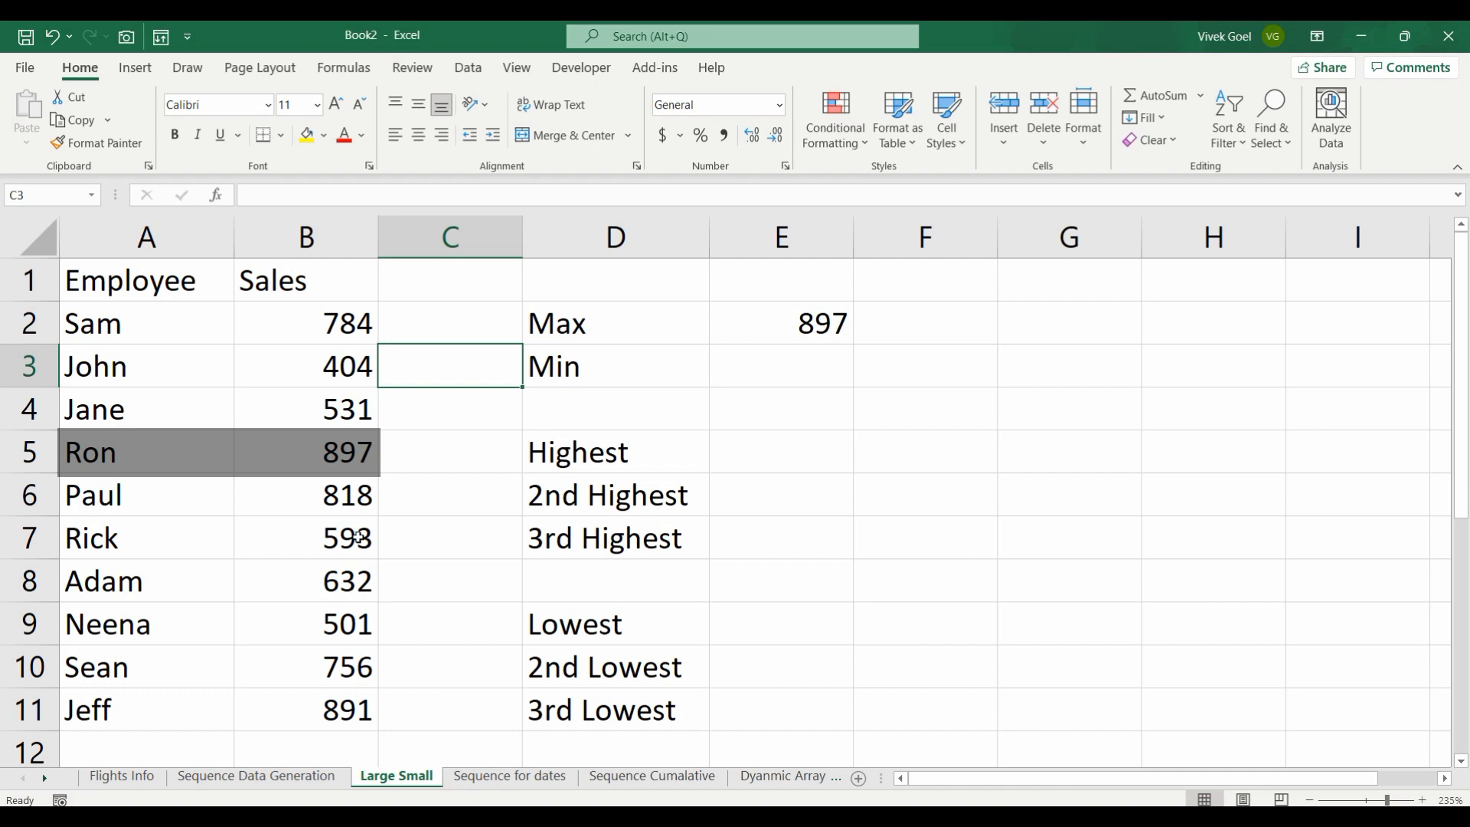
click(188, 465)
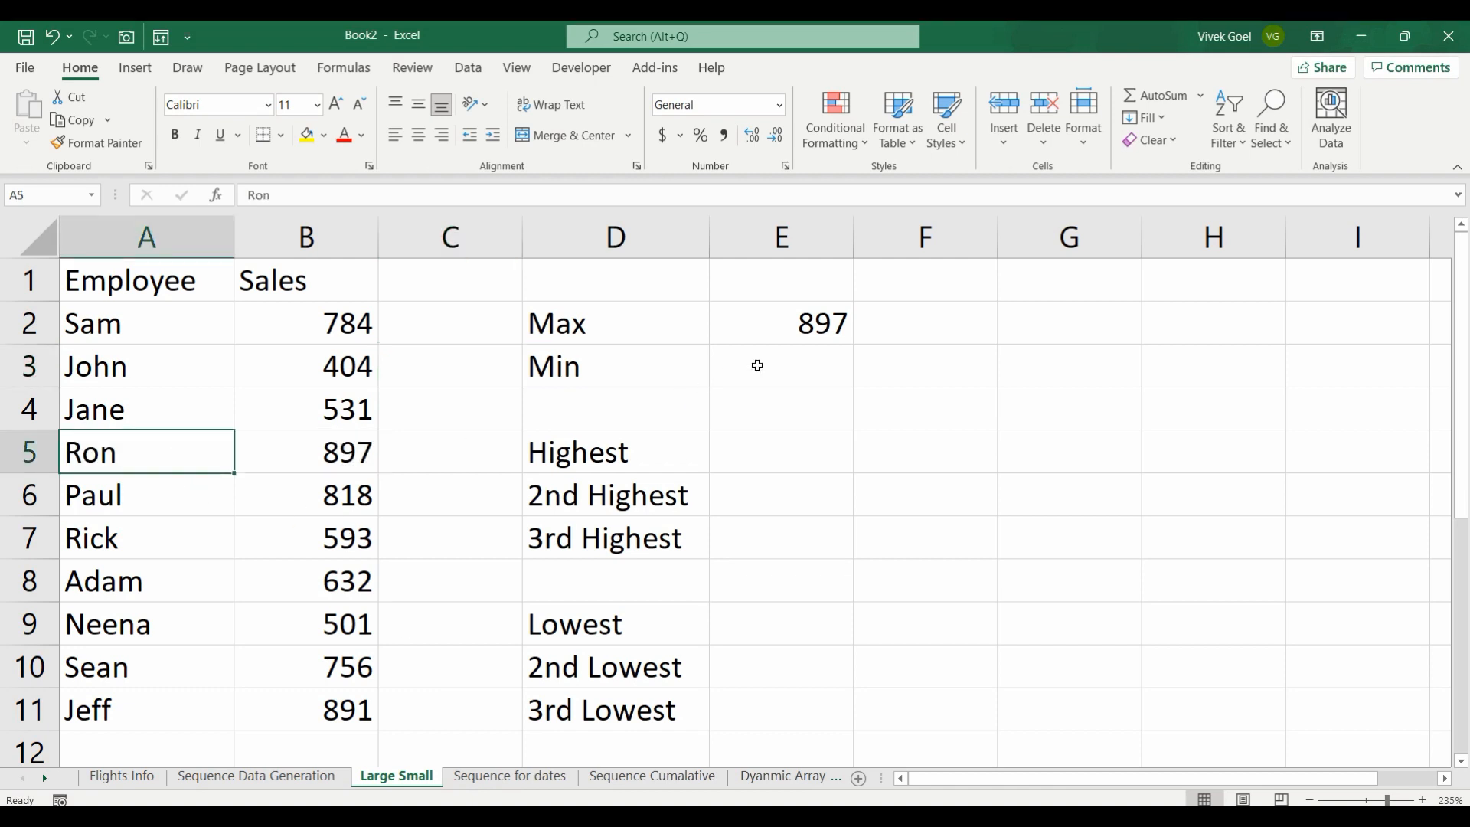
Step: Enter a MIN formula over the sales values B2:B11 in cell E3 beside the Min label
click(757, 365)
text(=min)
key(Tab)
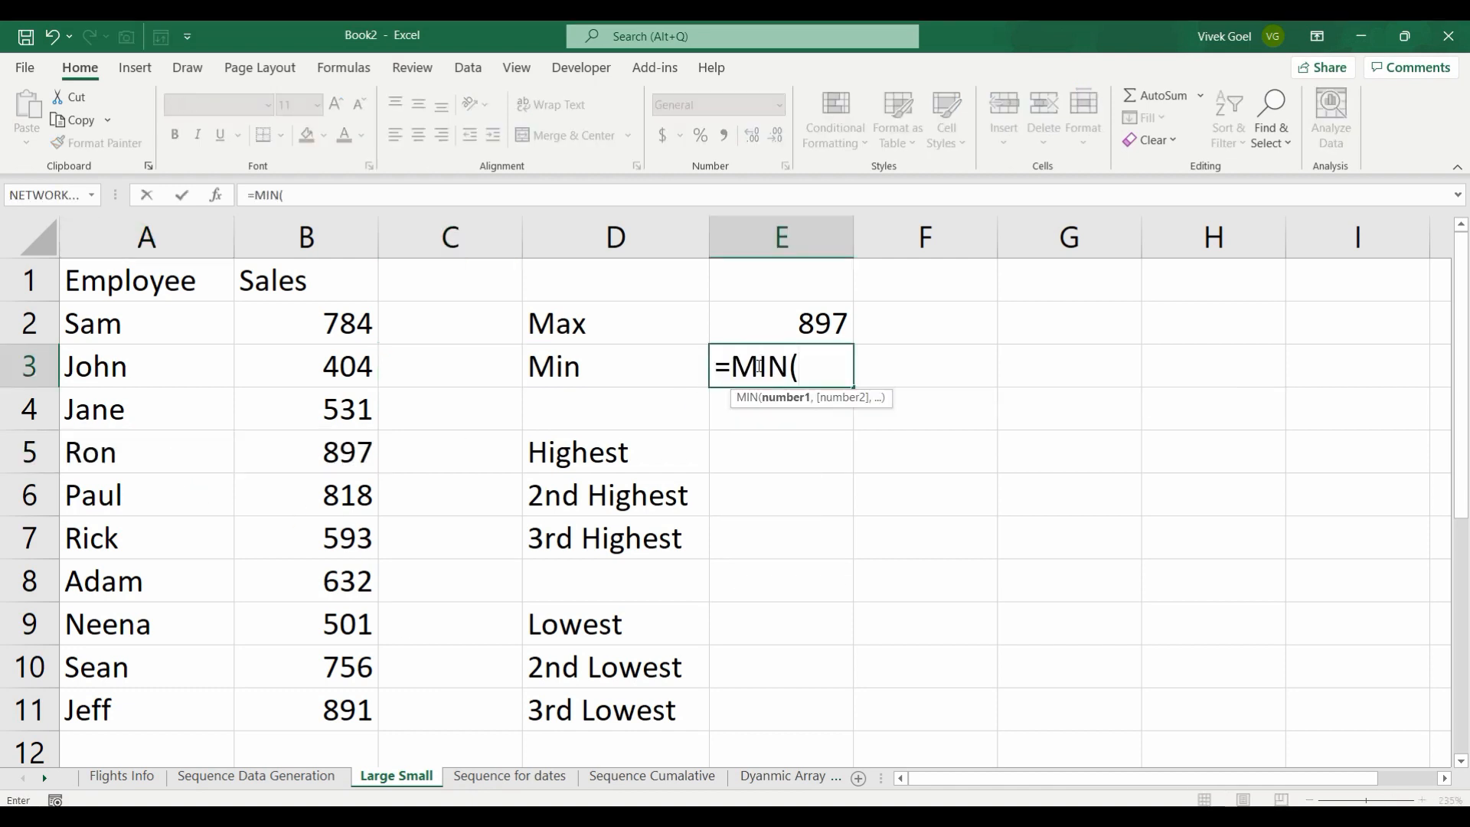
key(Left)
key(Left)
key(Left)
key(Up)
key(ctrl+shift+Down)
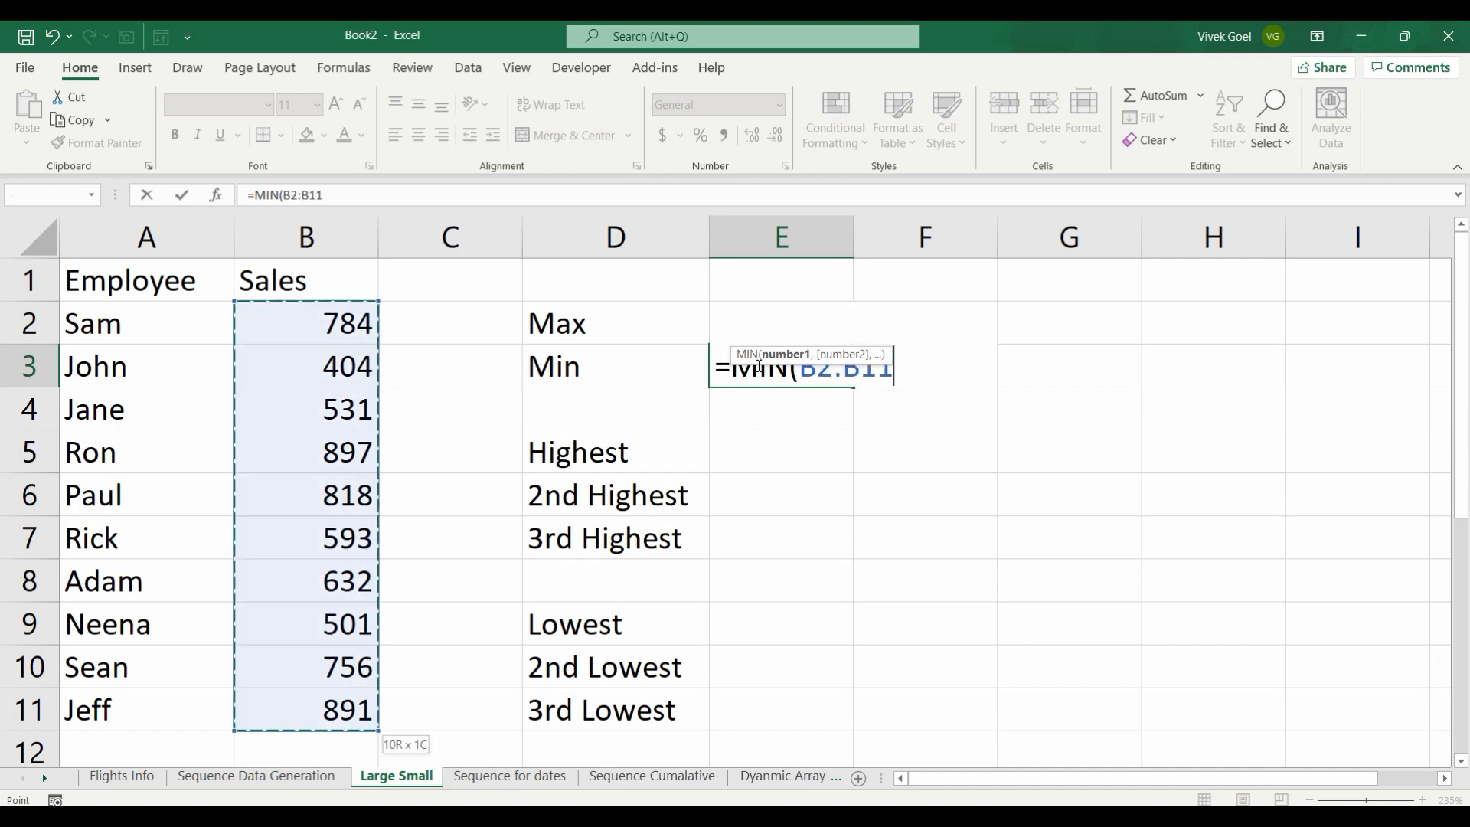
key(Return)
click(757, 365)
drag(331, 365, 186, 365)
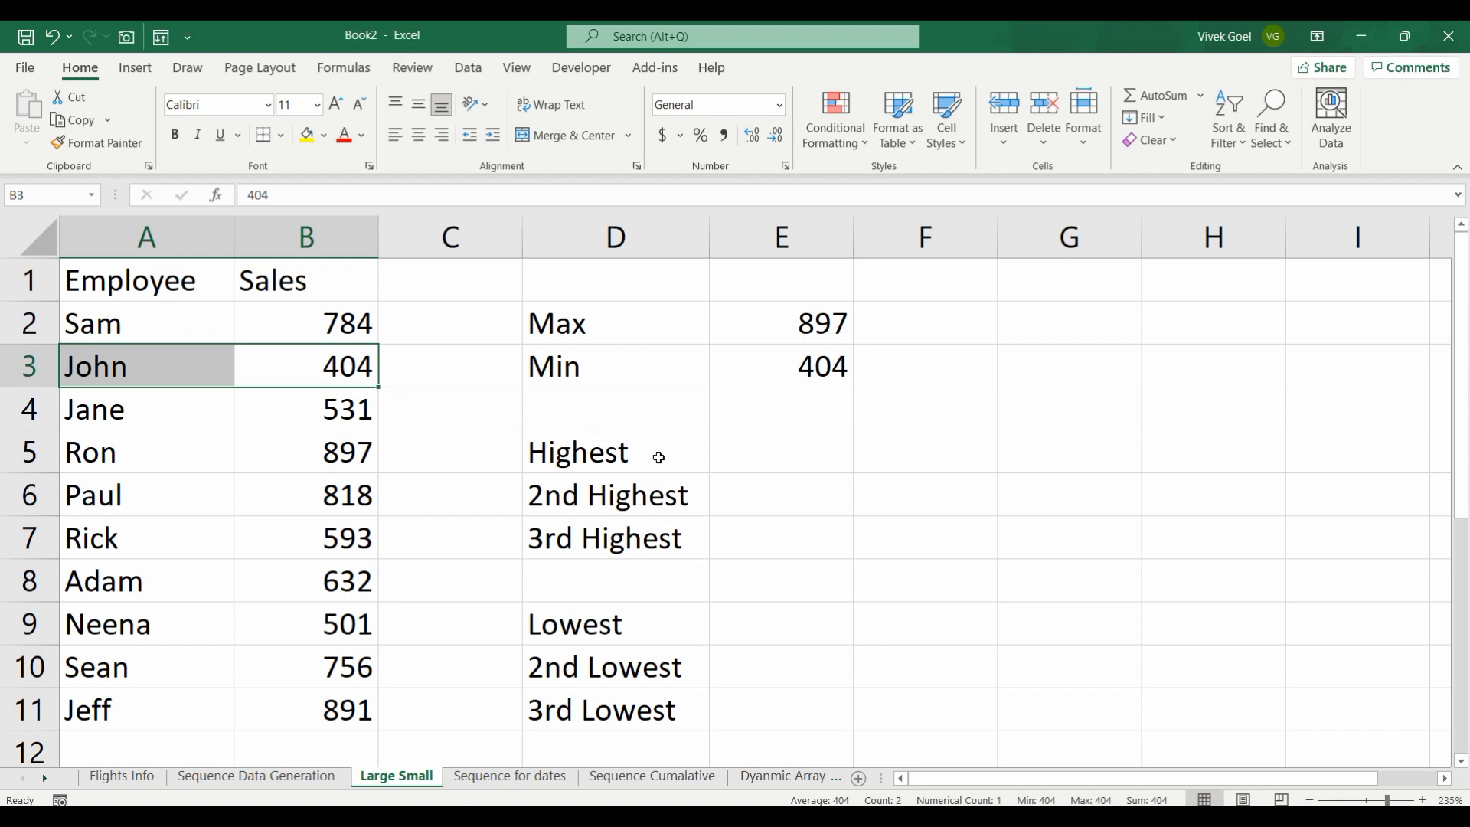
Step: Review the Highest and Lowest ranking labels in column D
click(658, 457)
key(shift+Down)
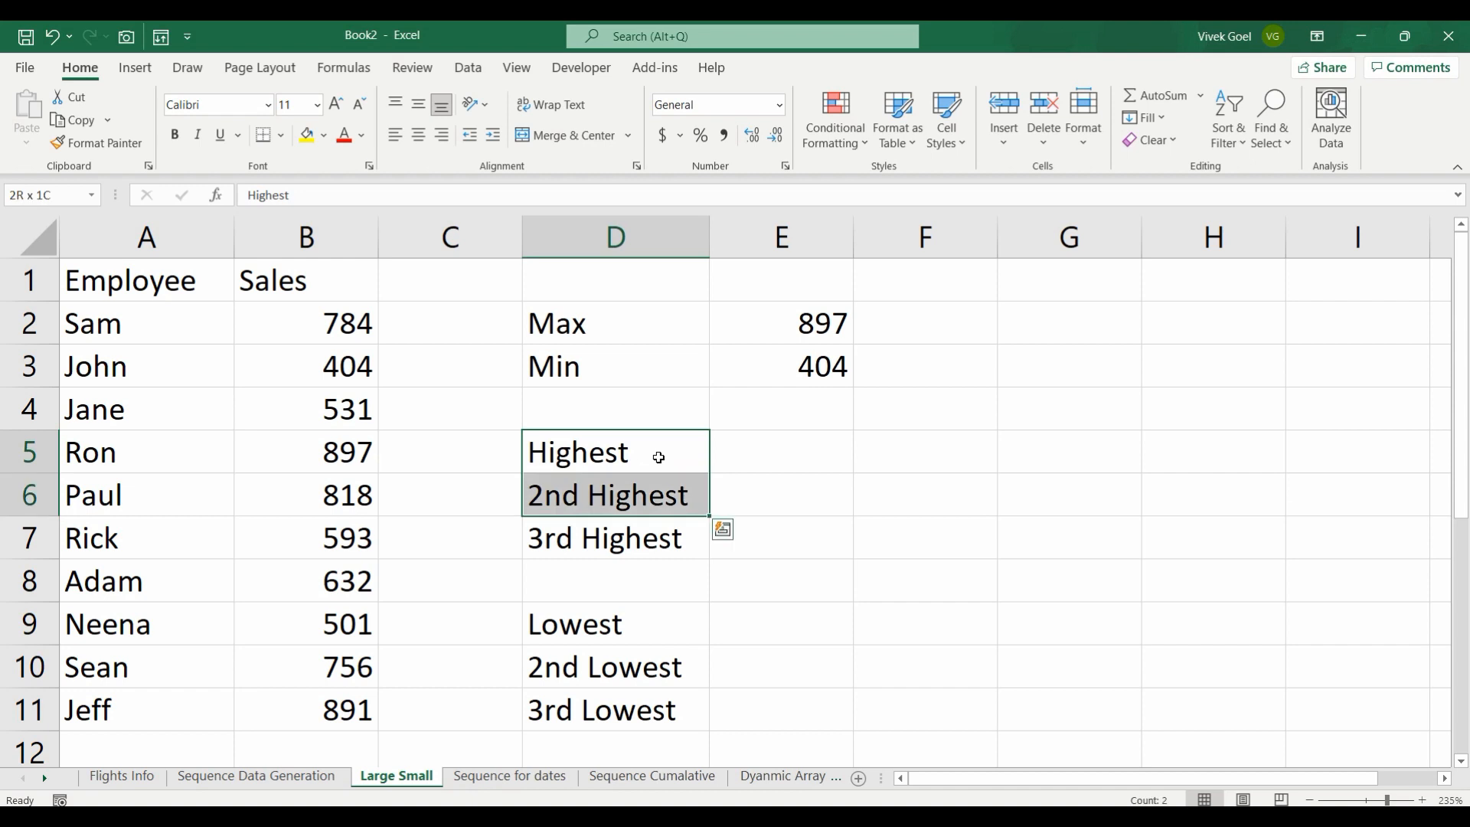
key(shift+Down)
key(Down)
key(Down)
key(Down)
key(Down)
key(Down)
key(Up)
key(Up)
key(Up)
key(Up)
key(Up)
key(Up)
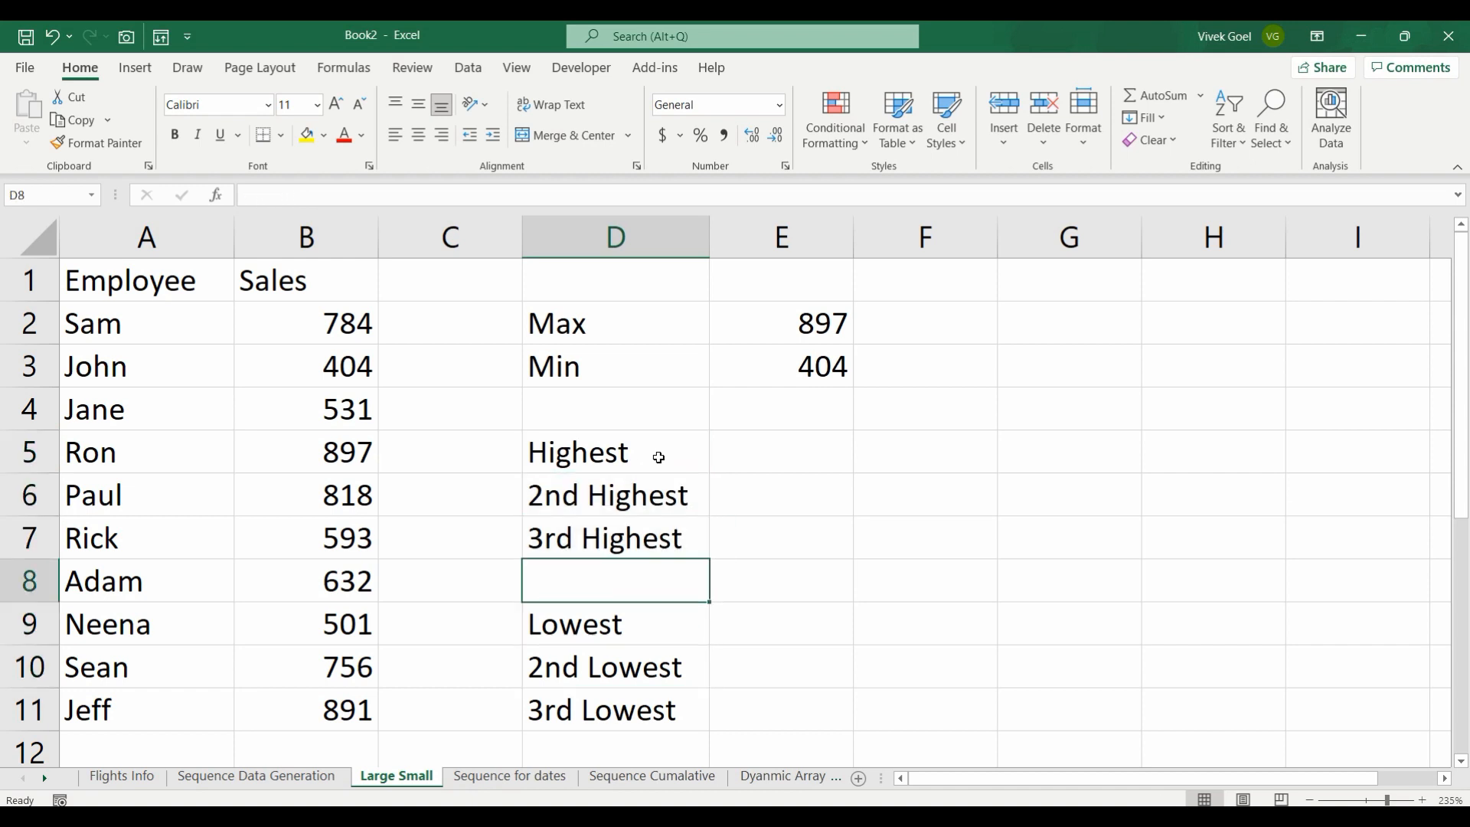
Step: Enter =LARGE(B2:B11,1) in cell E5 beside the Highest label
key(Right)
key(Right)
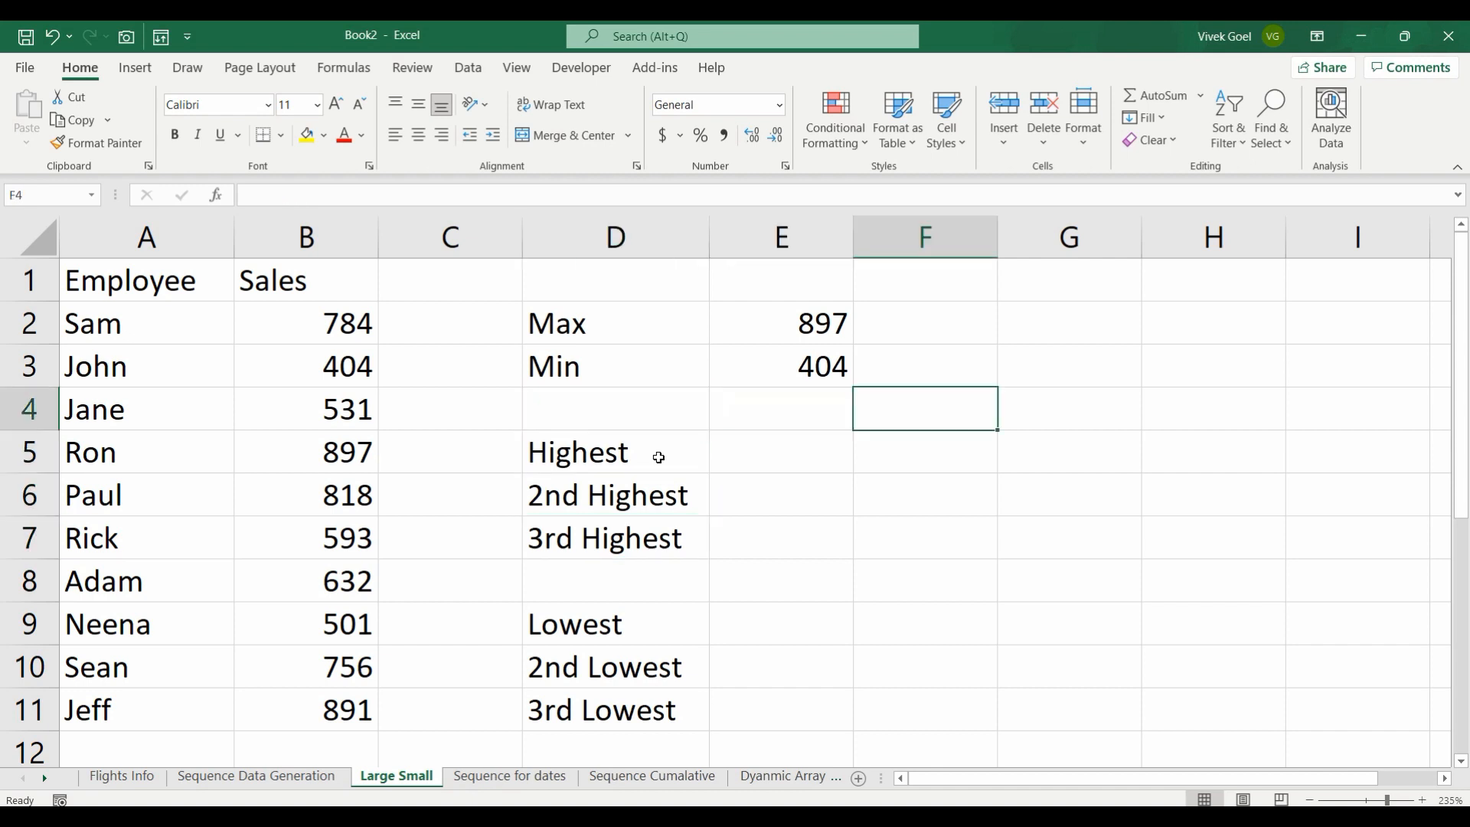
key(Down)
key(Left)
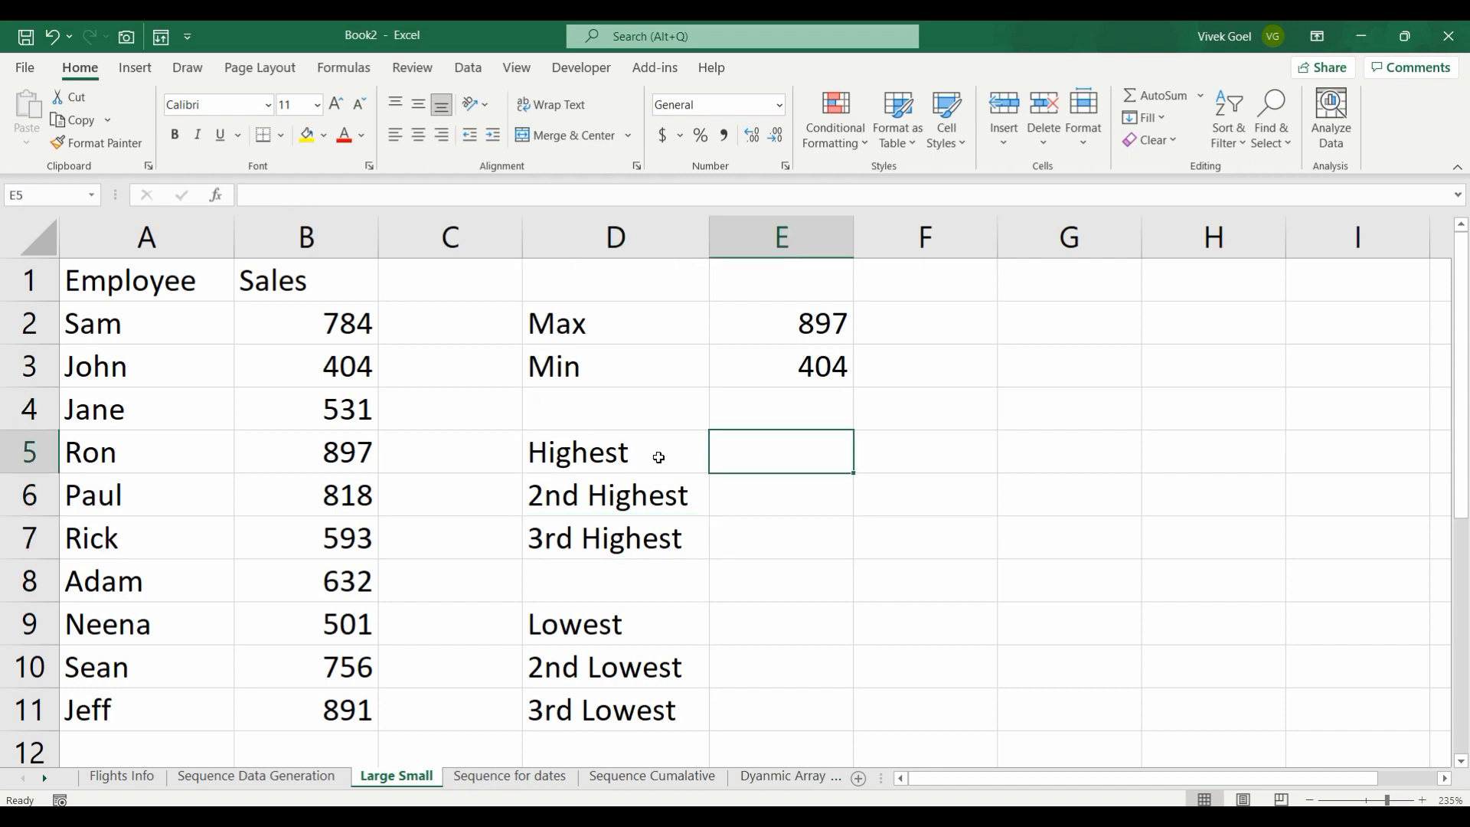
text(=larg)
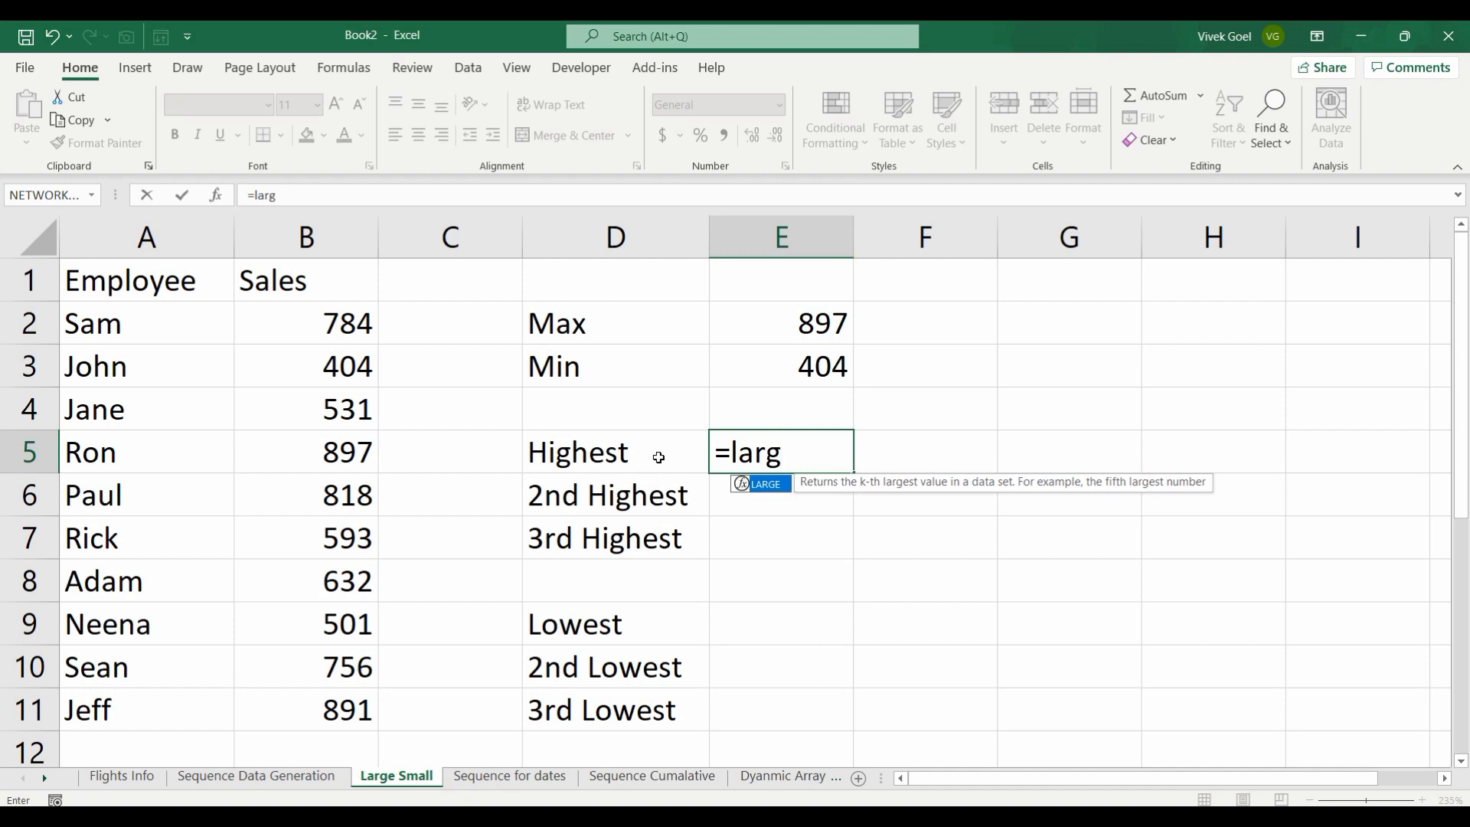
key(Tab)
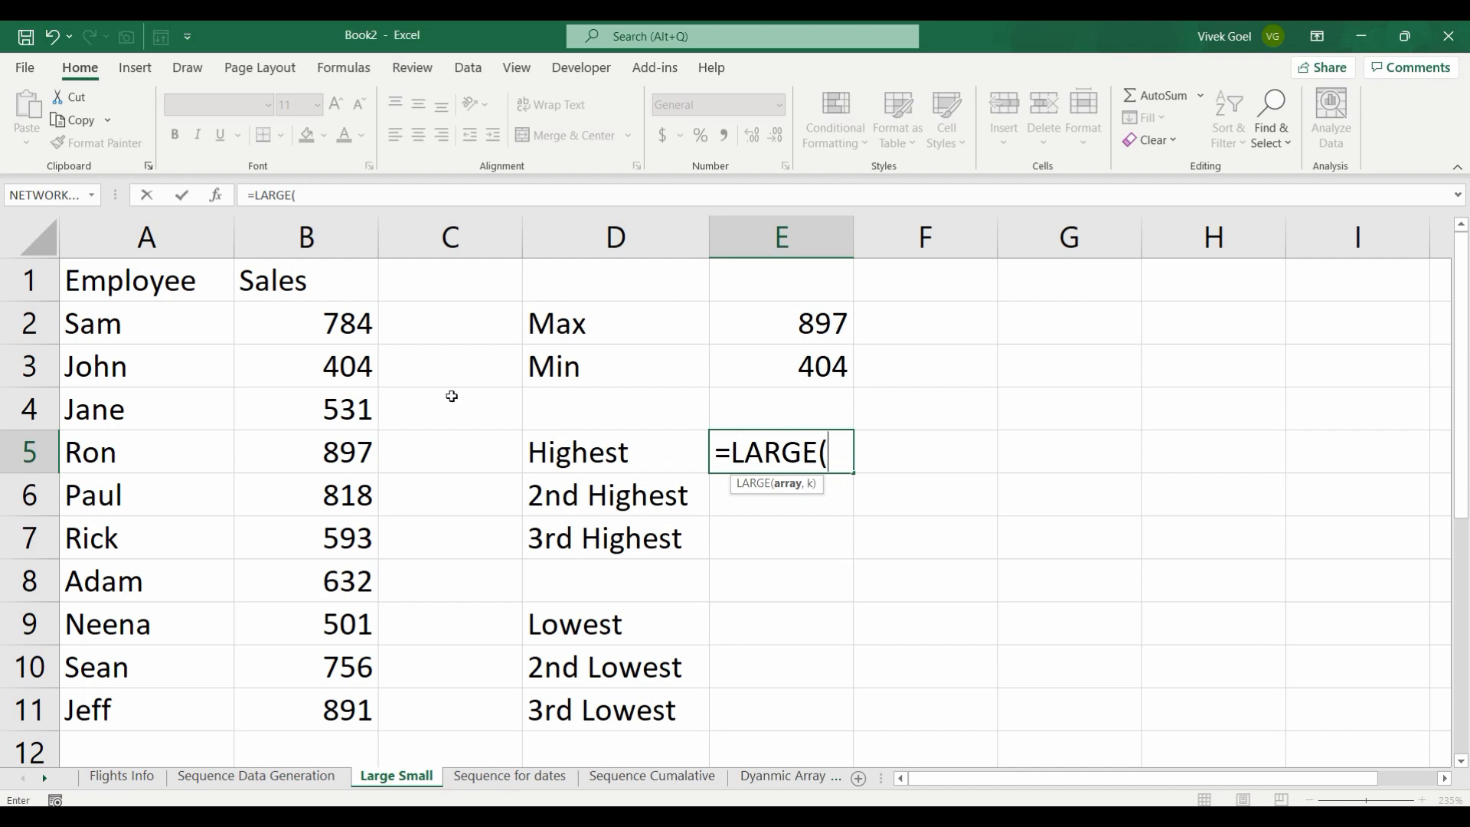
drag(328, 318, 344, 705)
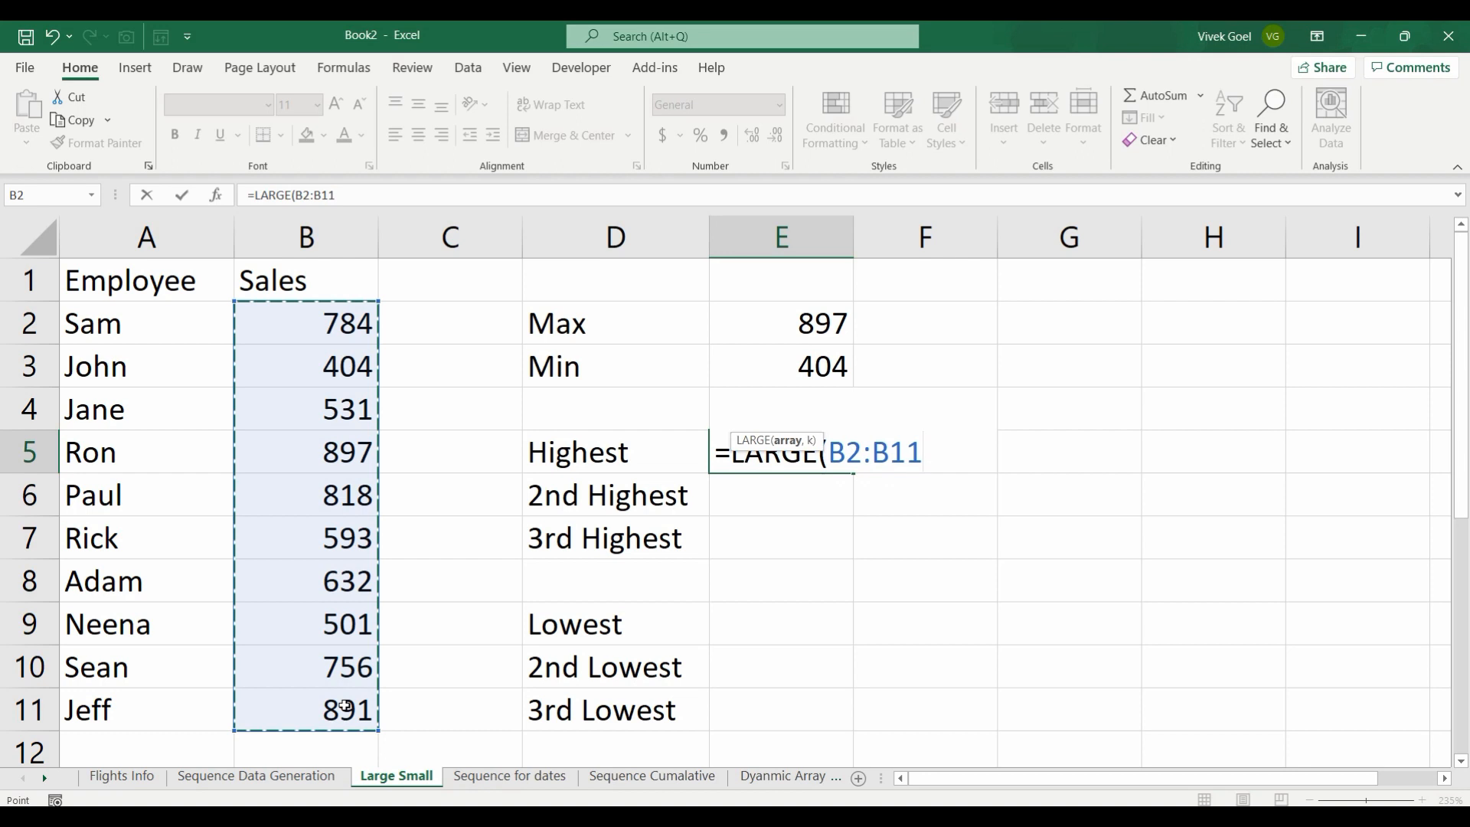
text(,)
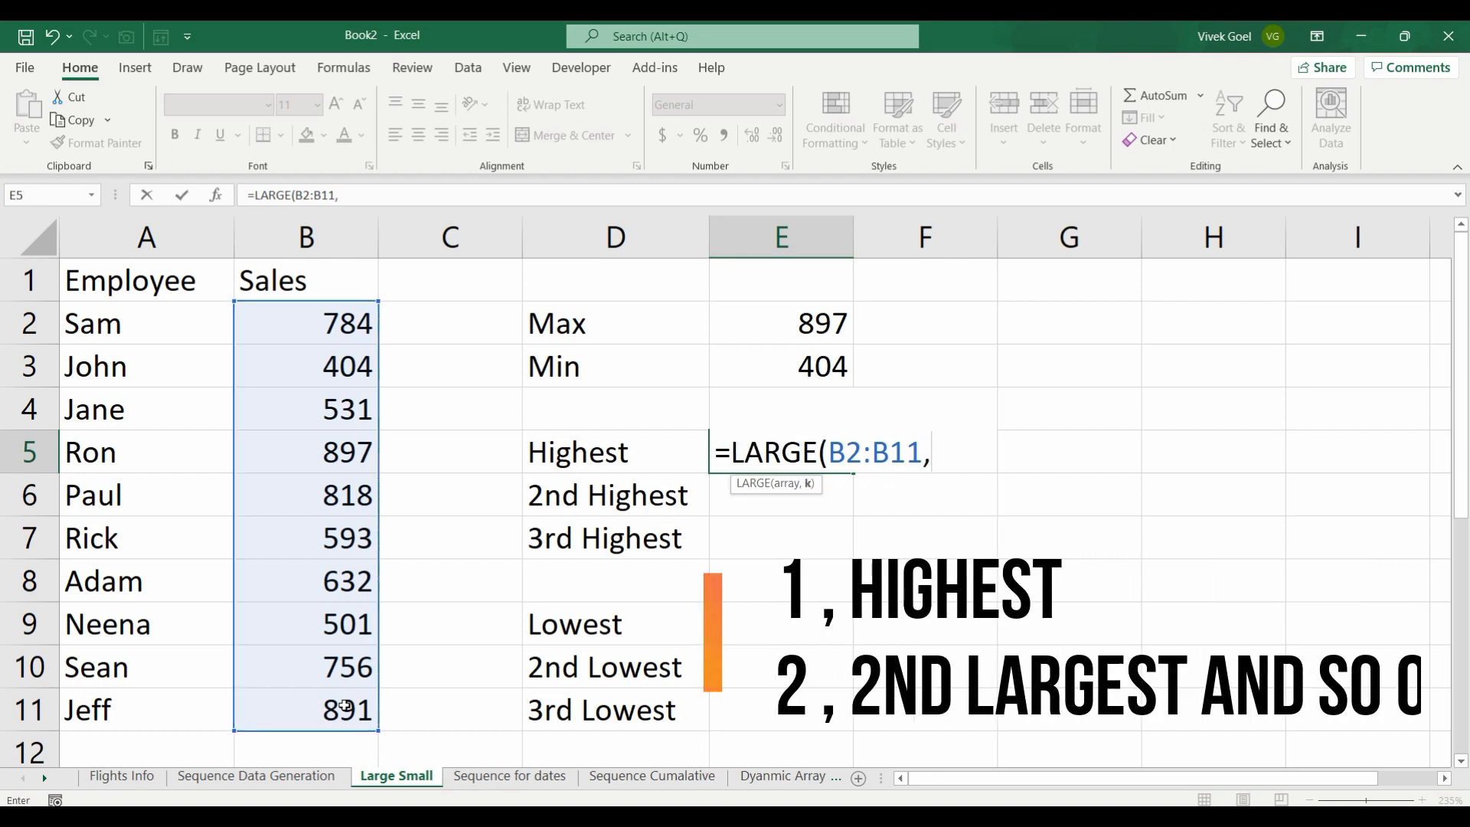
text(1))
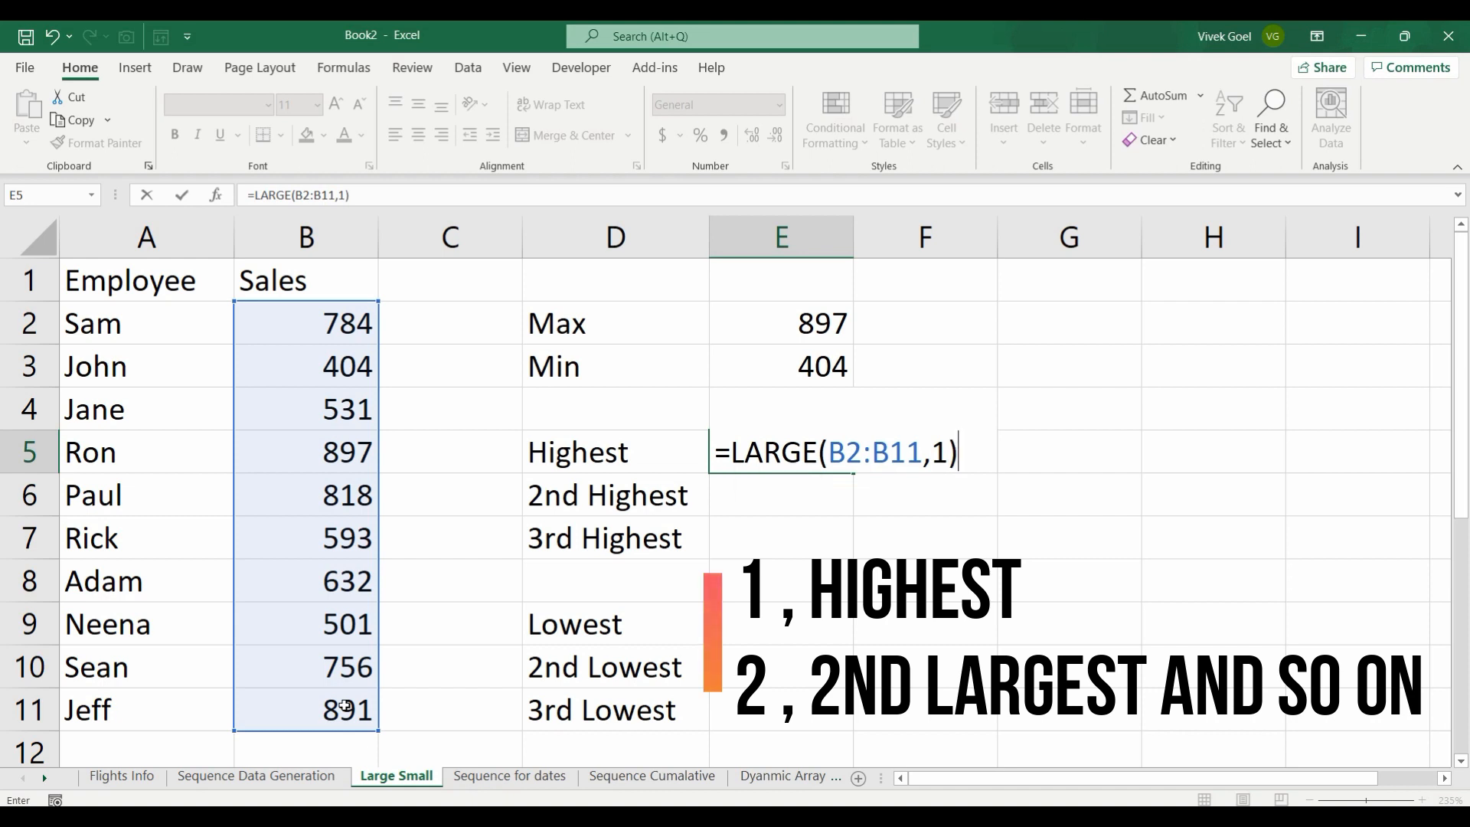
key(ctrl+Return)
Step: Enter =SMALL(B2:B11,1) in cell E9 beside the Lowest label
key(Down)
key(Down)
key(Down)
key(Down)
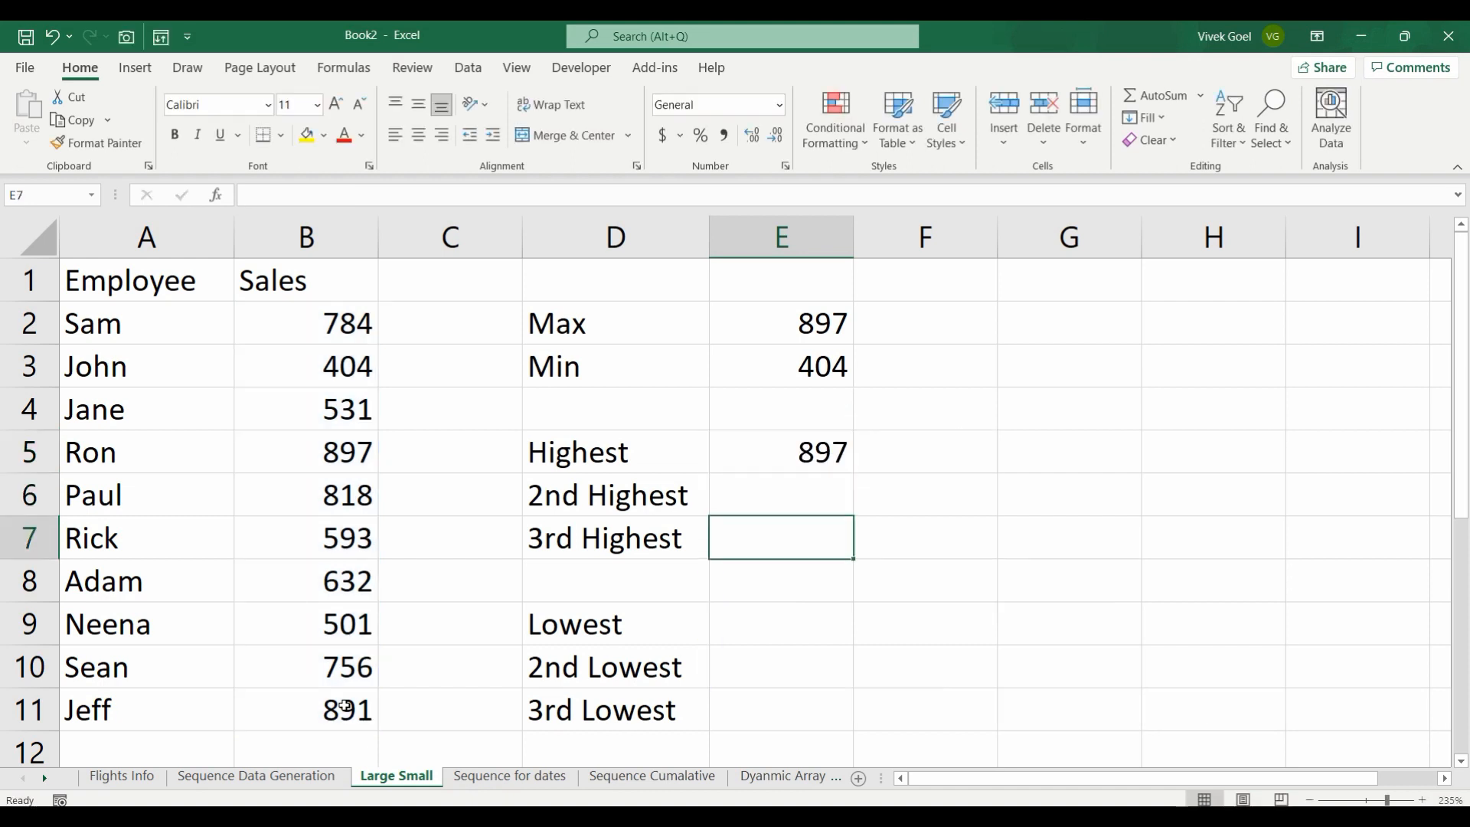
text(=sma)
key(Tab)
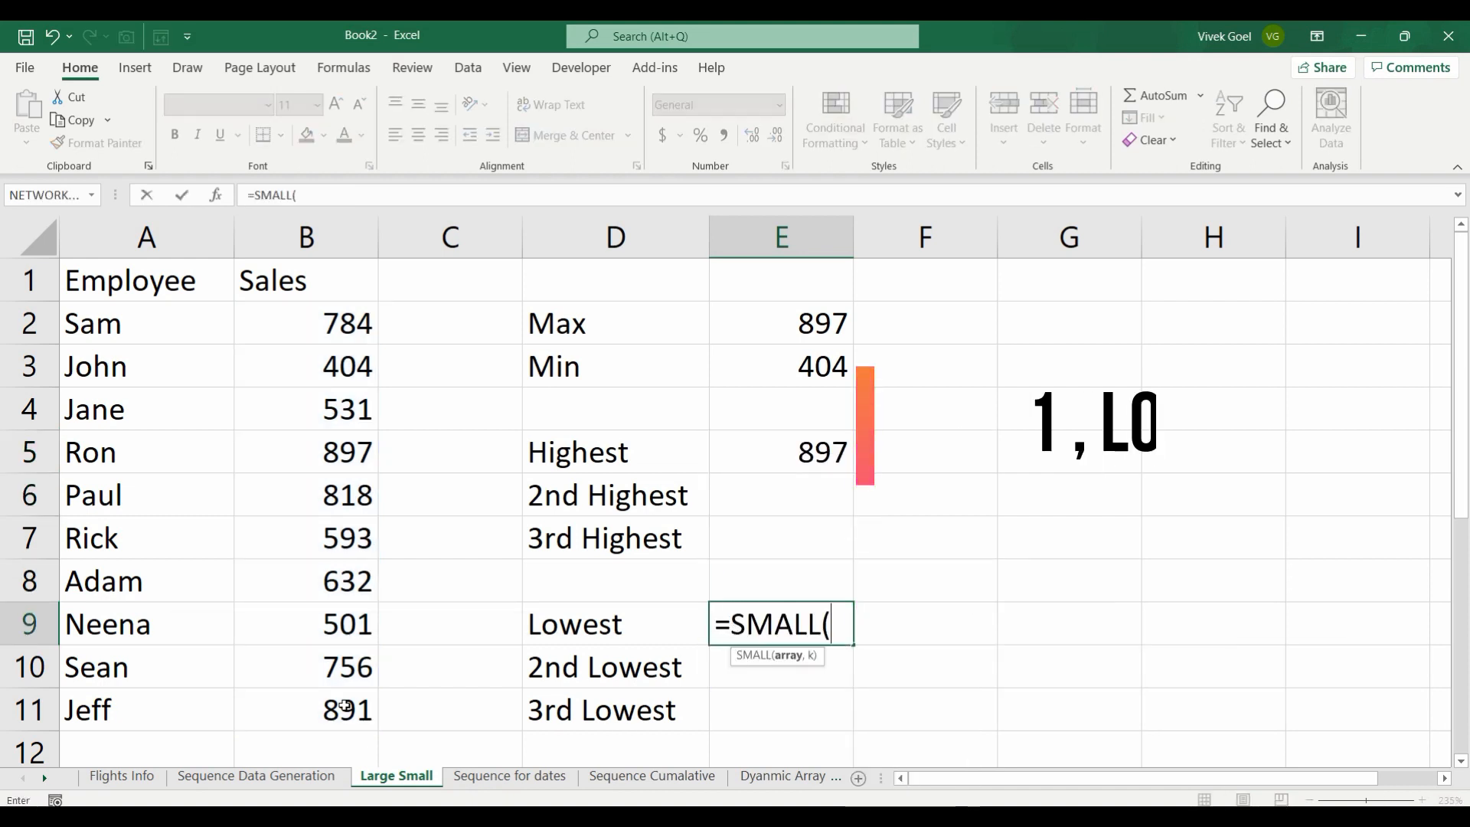
key(Left)
key(Left)
key(Up)
key(Up)
key(Up)
key(Up)
key(Left)
key(Up)
key(Up)
key(Up)
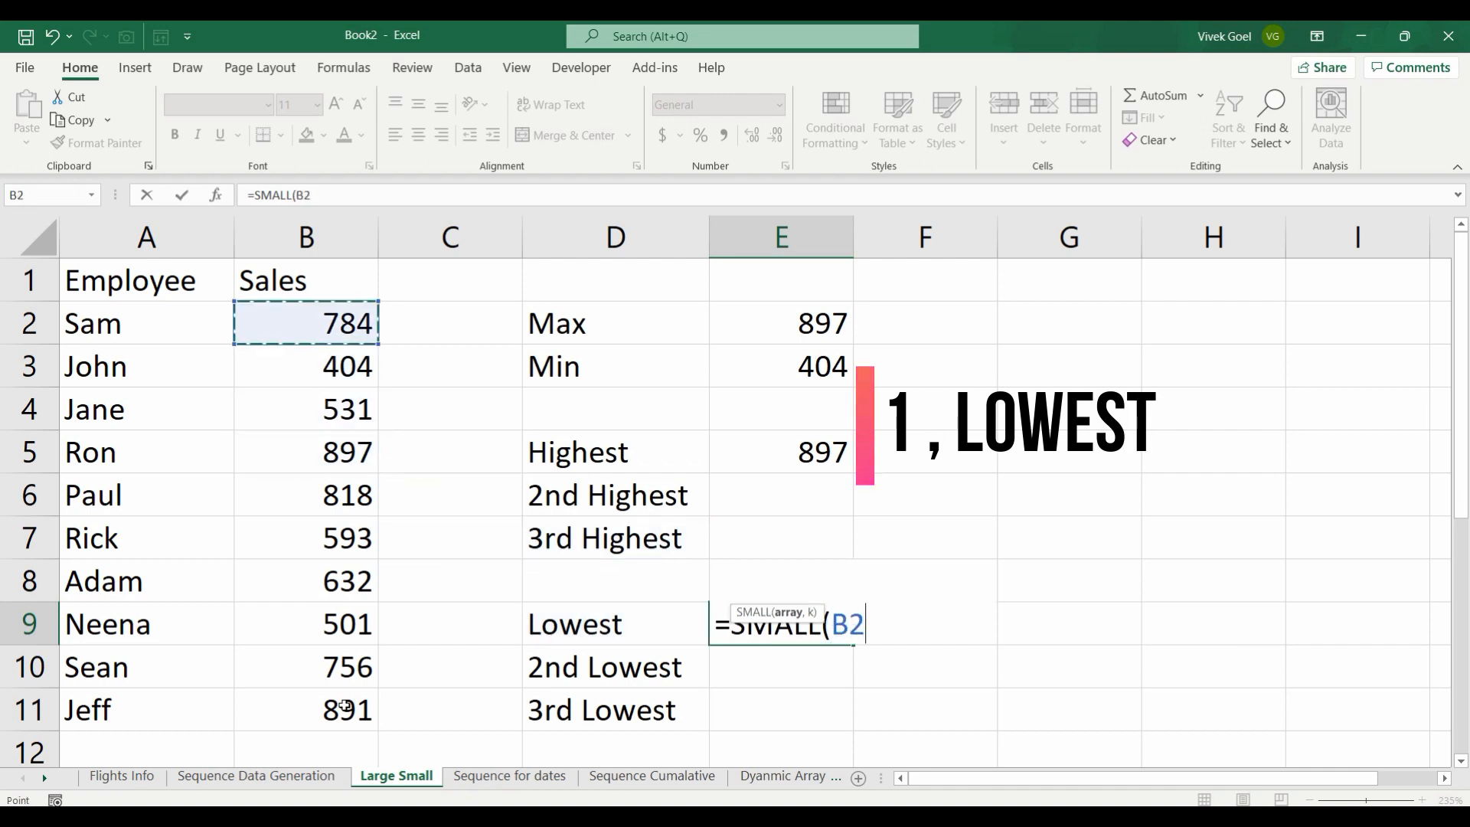
key(ctrl+shift+Down)
text(,1))
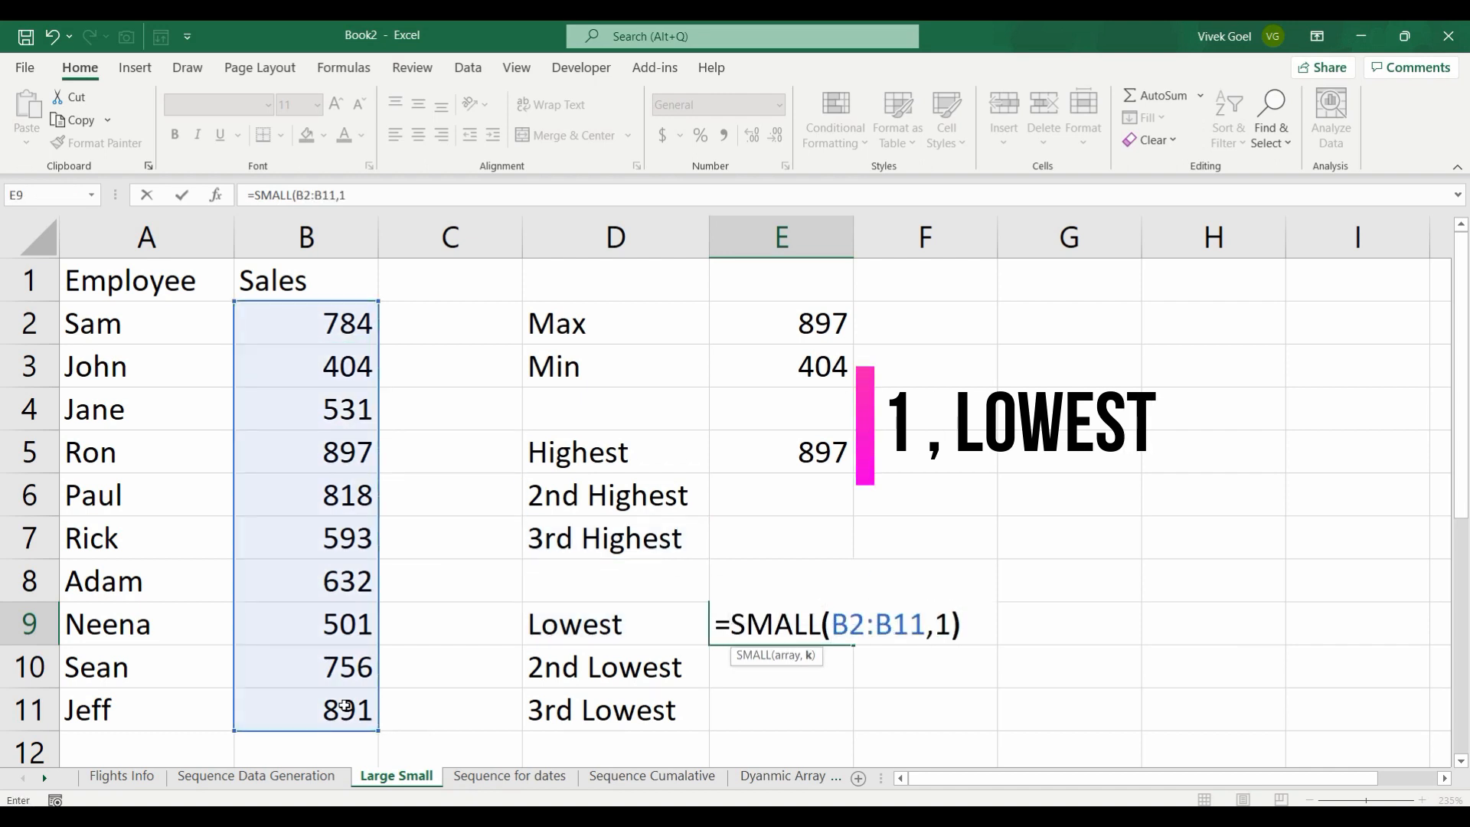
key(Return)
Step: Examine the three Highest labels and the individual figures in the Sales column
key(Up)
key(Up)
key(Up)
key(Up)
key(Up)
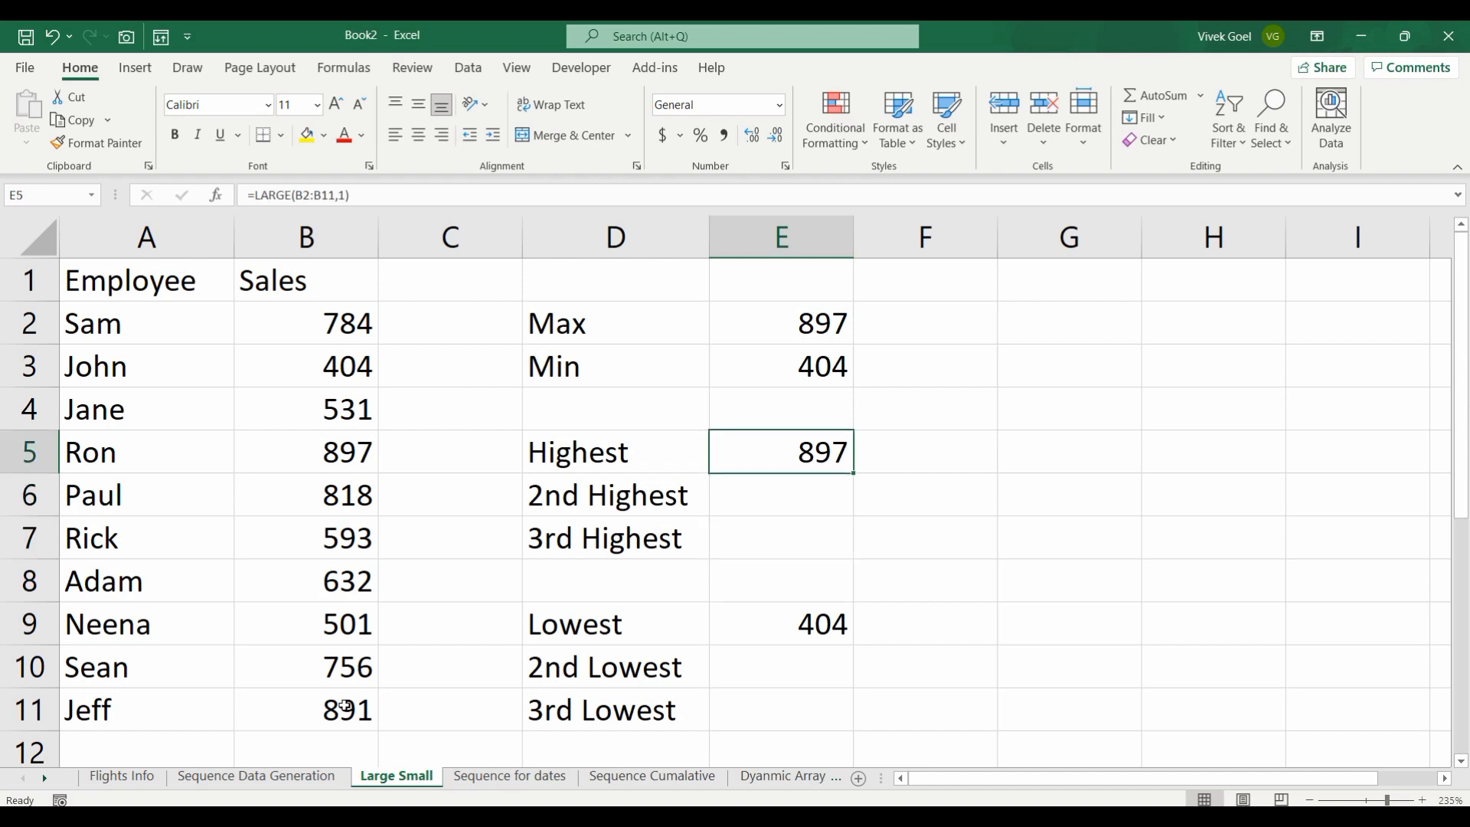
key(Left)
key(shift+Down)
key(shift+Down)
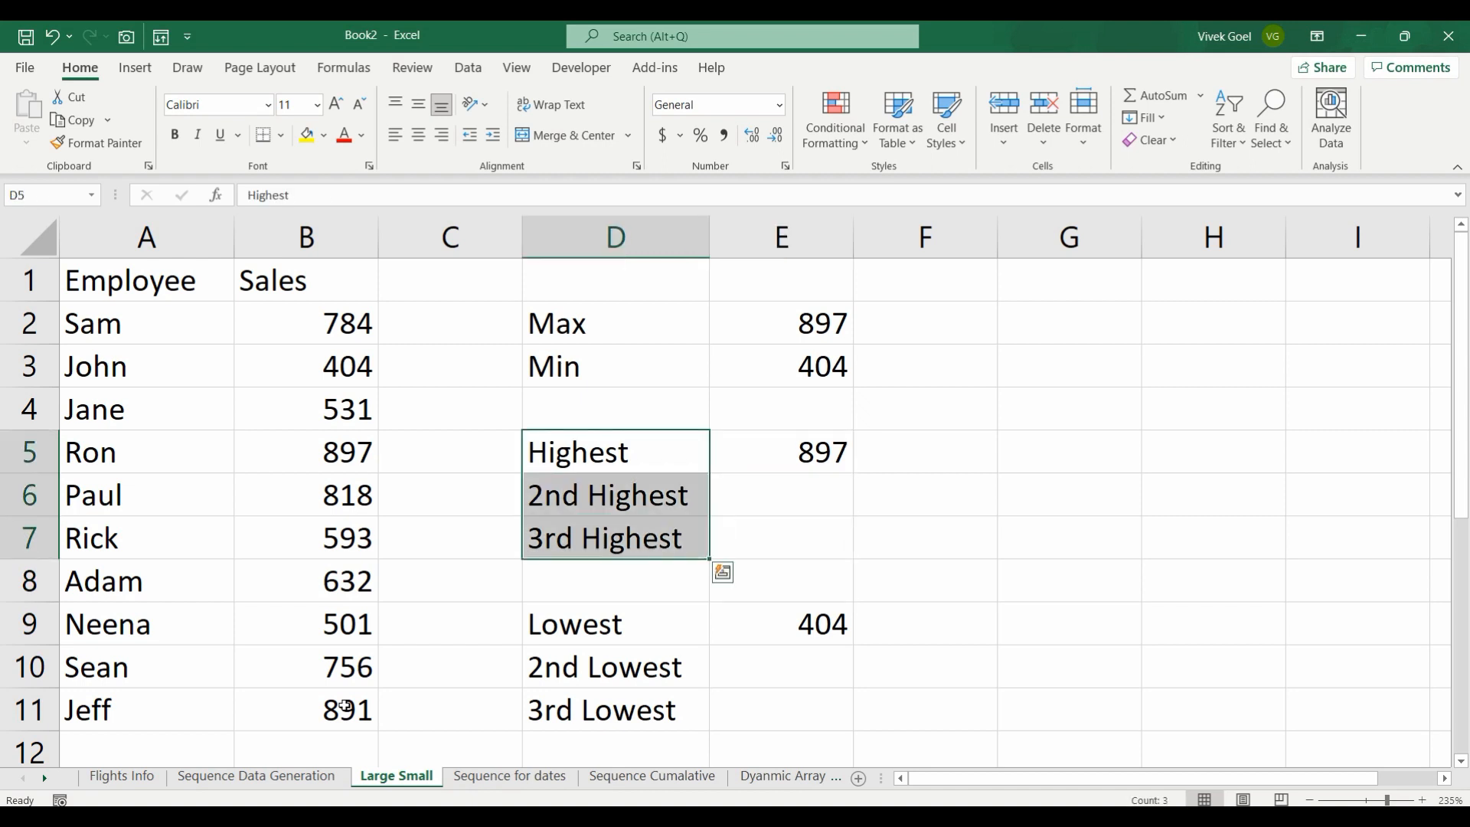
key(Left)
key(Left)
key(Up)
key(Up)
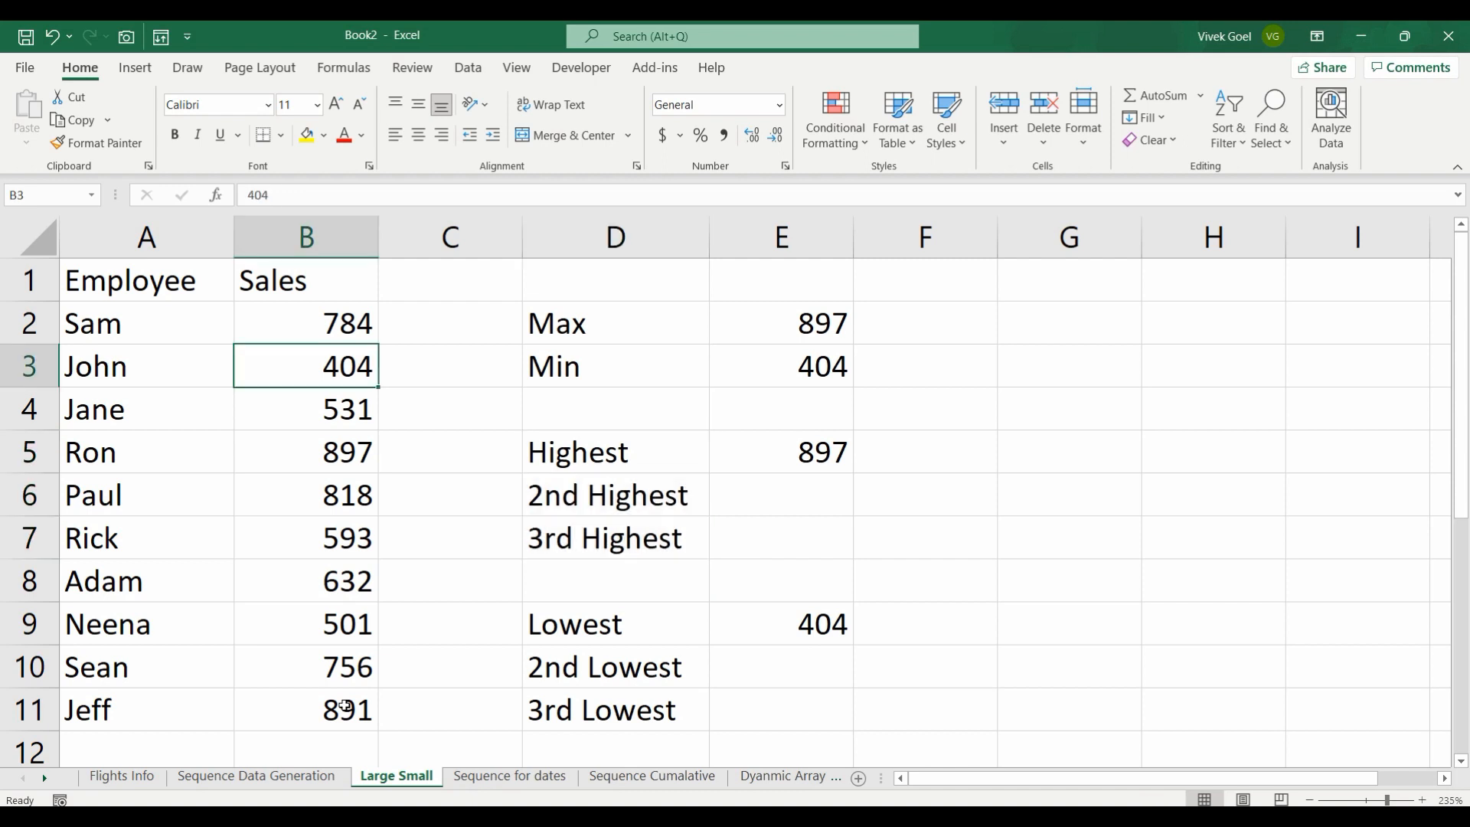
key(Down)
key(Down)
key(Down)
key(Down)
key(Down)
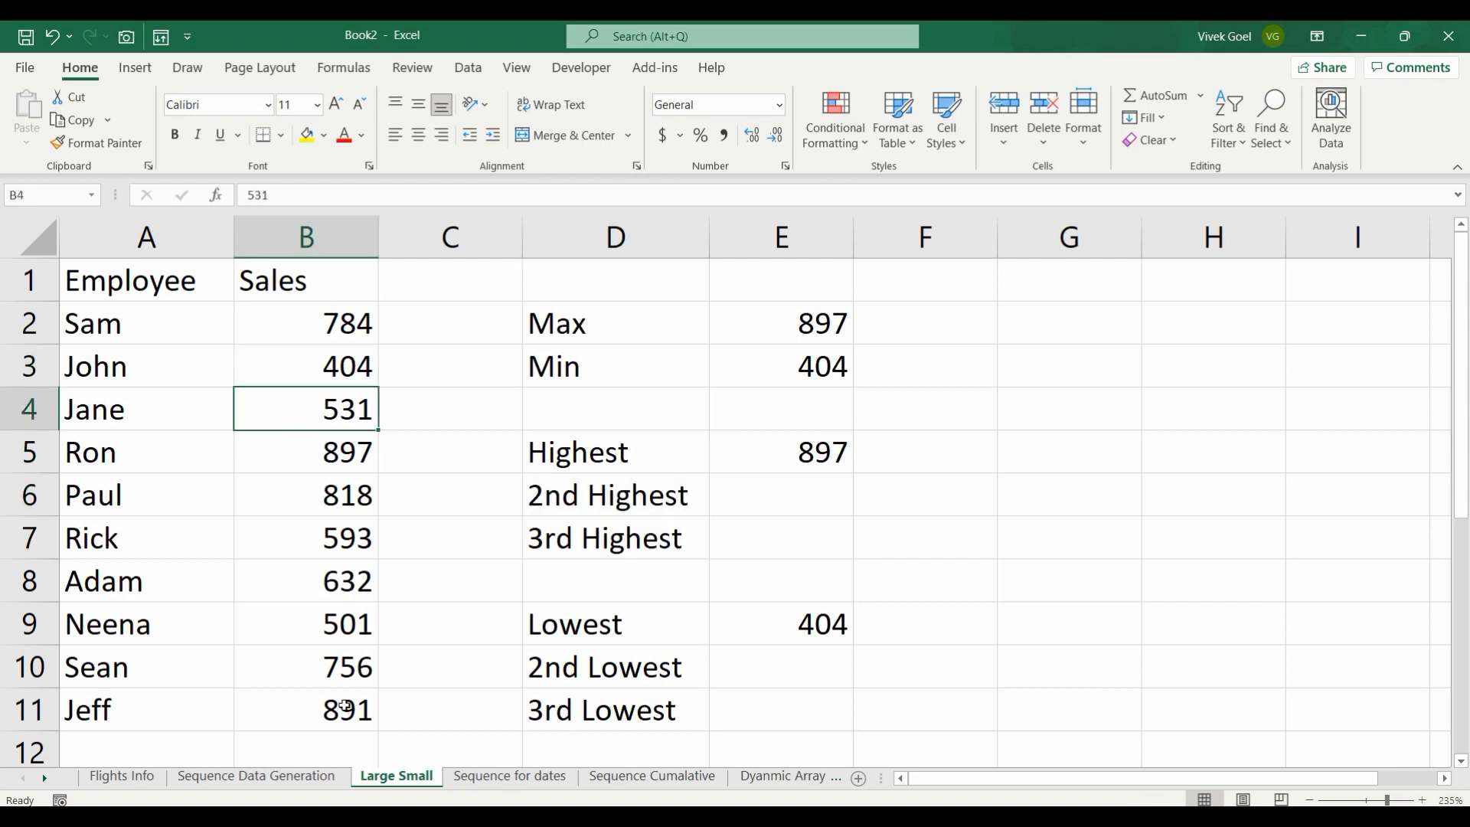
key(Down)
key(Down)
key(Down)
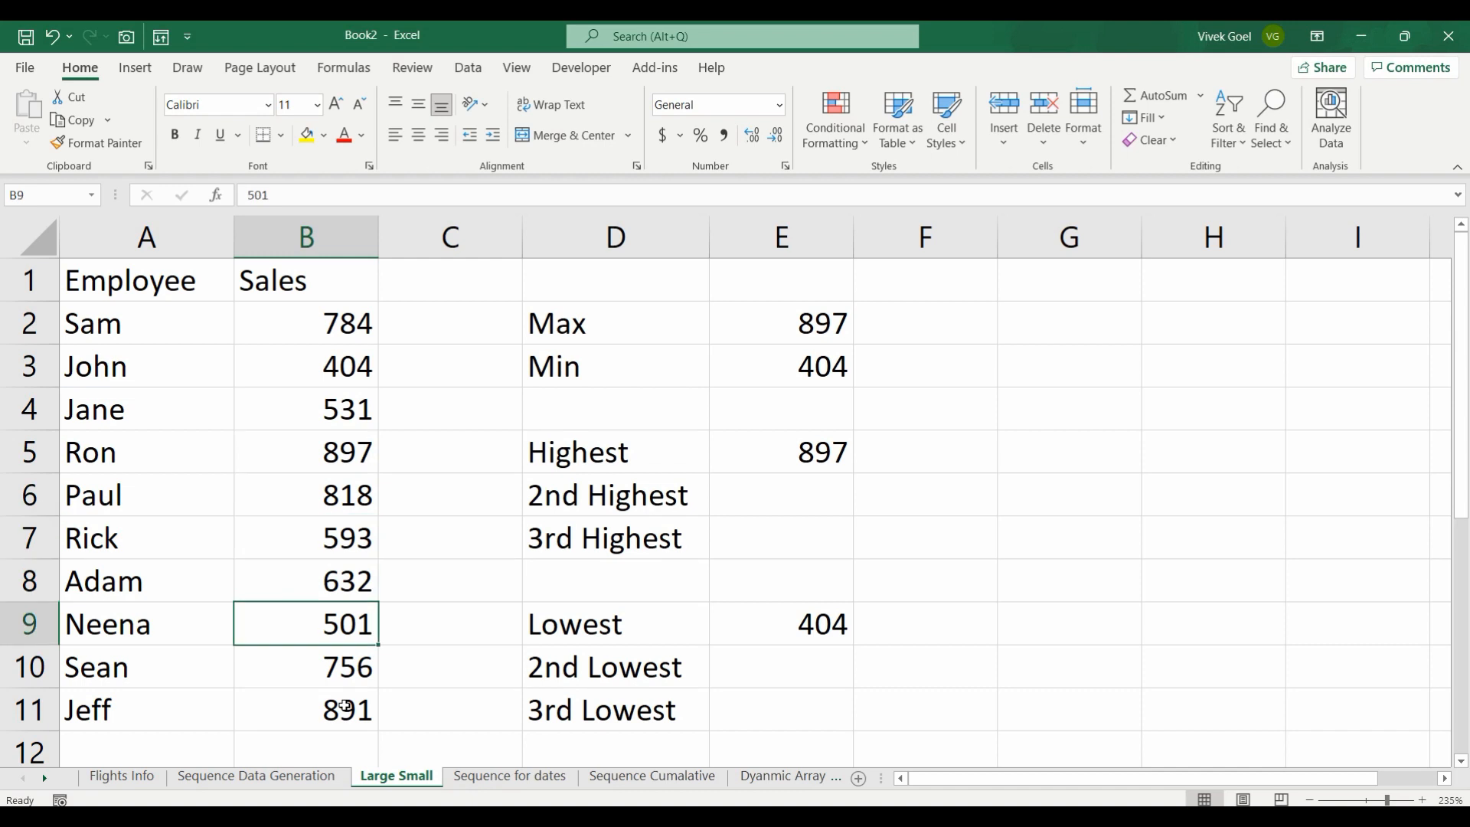
key(Up)
key(Up)
key(Up)
key(Up)
key(Up)
key(Up)
key(Up)
key(Up)
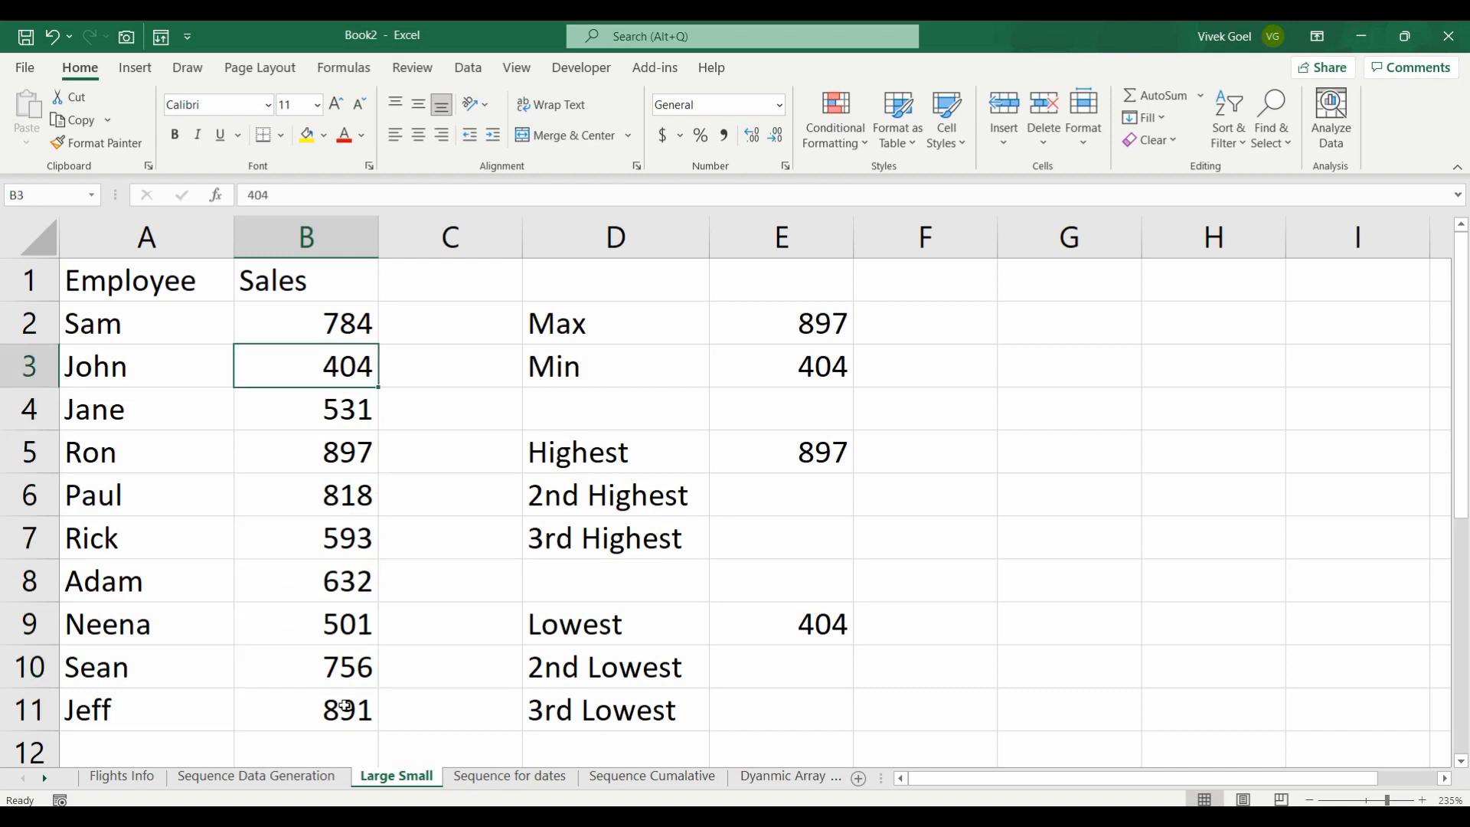
key(Right)
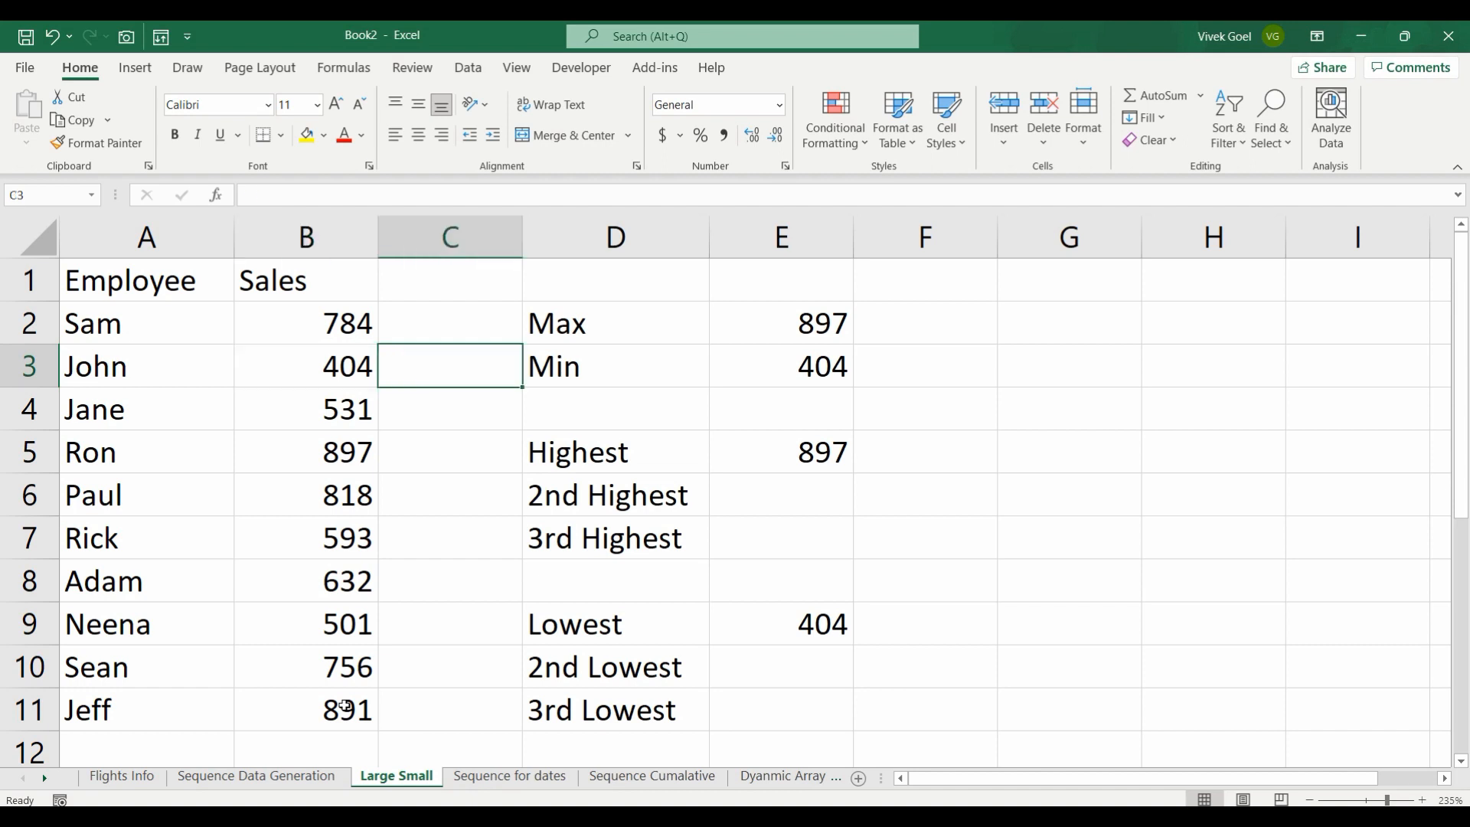
Step: Replace the Highest formula in E5 with =LARGE($B$2:$B$11,1), using an absolute sales range
key(Down)
key(Right)
key(Down)
key(Right)
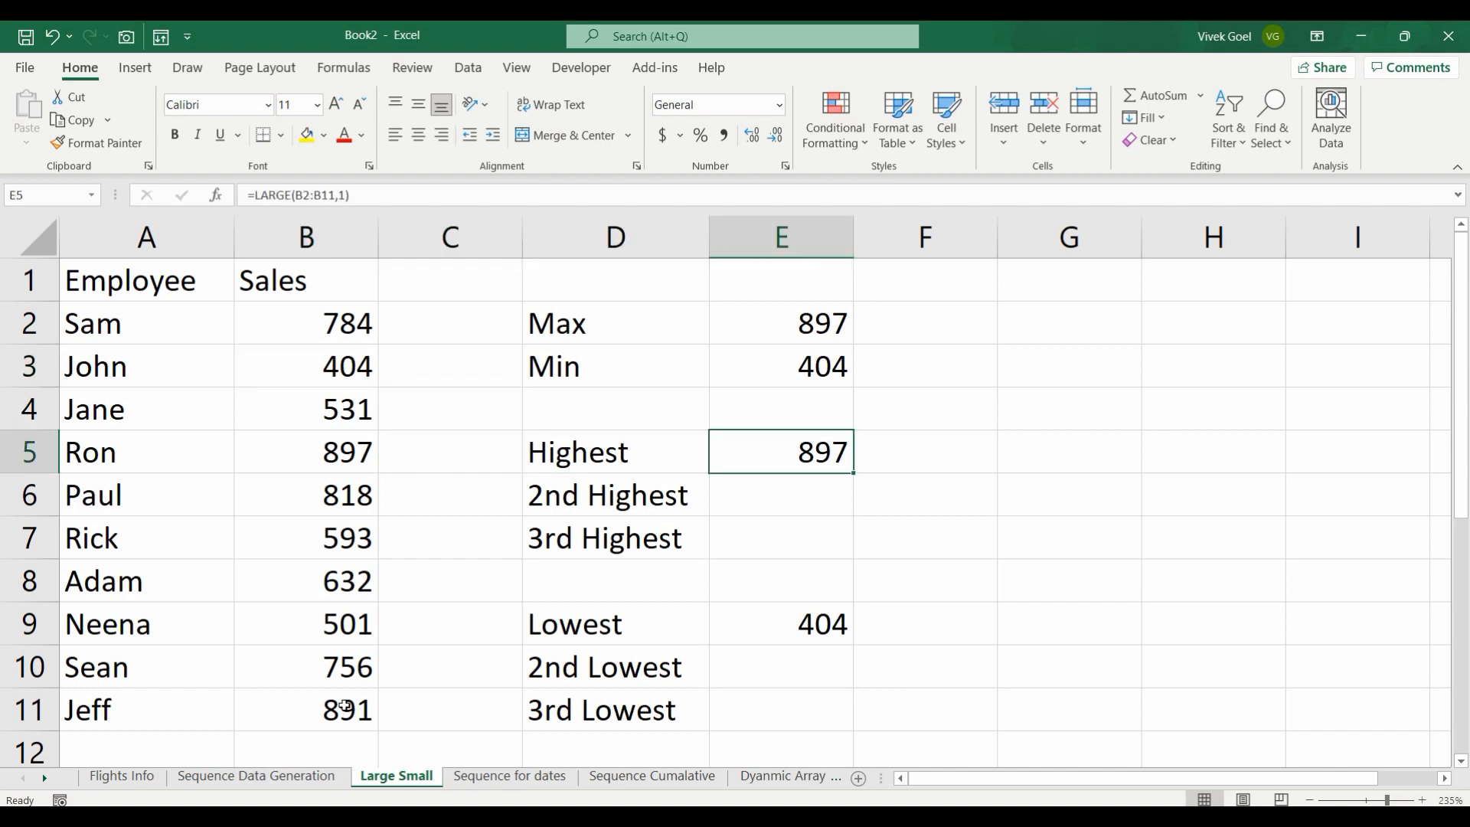
text(=lar)
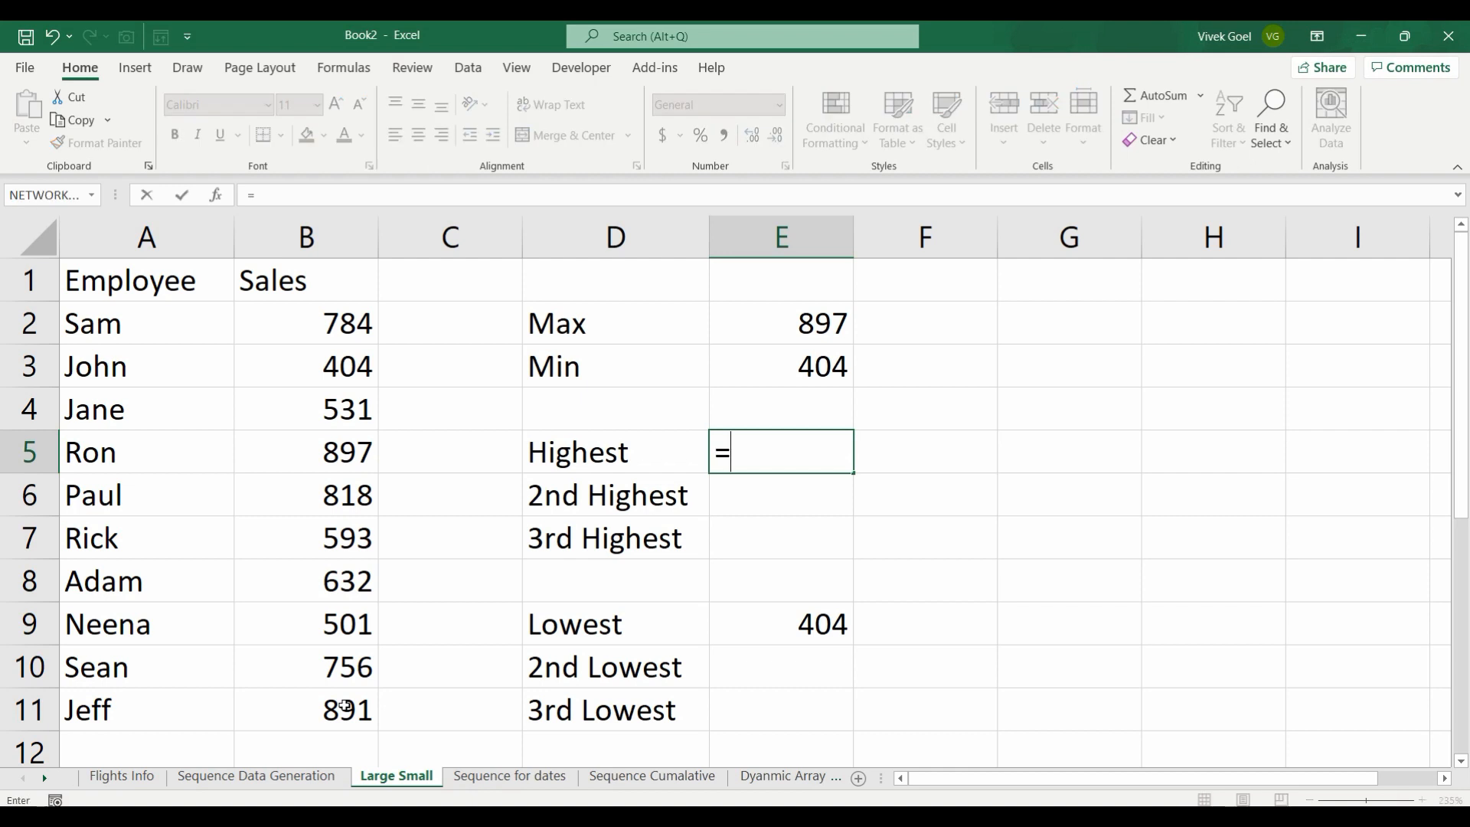
key(Tab)
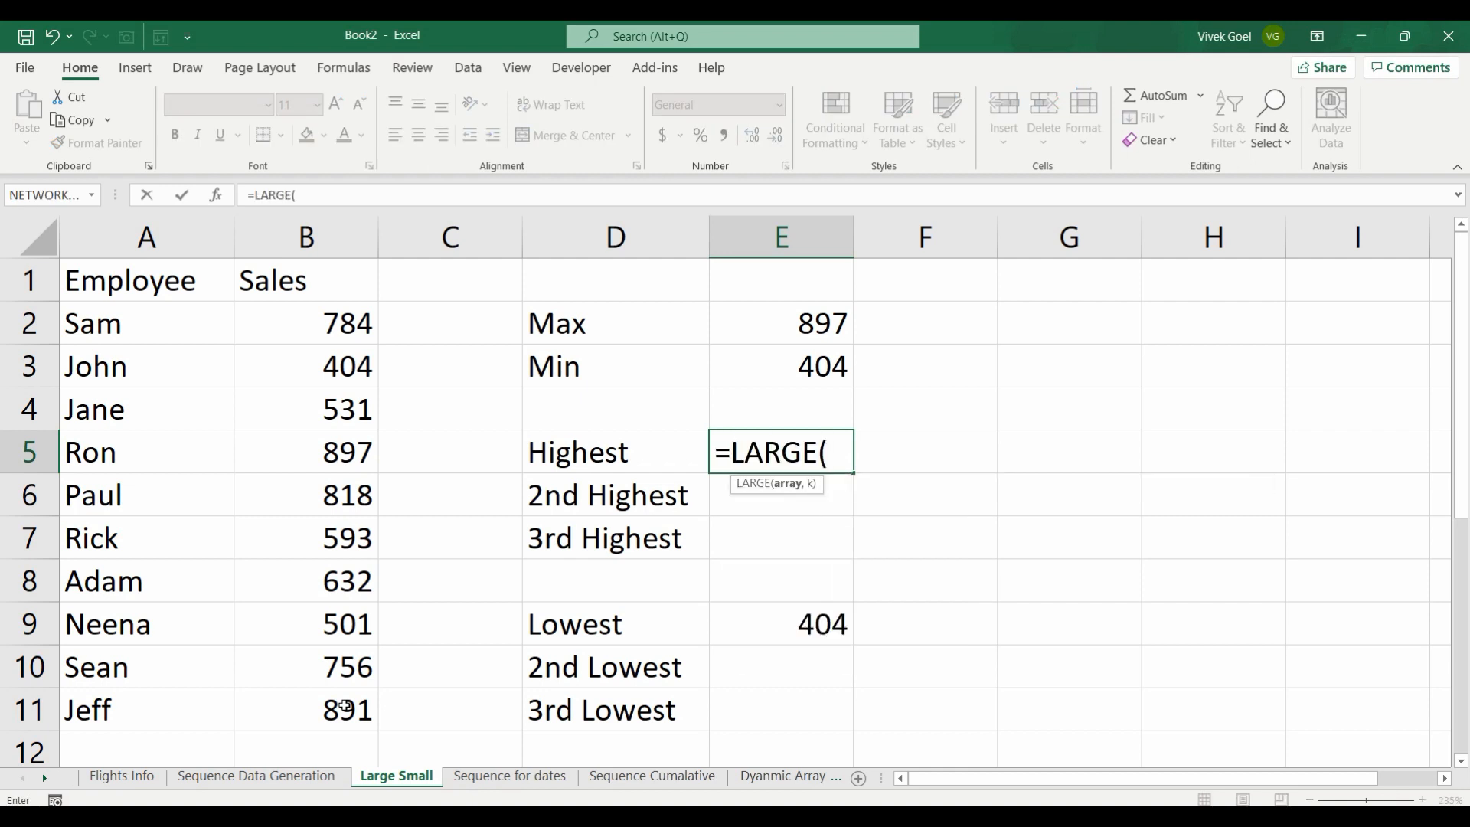
key(Left)
key(Up)
key(Left)
key(Up)
key(Up)
key(Left)
key(ctrl+shift+Down)
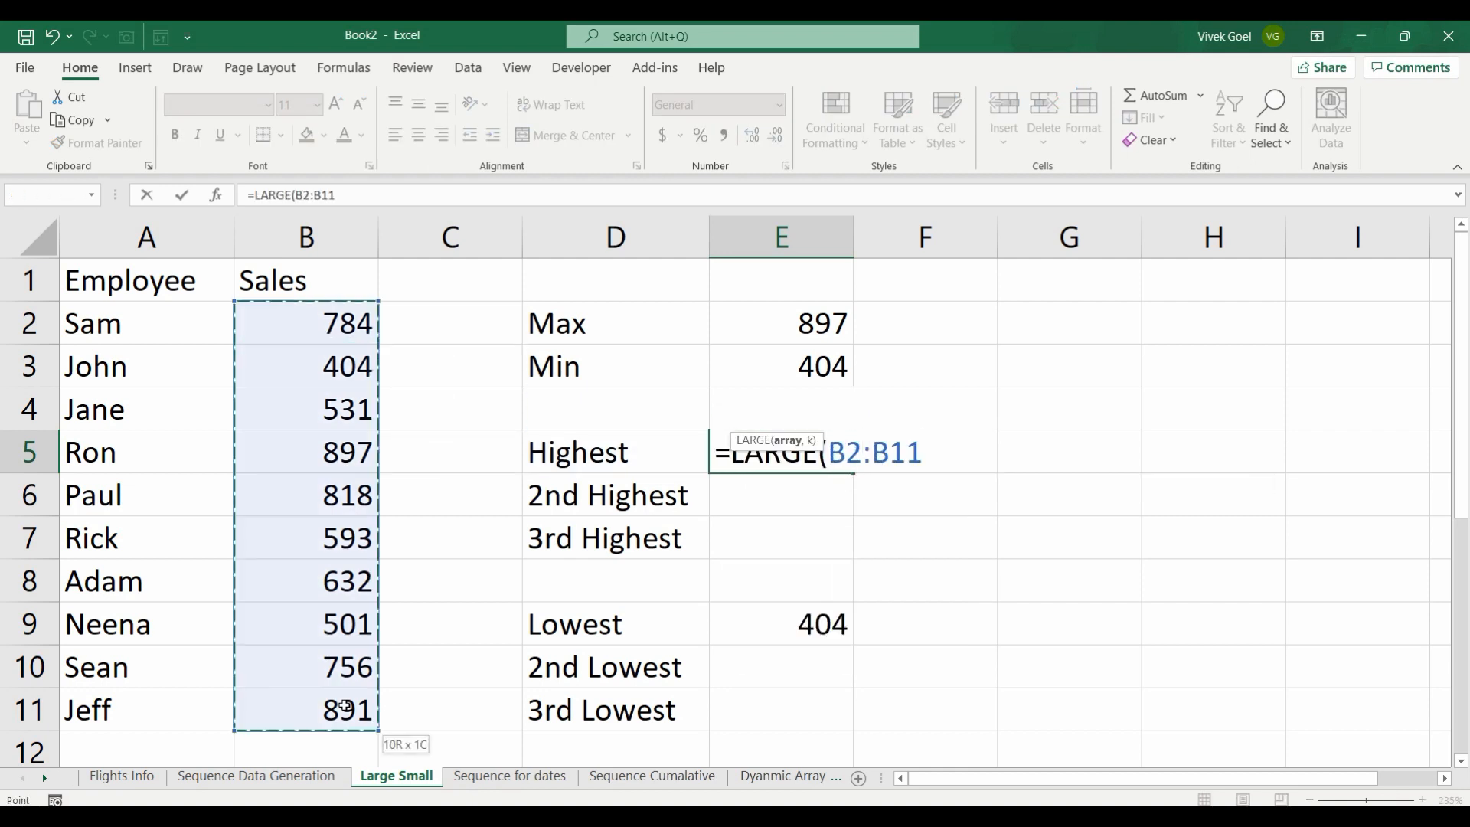
key(F4)
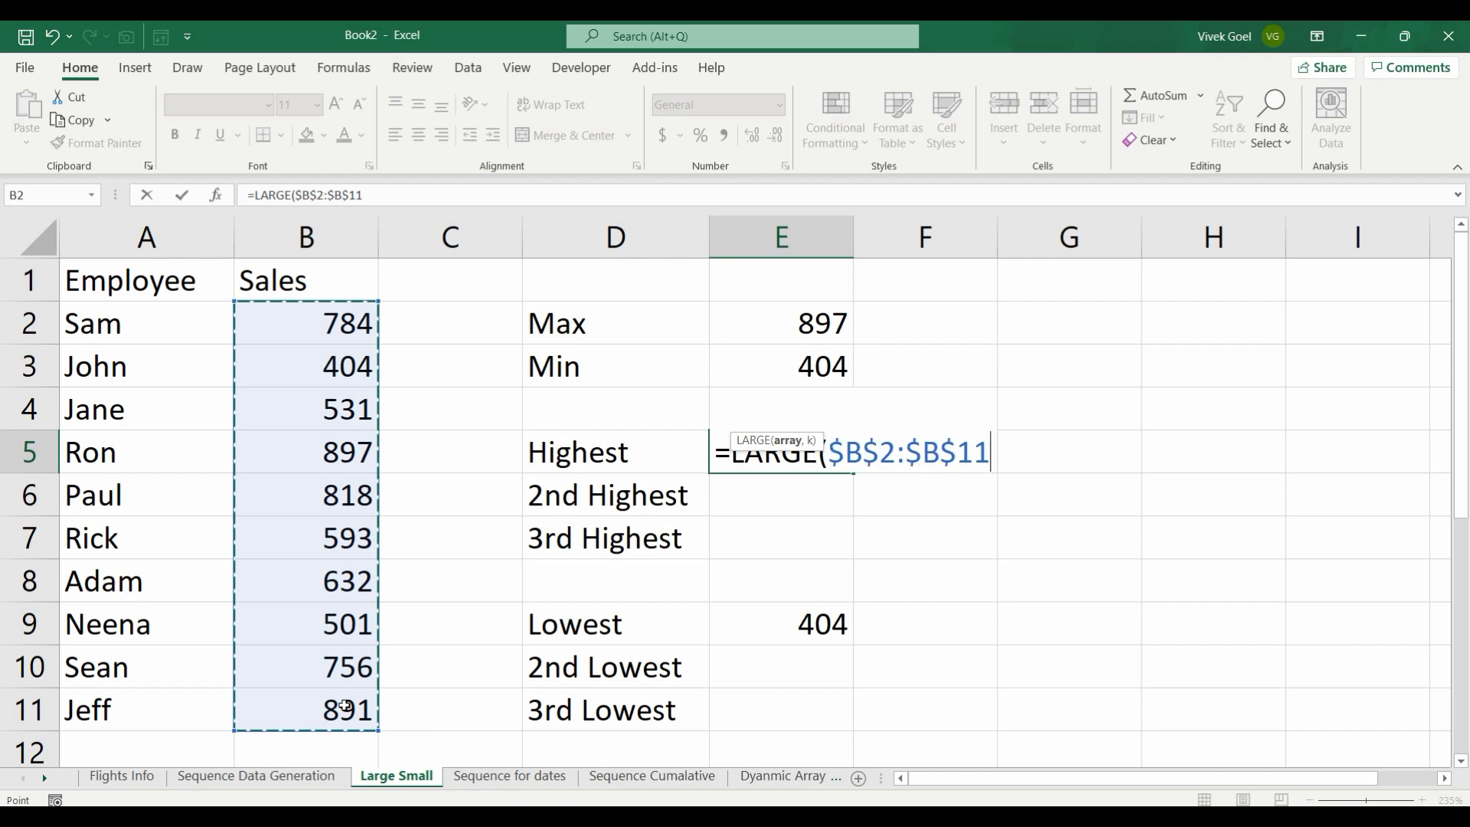
text(,1))
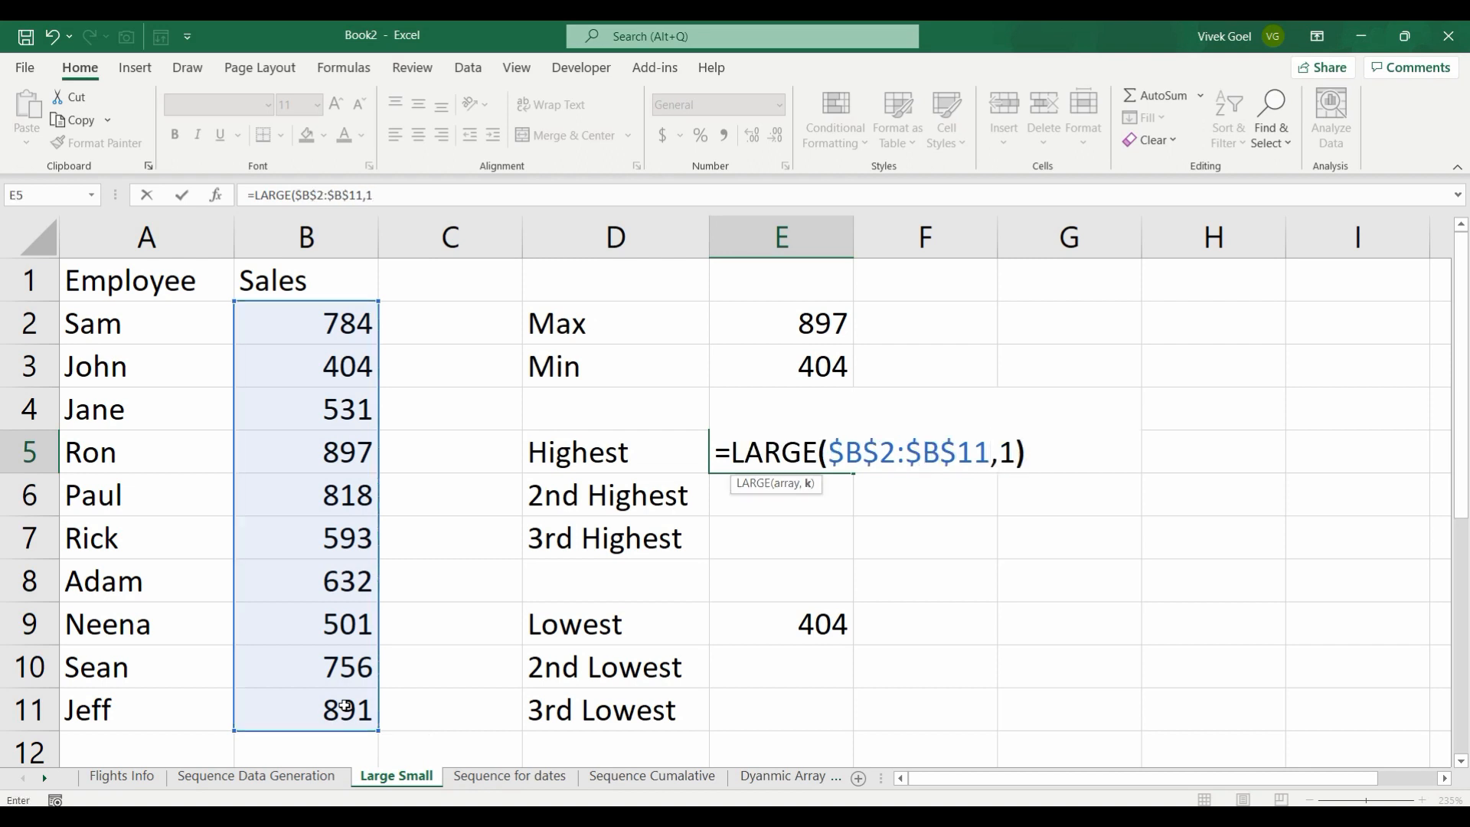
key(Return)
key(Up)
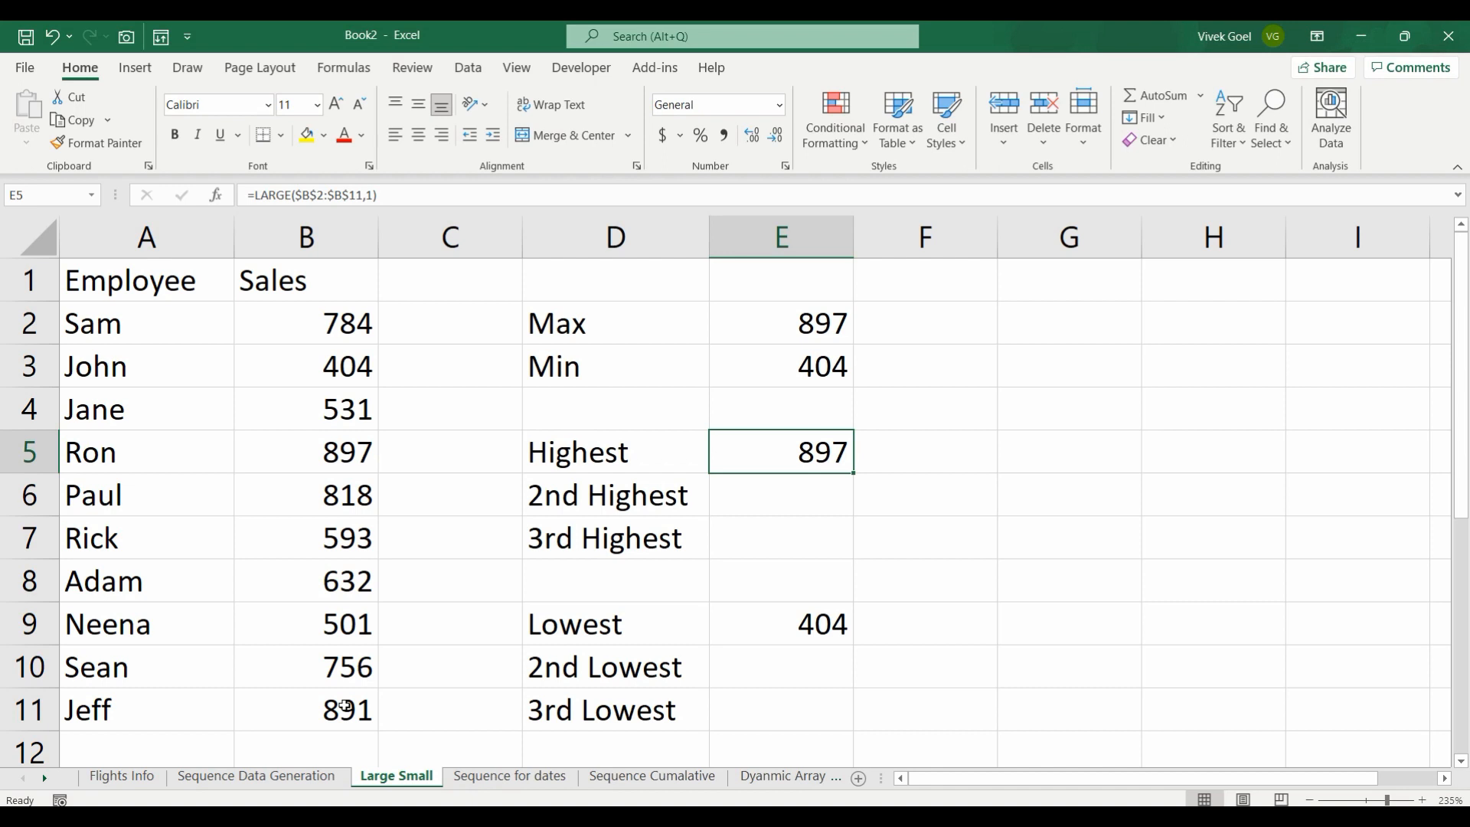
Step: Fill the LARGE formula from E5 down to E7 and set the 2nd Highest formula's k value to 2
drag(850, 470, 848, 551)
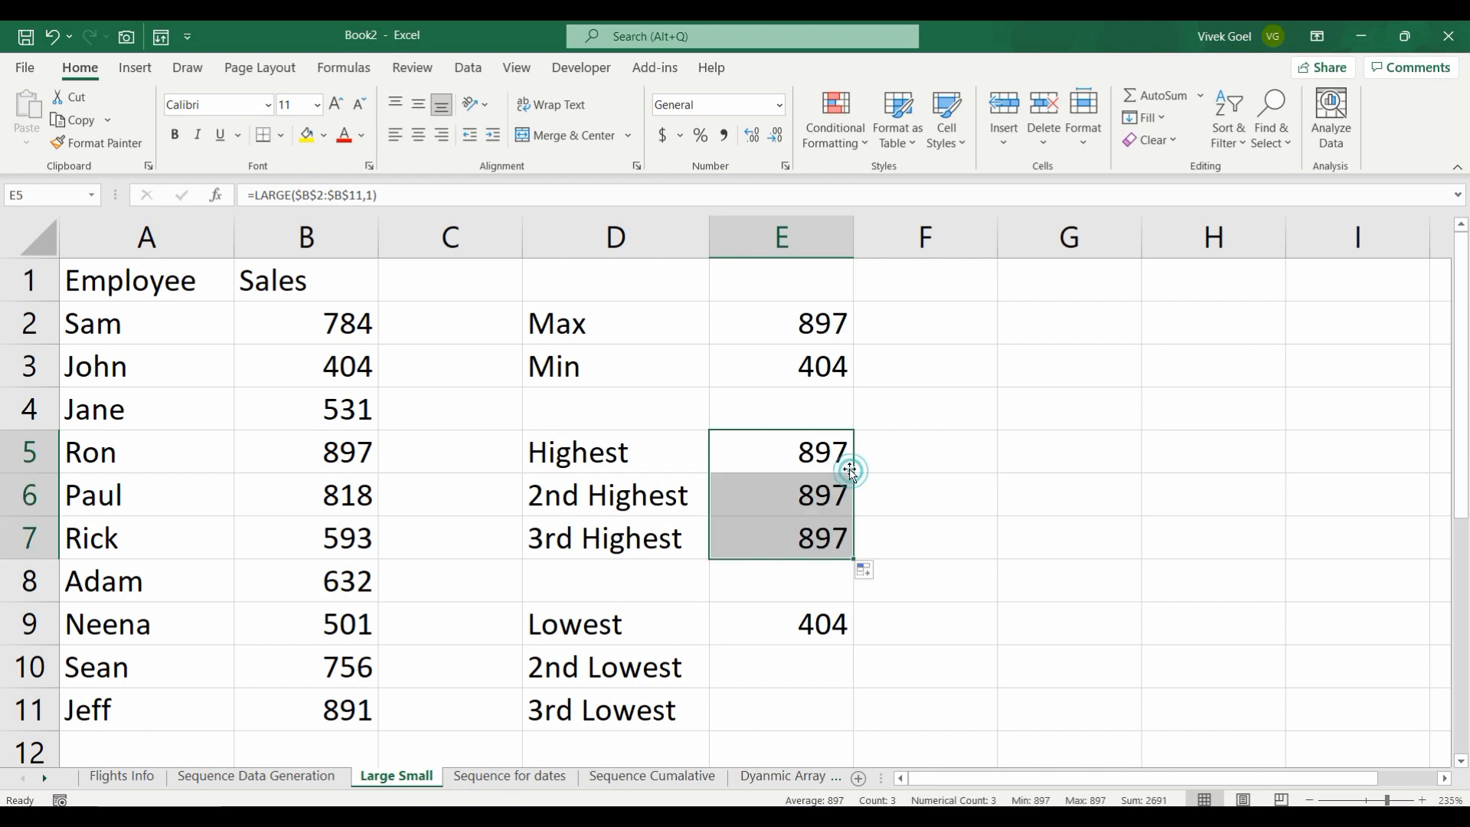
click(826, 487)
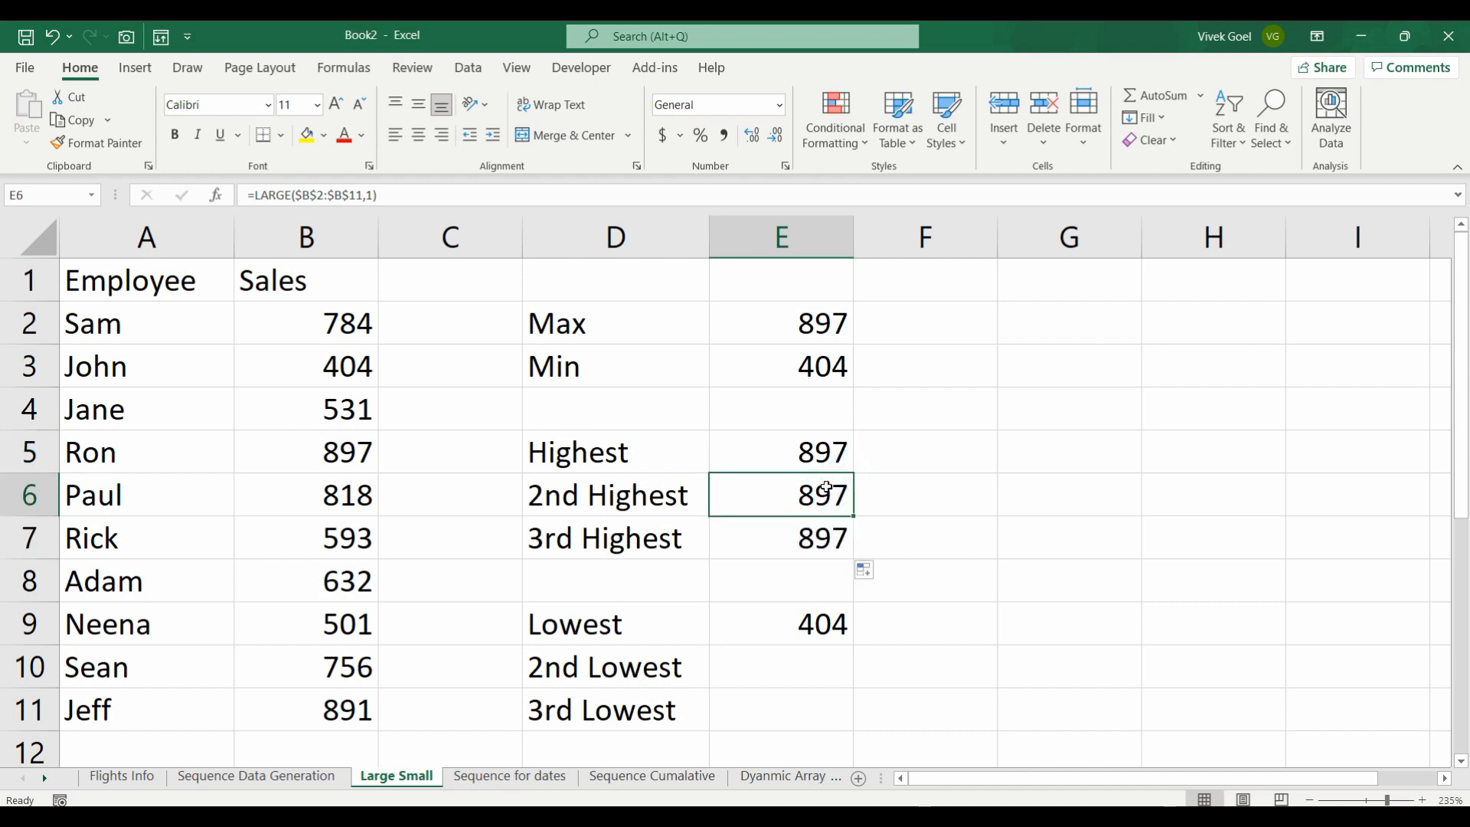
click(372, 195)
key(BackSpace)
text(2)
key(Return)
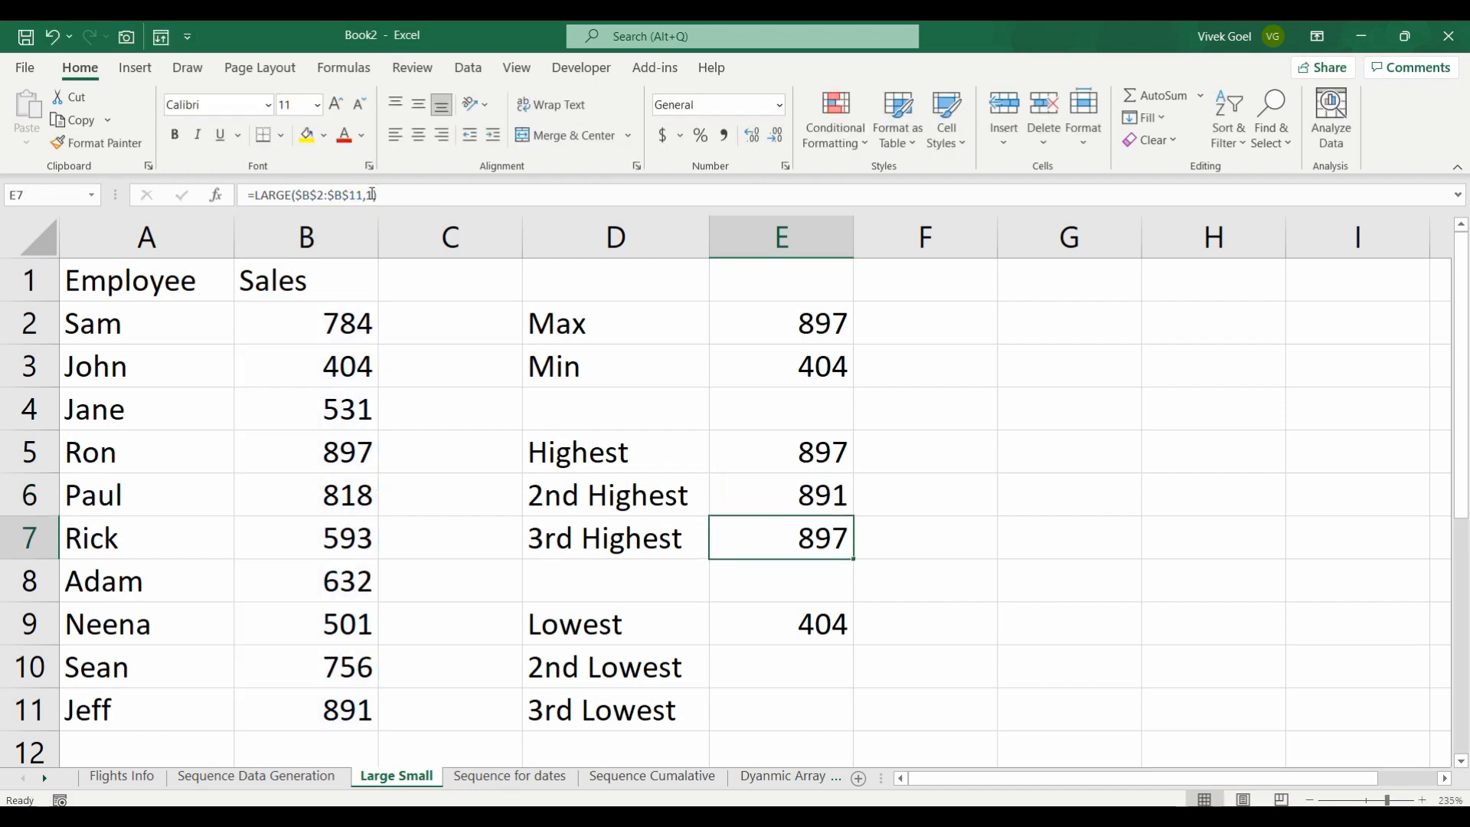
Step: Set the k value of the 3rd Highest LARGE formula in E7 to 3
click(372, 194)
key(BackSpace)
text(3)
key(Return)
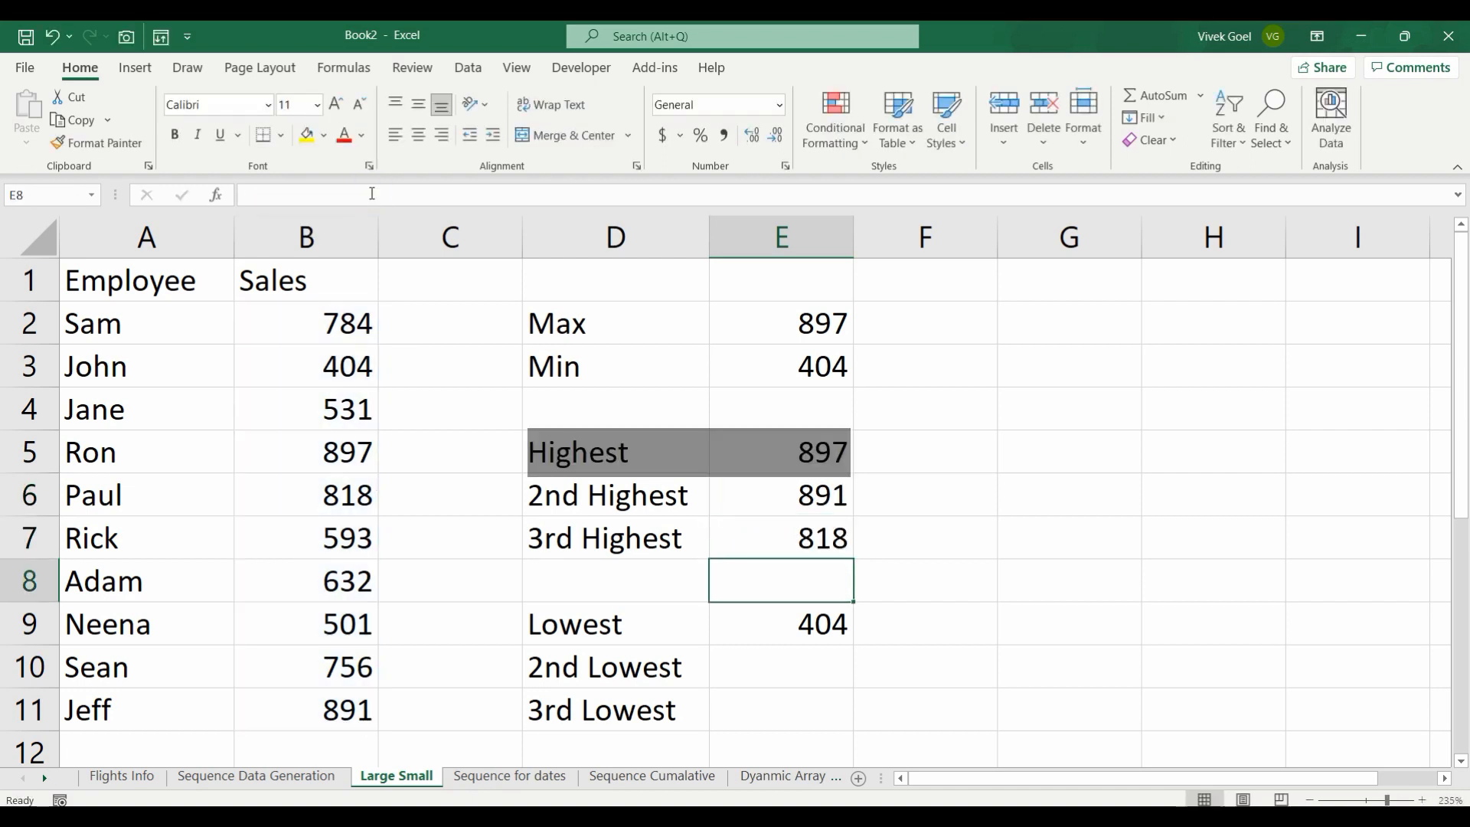
Step: Review the Highest, 2nd Highest and 3rd Highest results and their formulas in E5:E7
key(ctrl+Up)
key(ctrl+Up)
key(ctrl+shift+Down)
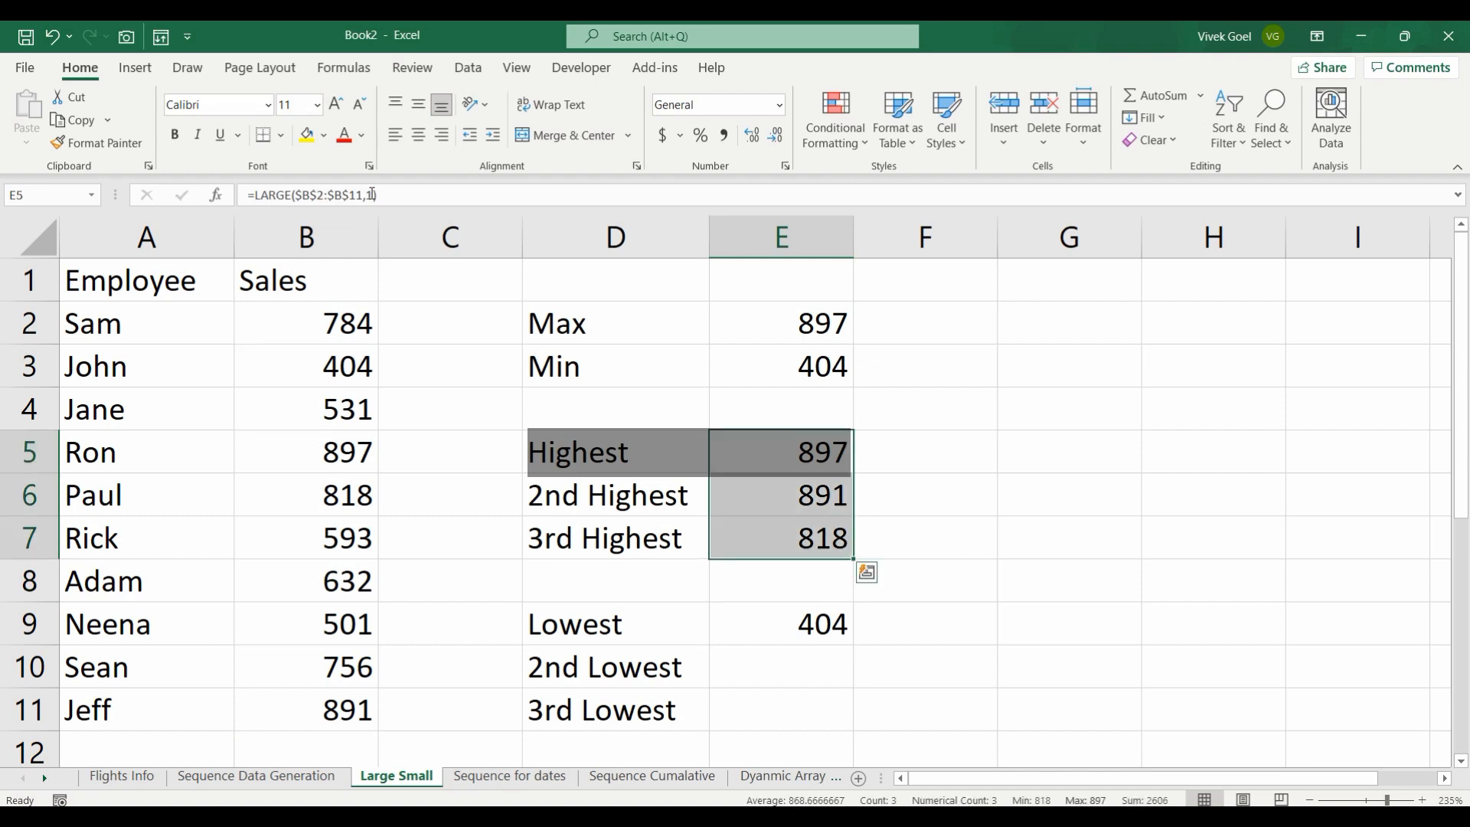
key(Left)
key(Right)
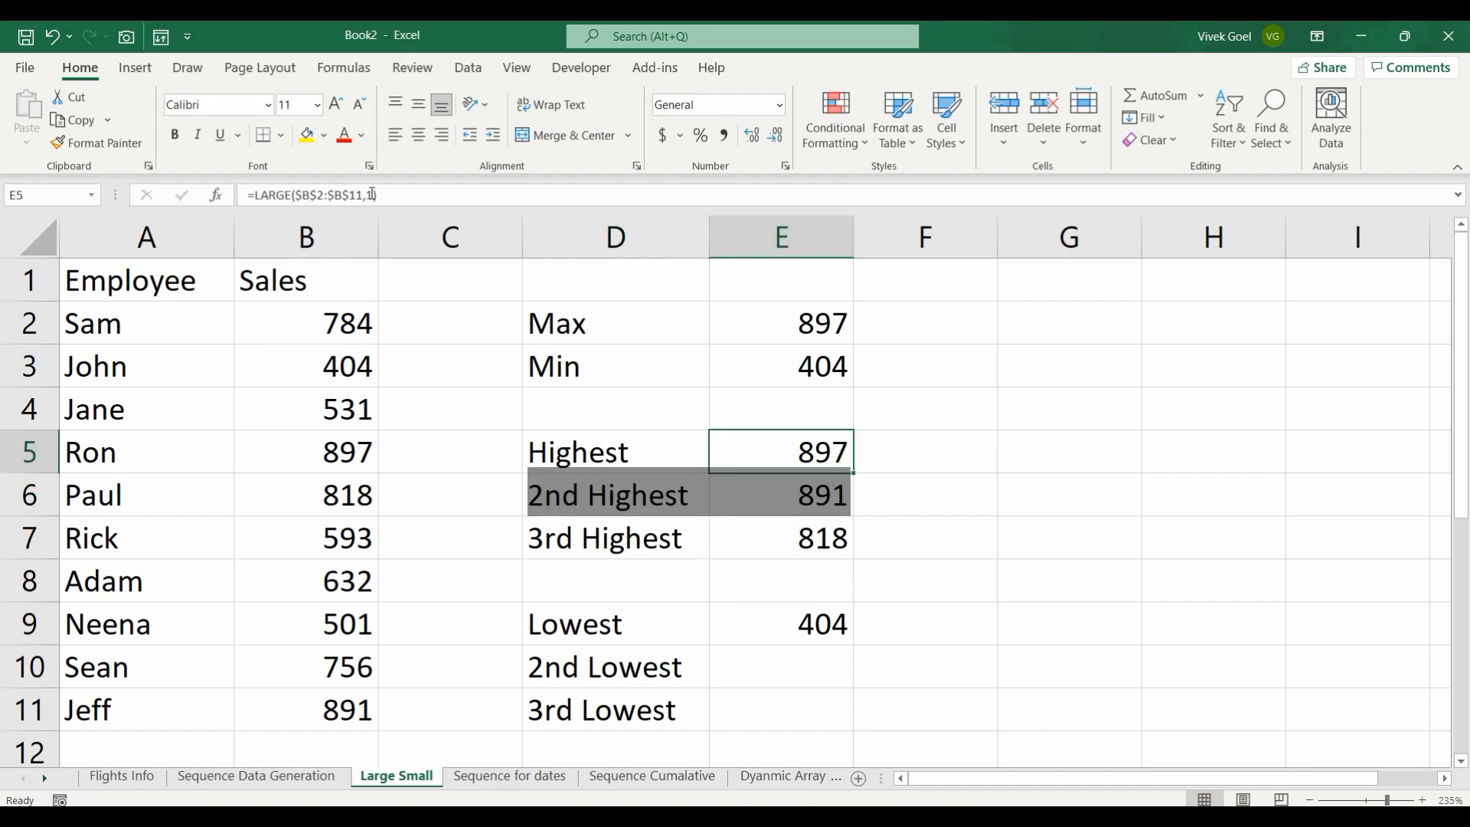
key(Down)
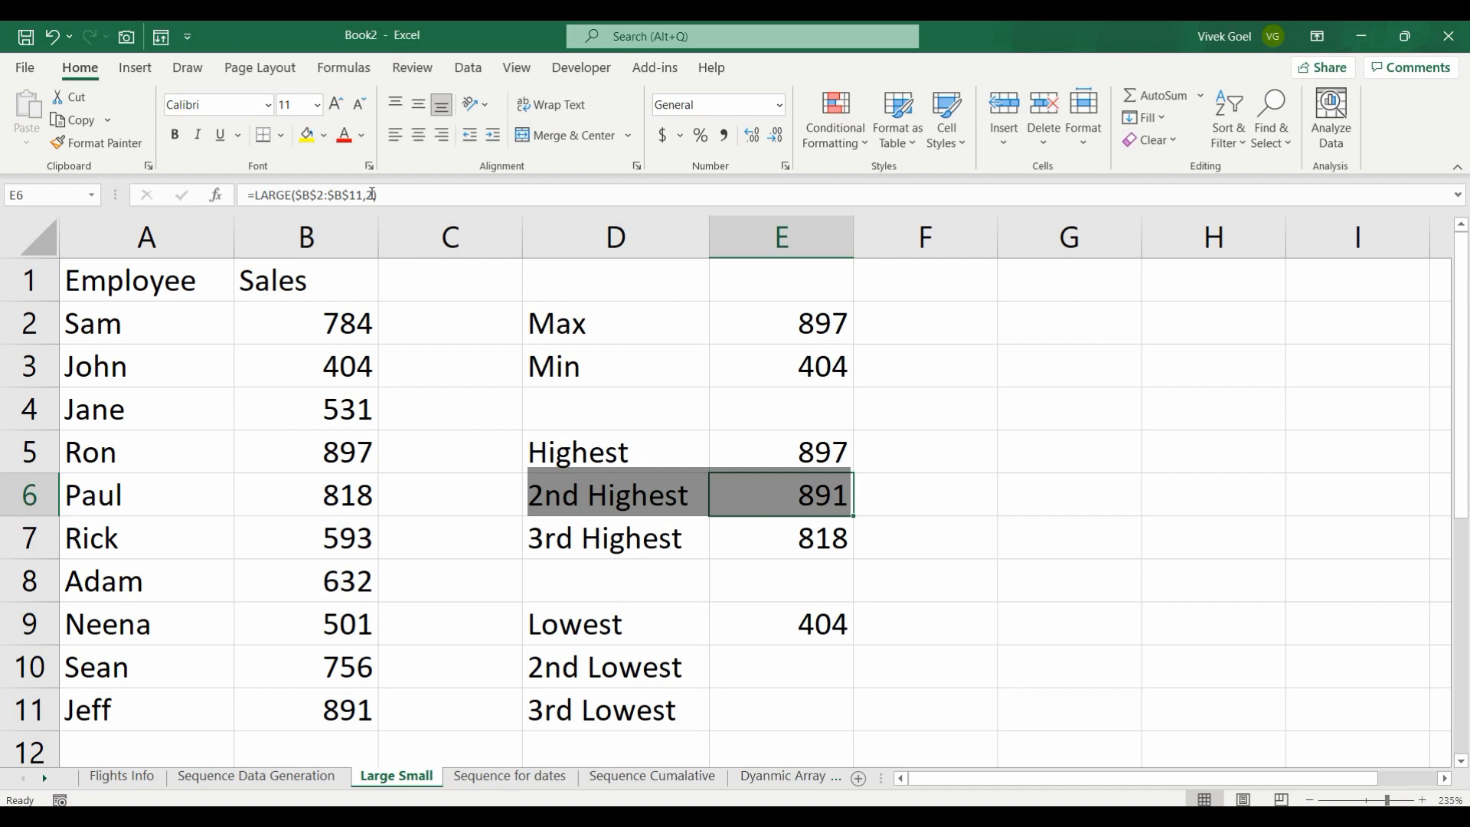
key(Down)
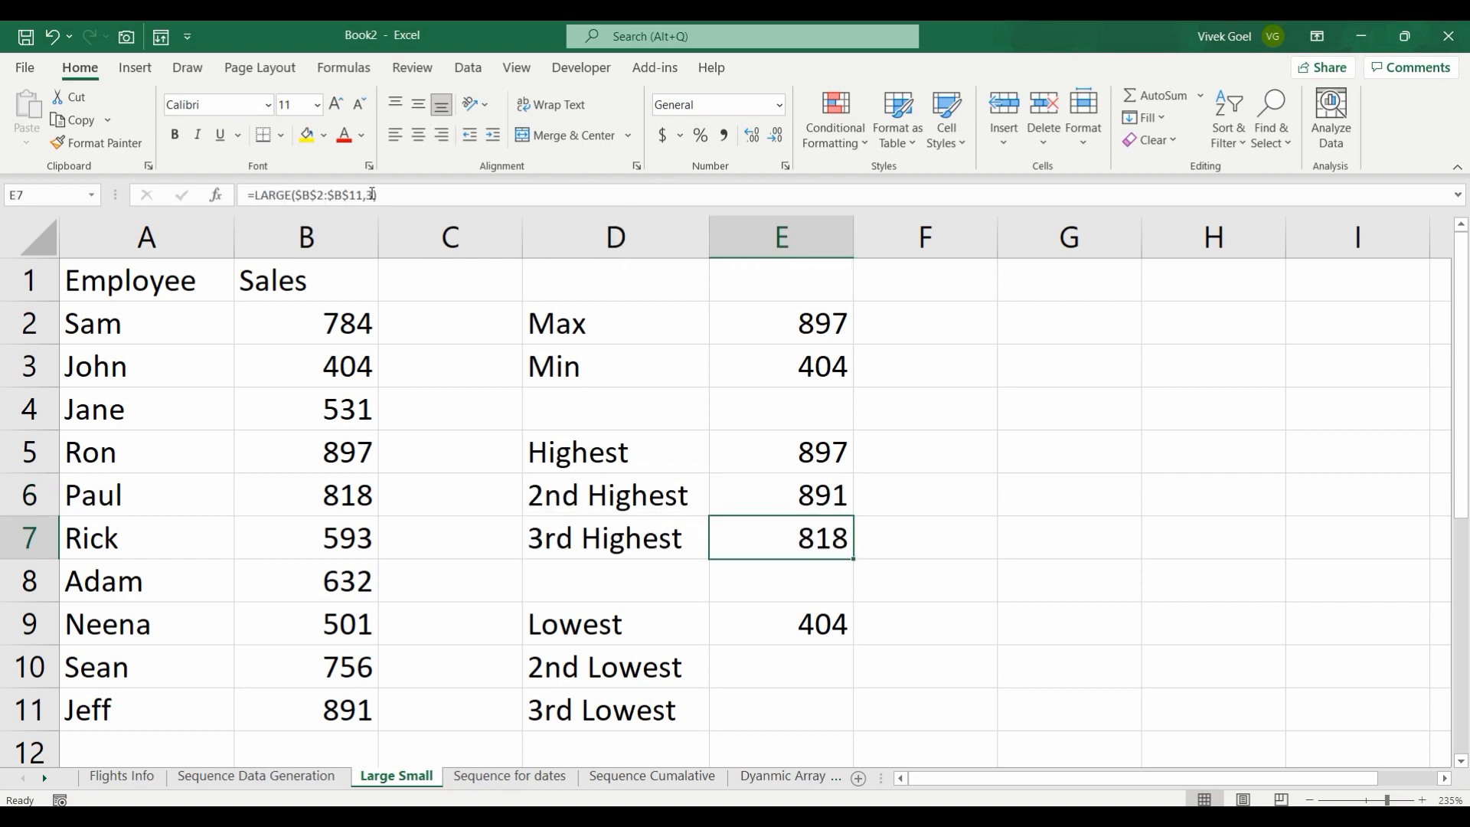
Step: Make the sales range in the Lowest formula in E9 absolute, giving =SMALL($B$2:$B$11,1)
key(Down)
key(Down)
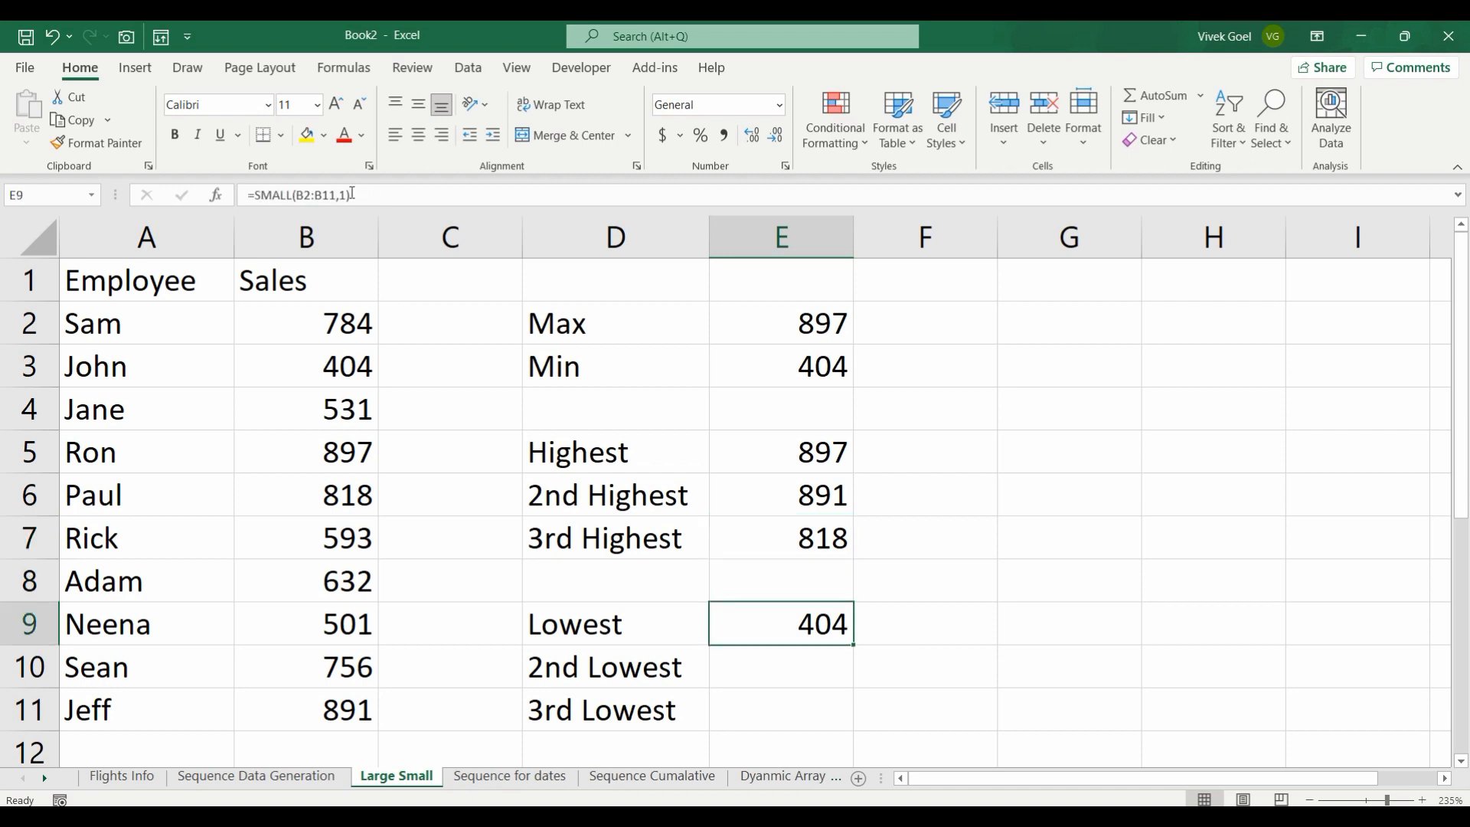
click(307, 188)
key(F4)
key(Right)
key(Right)
key(F4)
key(Return)
Step: Fill the SMALL formula from E9 down to E11 and set the 2nd Lowest formula's k value to 2
click(842, 623)
drag(852, 645, 852, 729)
key(Down)
click(362, 186)
key(BackSpace)
text(2)
key(Return)
Step: Set the k value of the 3rd Lowest SMALL formula in E11 to 3
click(368, 193)
key(BackSpace)
text(3)
key(Return)
key(Up)
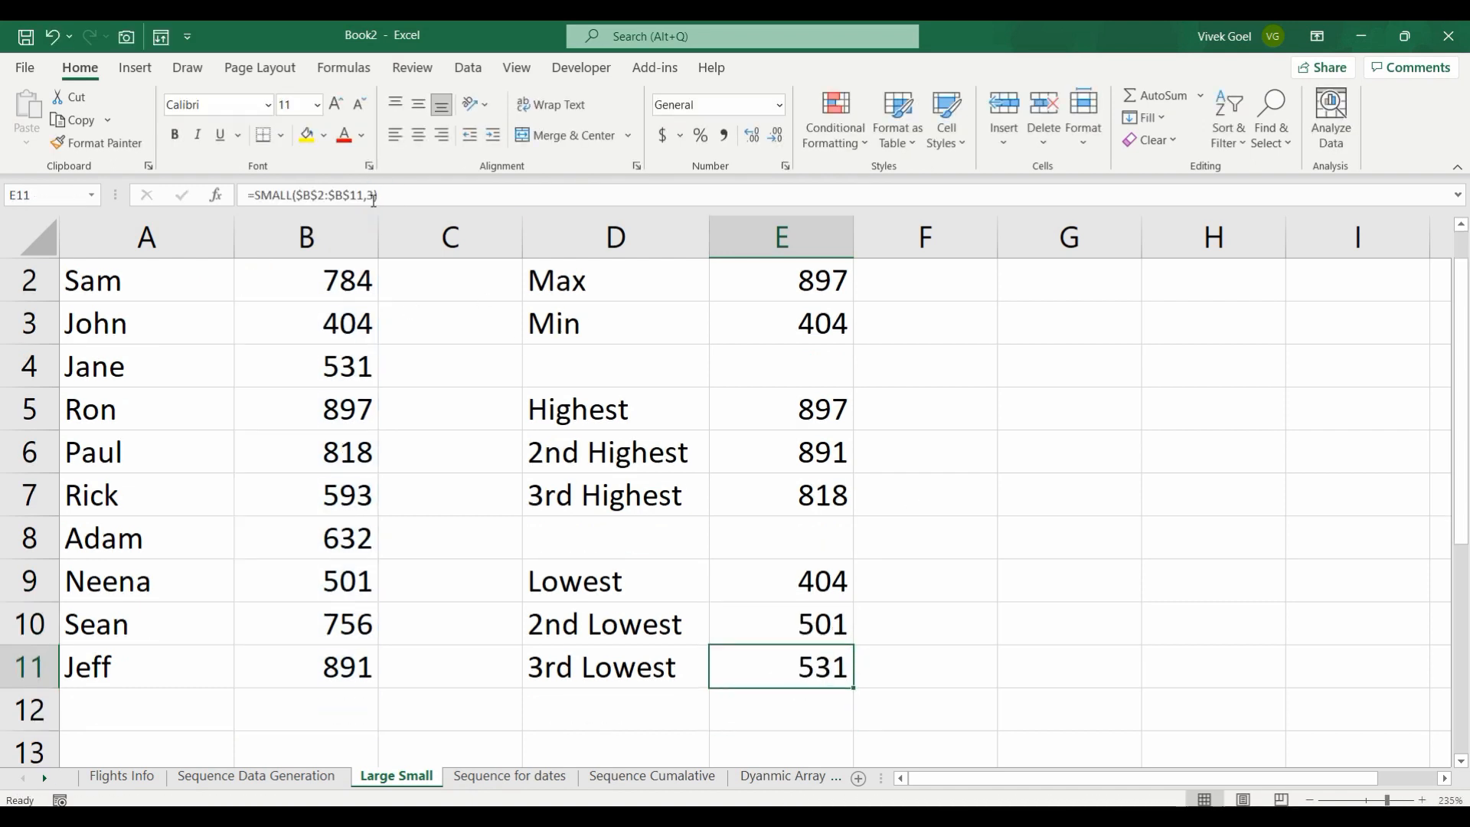
Step: Try k values of -1 and 11 in the Highest LARGE formula in E5
key(Up)
key(Up)
key(Up)
key(Up)
key(Up)
key(Up)
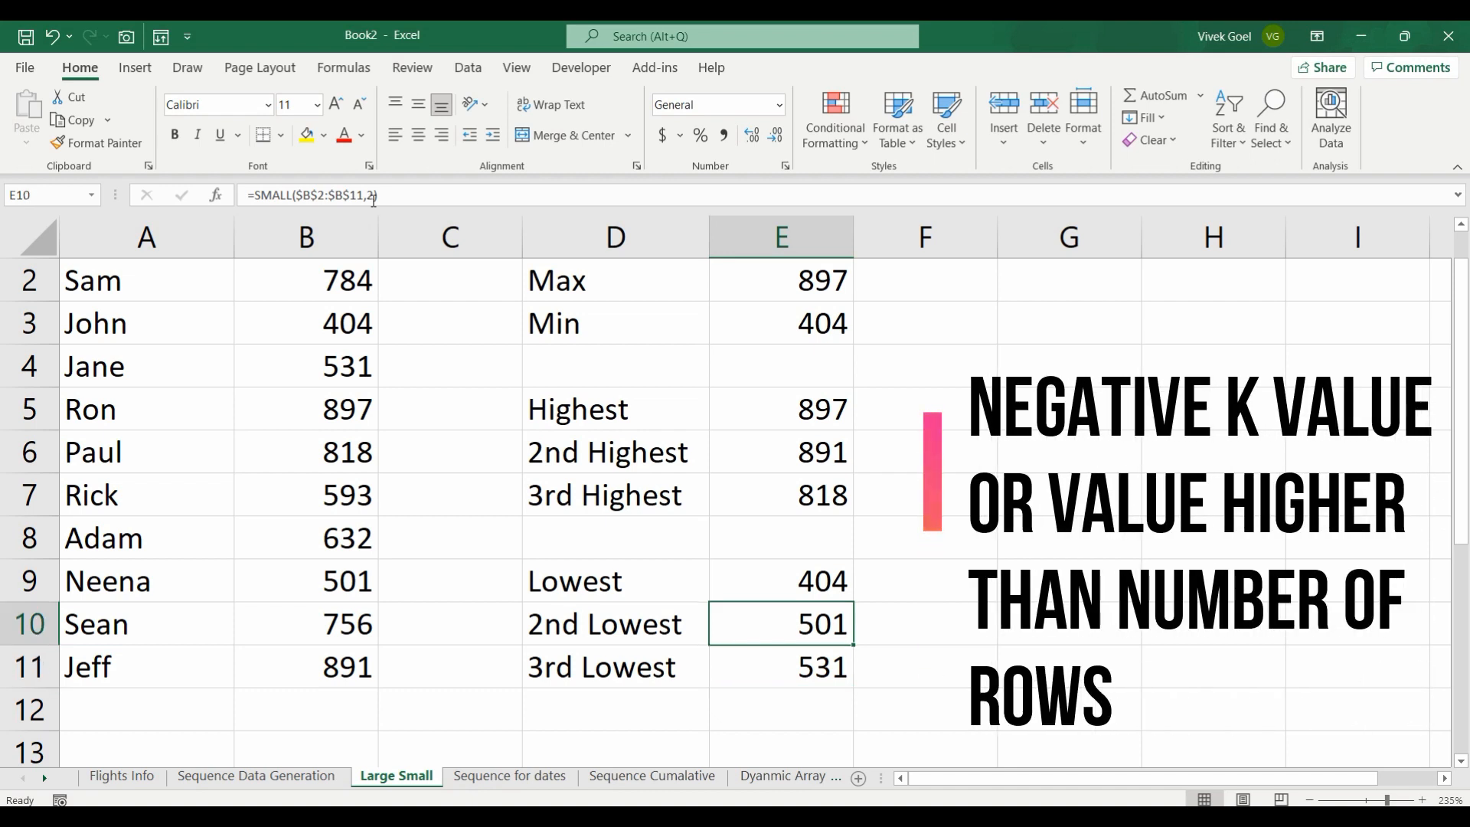
click(367, 195)
text(-1))
key(Return)
key(Up)
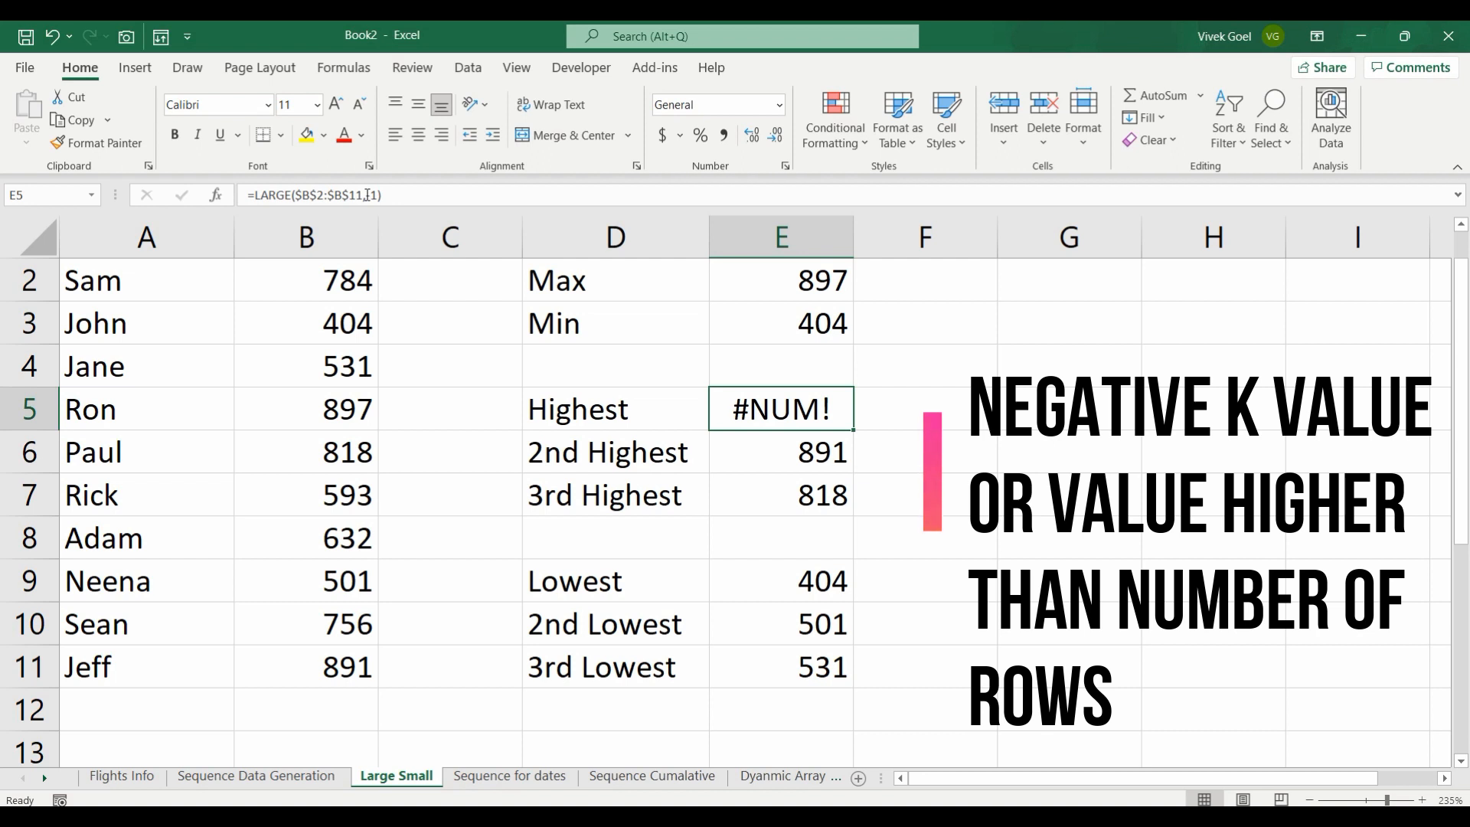
click(372, 195)
key(BackSpace)
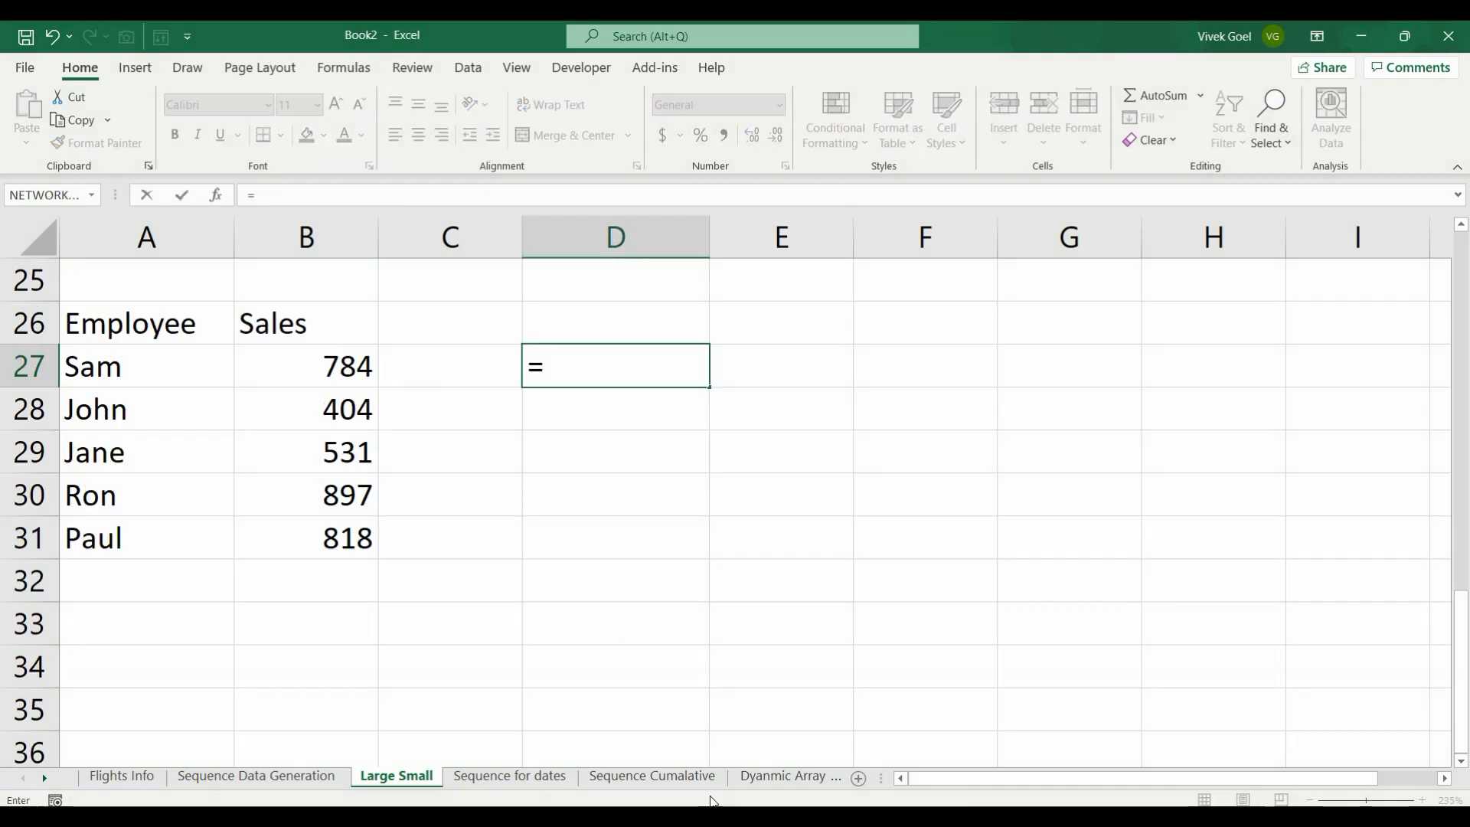
Step: Enter =LARGE(B27:B31,1) in D27 beside the five-row employee sales table
text(lar)
key(Tab)
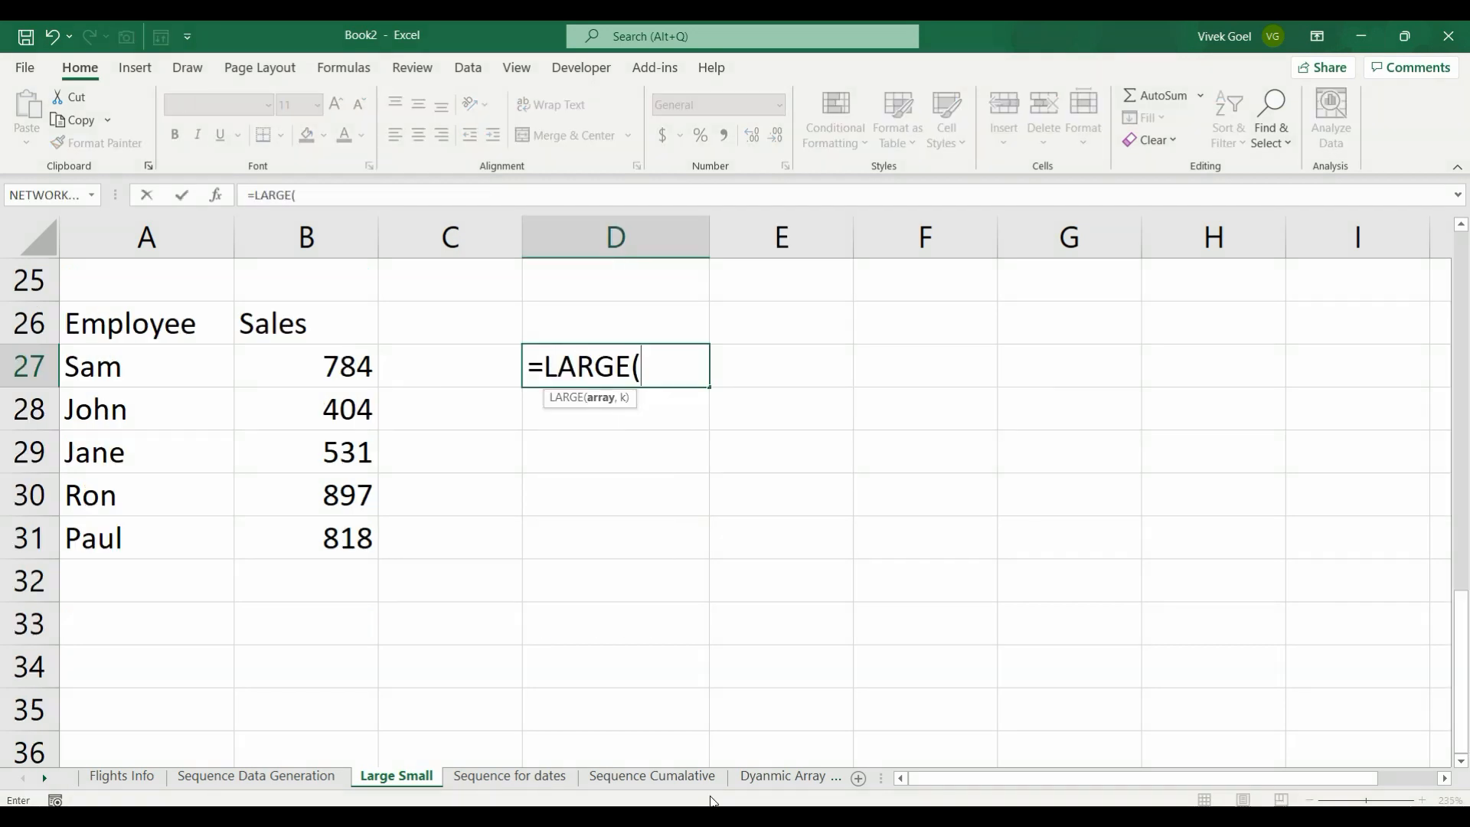
drag(344, 366, 360, 547)
text(,1)
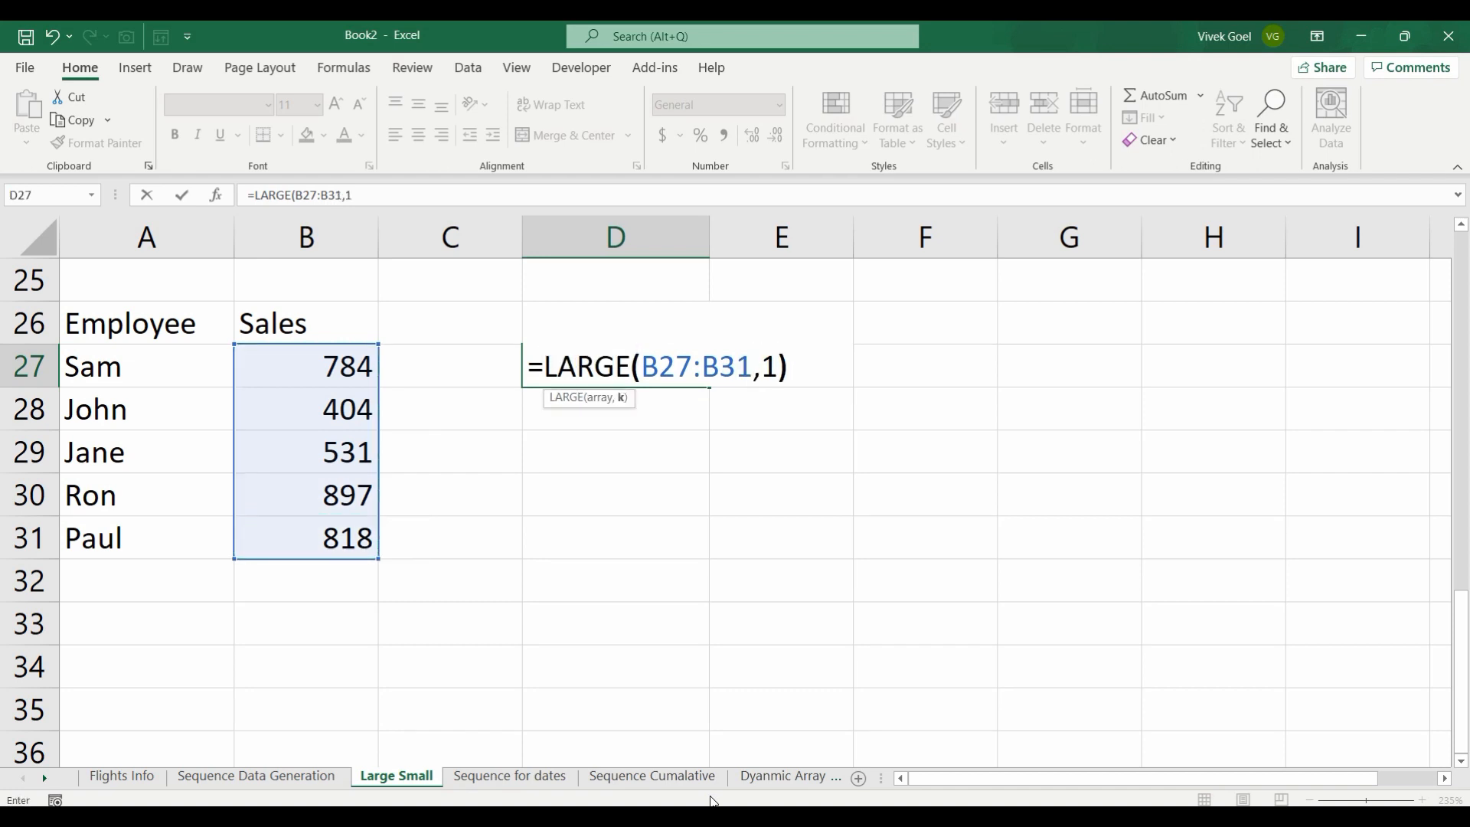
key(Return)
key(Up)
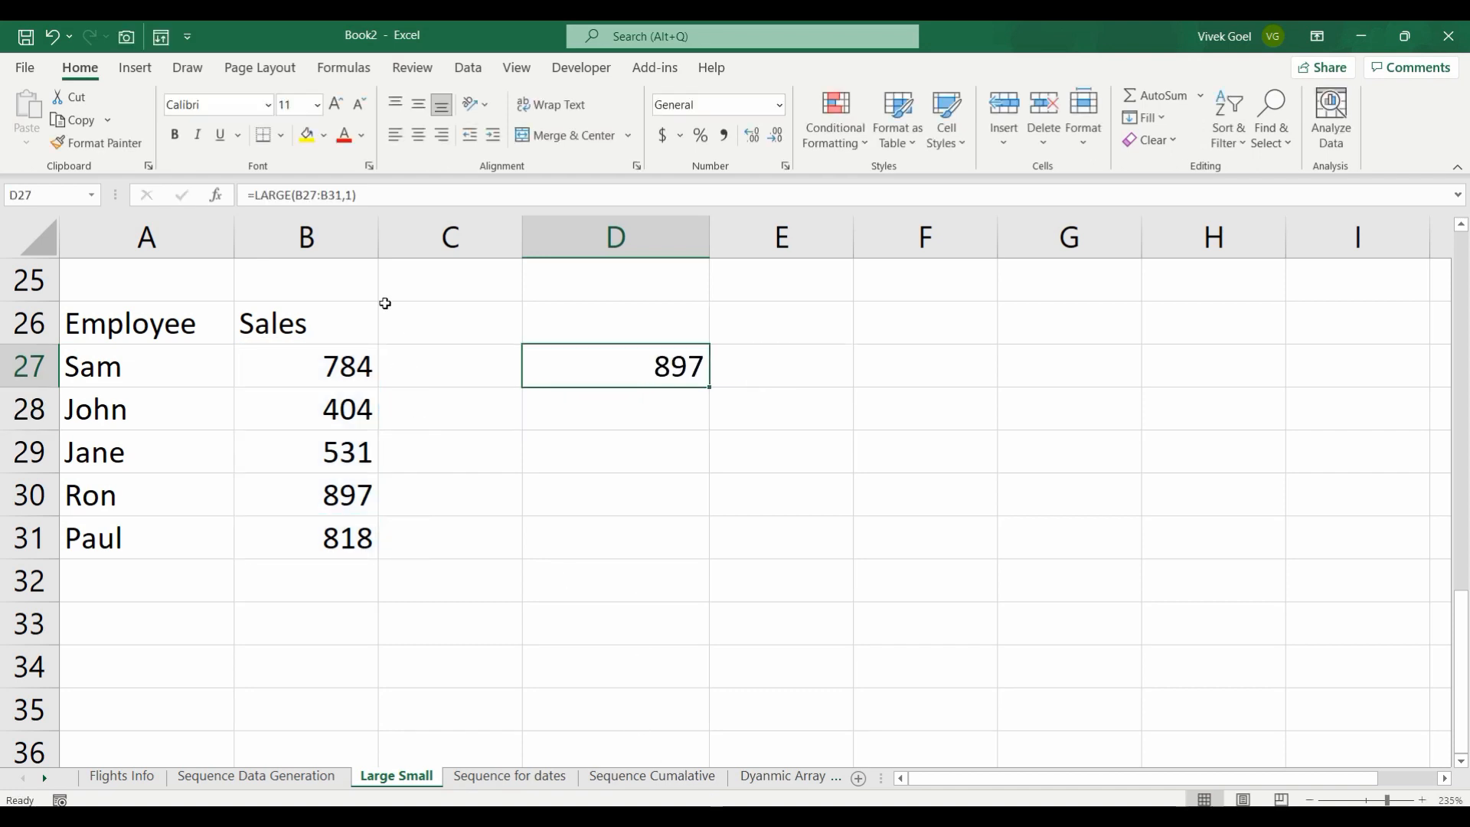
Step: Try a k value of 5 in the LARGE formula in D27
click(350, 196)
key(BackSpace)
text(5)
key(Return)
key(Up)
Step: Set the k value of the LARGE formula in D27 to 6, above the number of sales rows
click(350, 196)
key(BackSpace)
text(6)
key(Return)
key(Up)
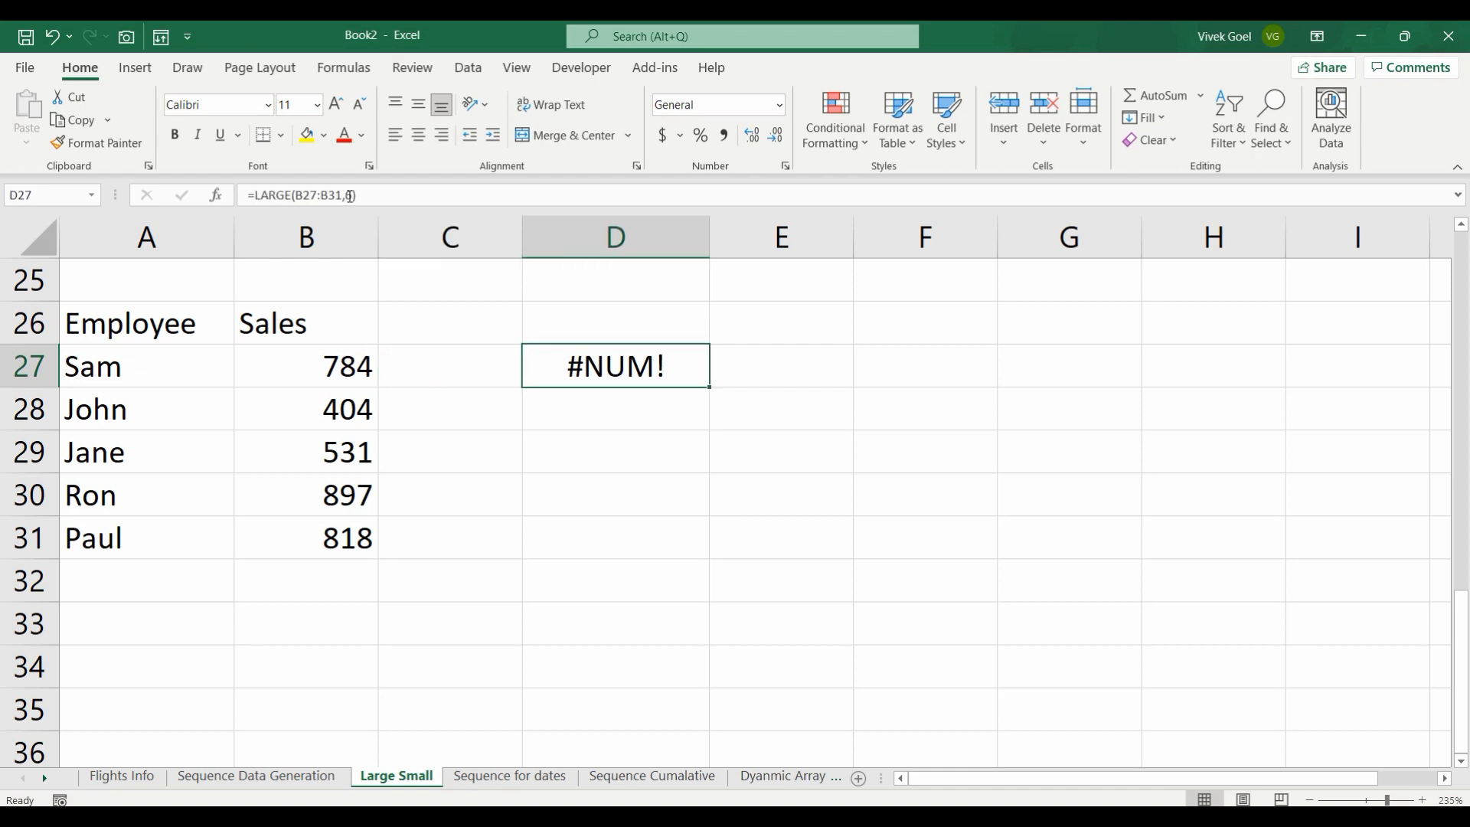
Step: Return to the ten-employee table and examine the three Highest labels with their results in D5:E7
key(Left)
key(Up)
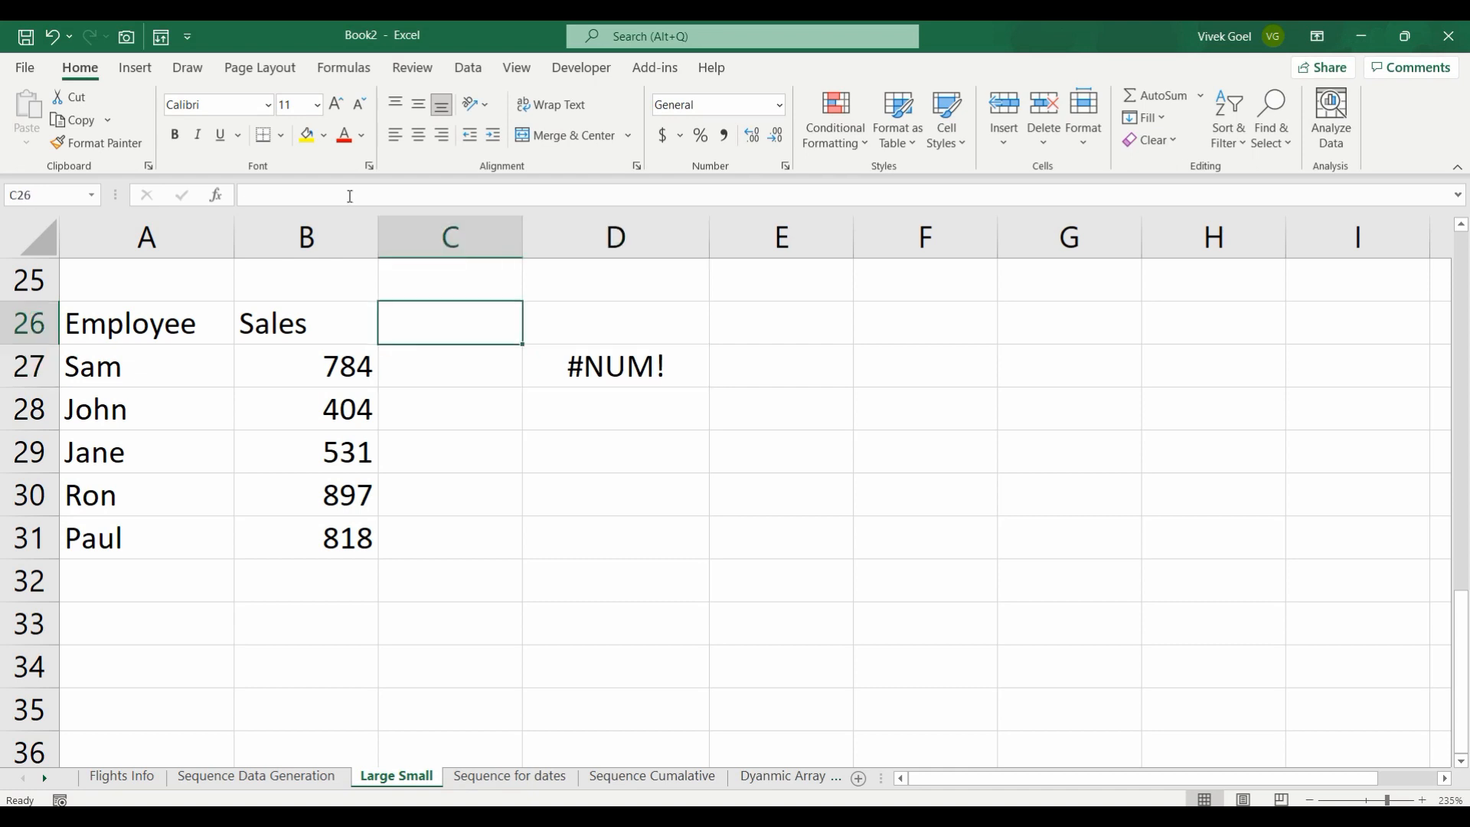
key(ctrl+Up)
key(Down)
key(Right)
key(Down)
Step: Examine the three Lowest labels with their results in D9:E11 and recheck the Highest values
key(Down)
key(Down)
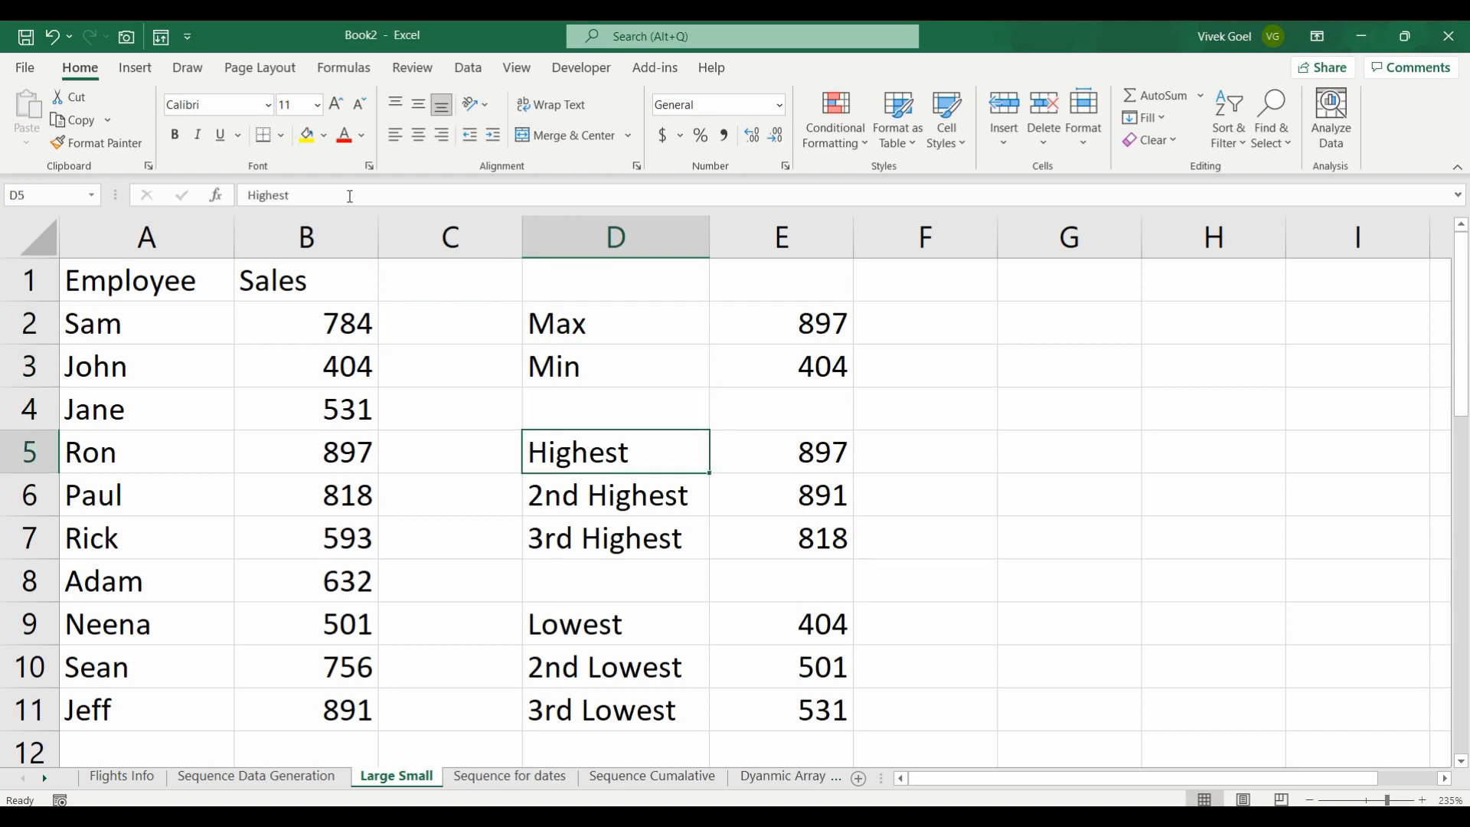
key(shift+Right)
key(shift+Down)
key(shift+Down)
key(Down)
key(Down)
key(Down)
key(Down)
key(shift+Right)
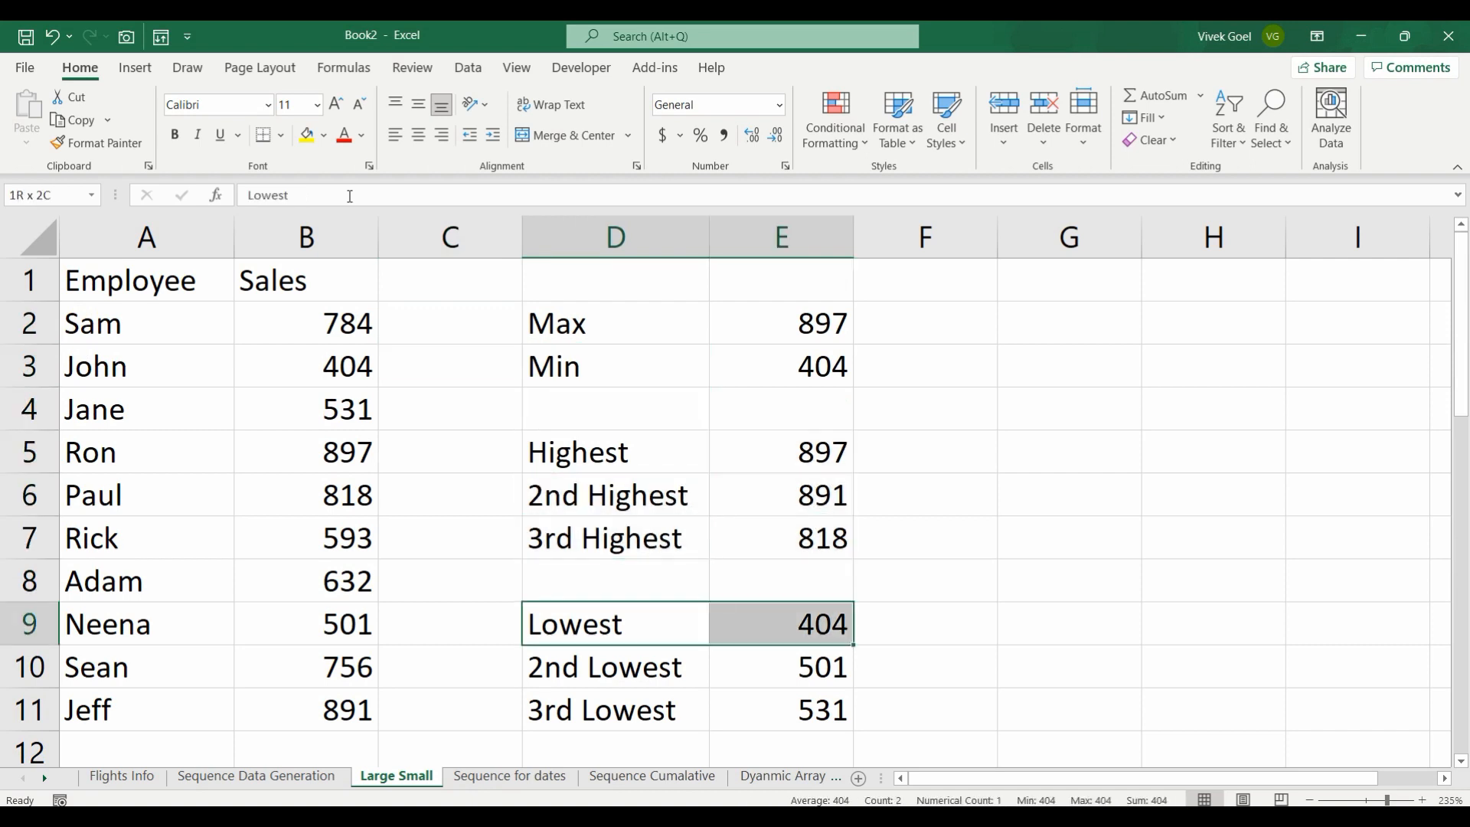
key(shift+Down)
key(shift+Down)
key(Up)
key(Up)
key(Up)
key(Up)
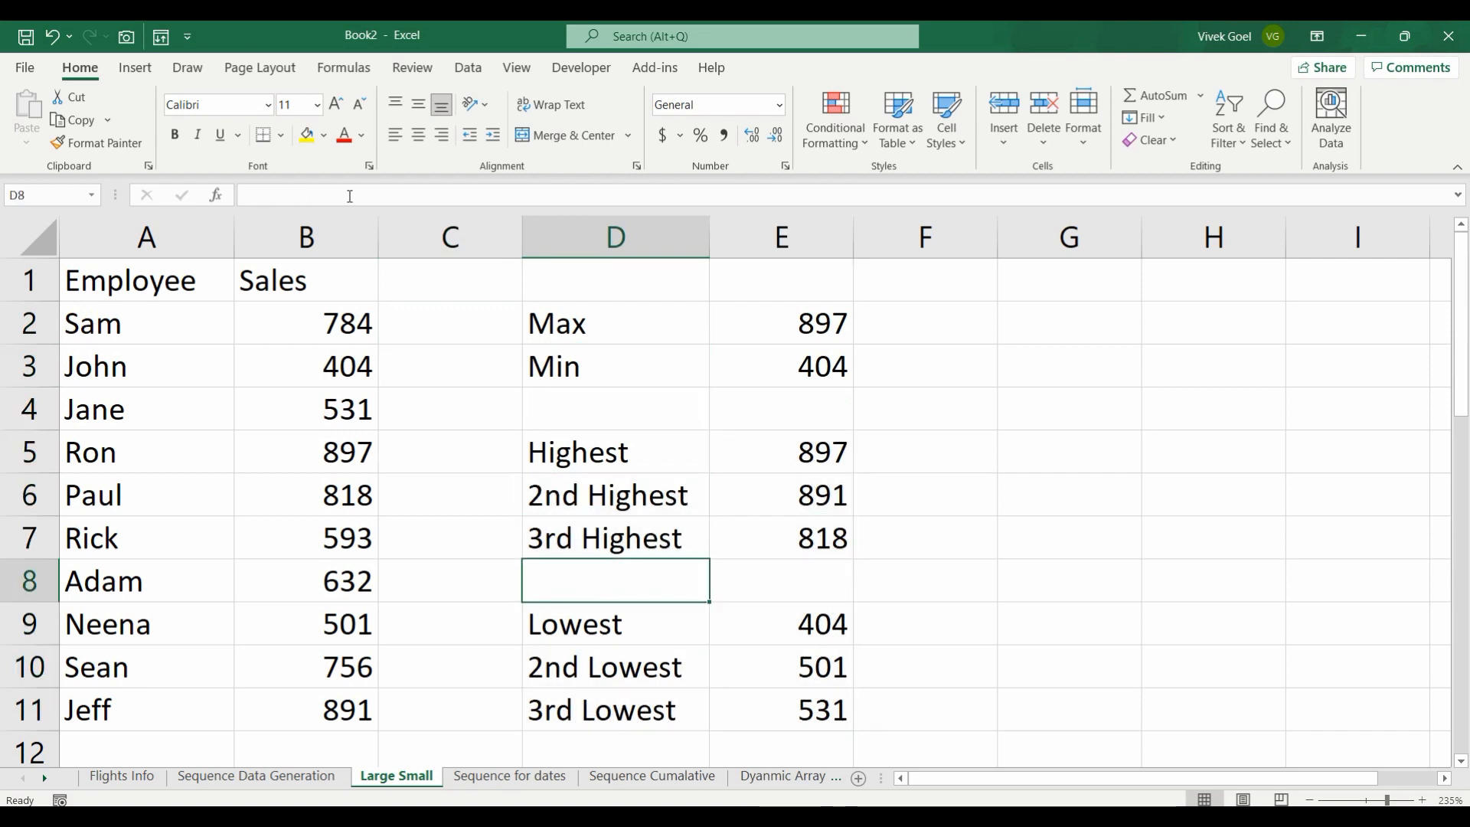
key(Right)
key(Right)
key(Left)
key(shift+Down)
key(shift+Down)
key(Right)
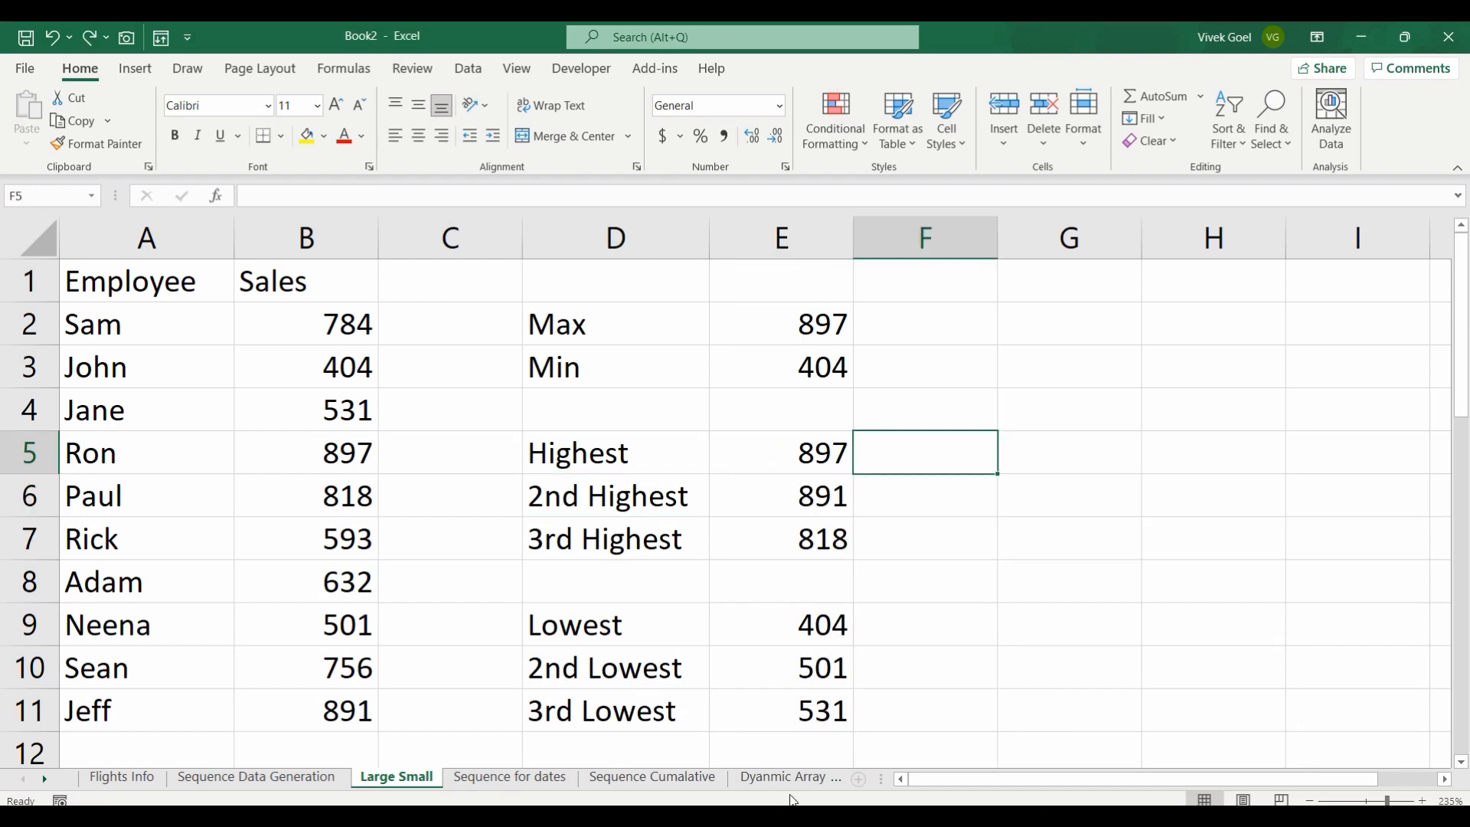
Step: Start an INDEX formula in F5 with the absolute employee range $A$2:$A$11 as its array
text(=index()
key(Left)
key(Left)
key(Left)
key(Left)
key(Left)
key(Up)
key(Up)
key(Up)
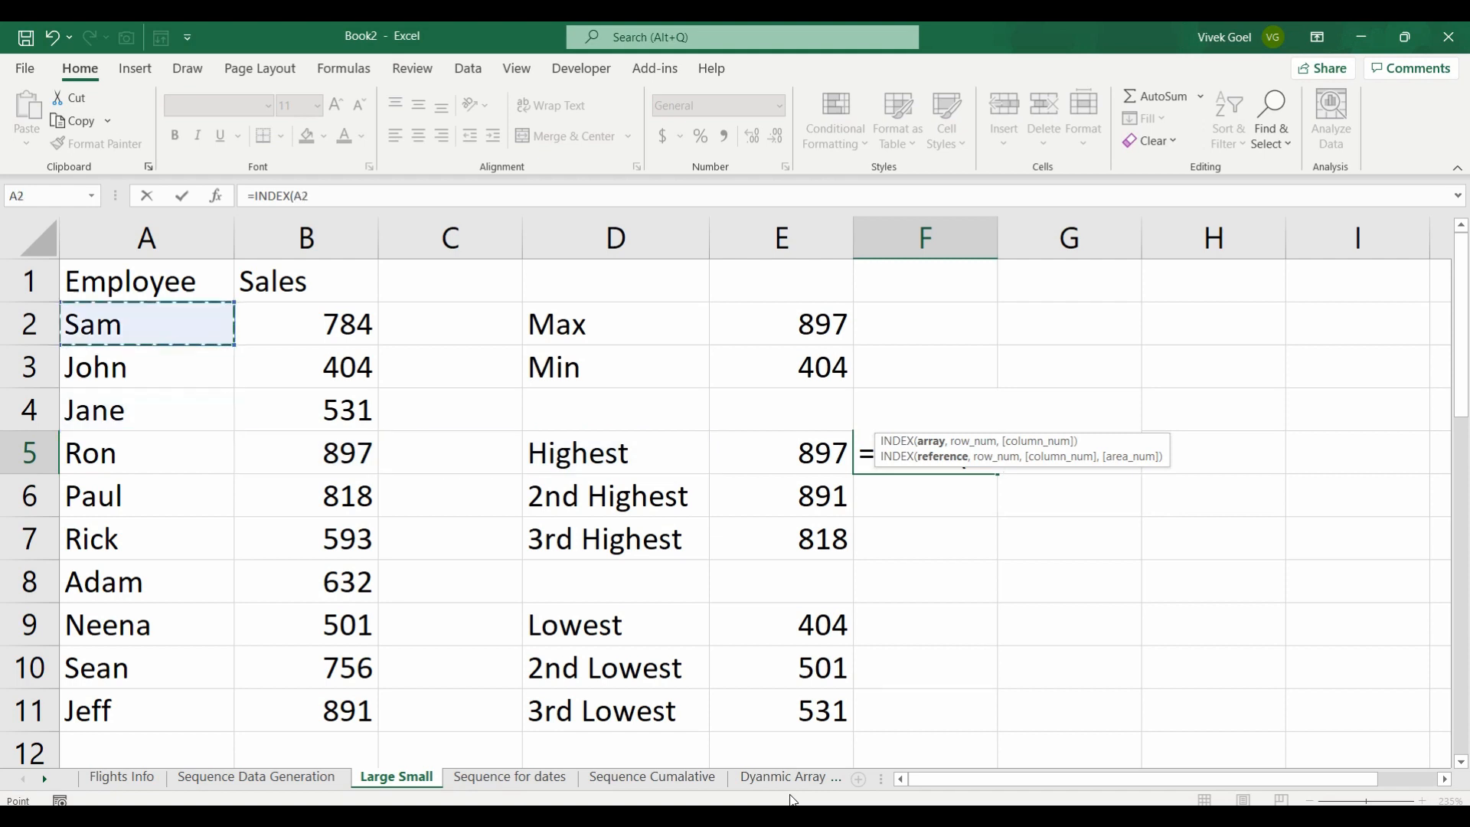
key(ctrl+shift+Down)
key(F4)
Step: Nest a MATCH function as the row number, looking up E5 in the absolute sales range $B$2:$B$11
text(,match)
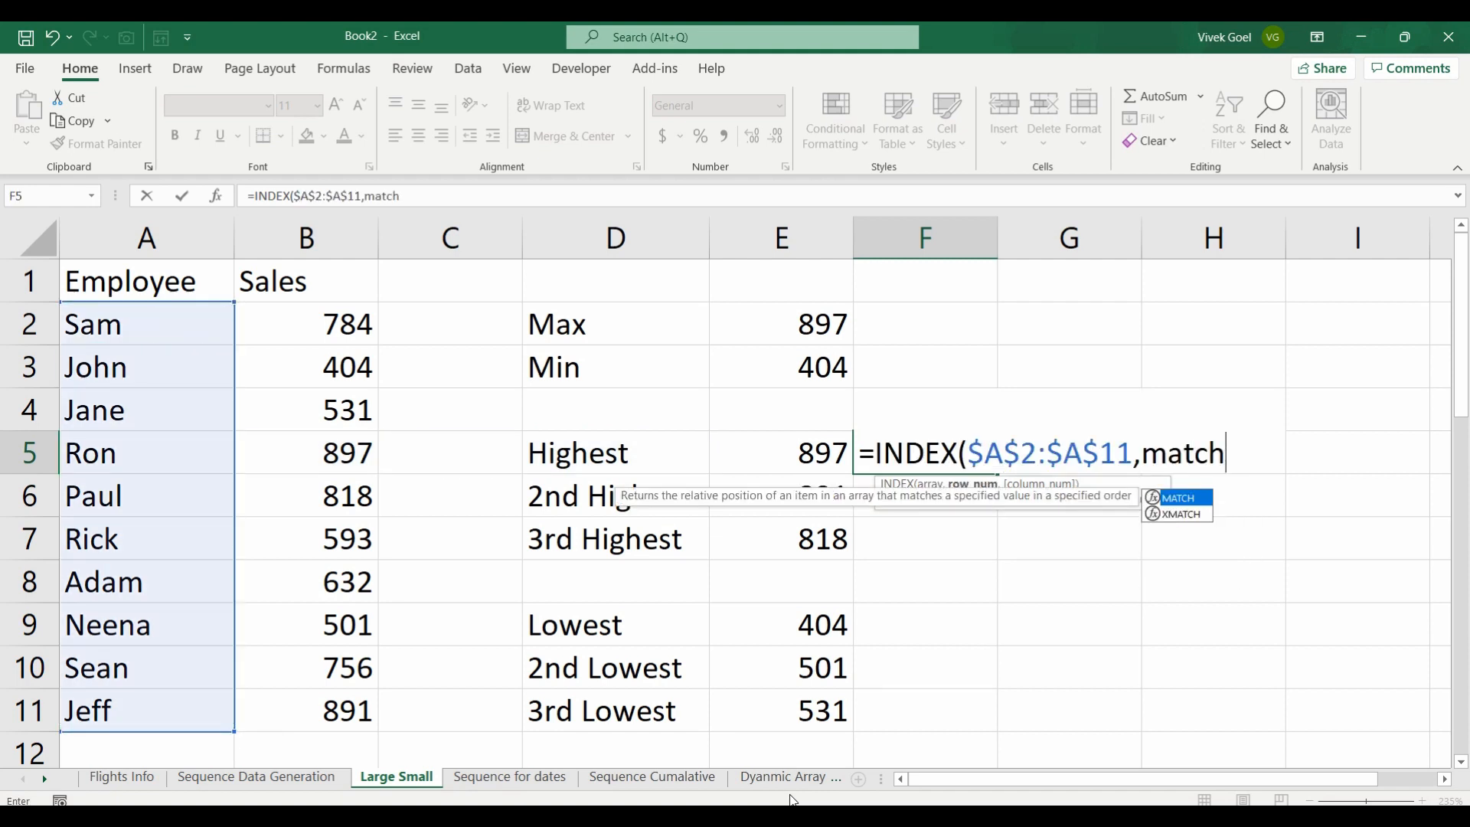
key(Tab)
key(Left)
key(Left)
key(Right)
text(,)
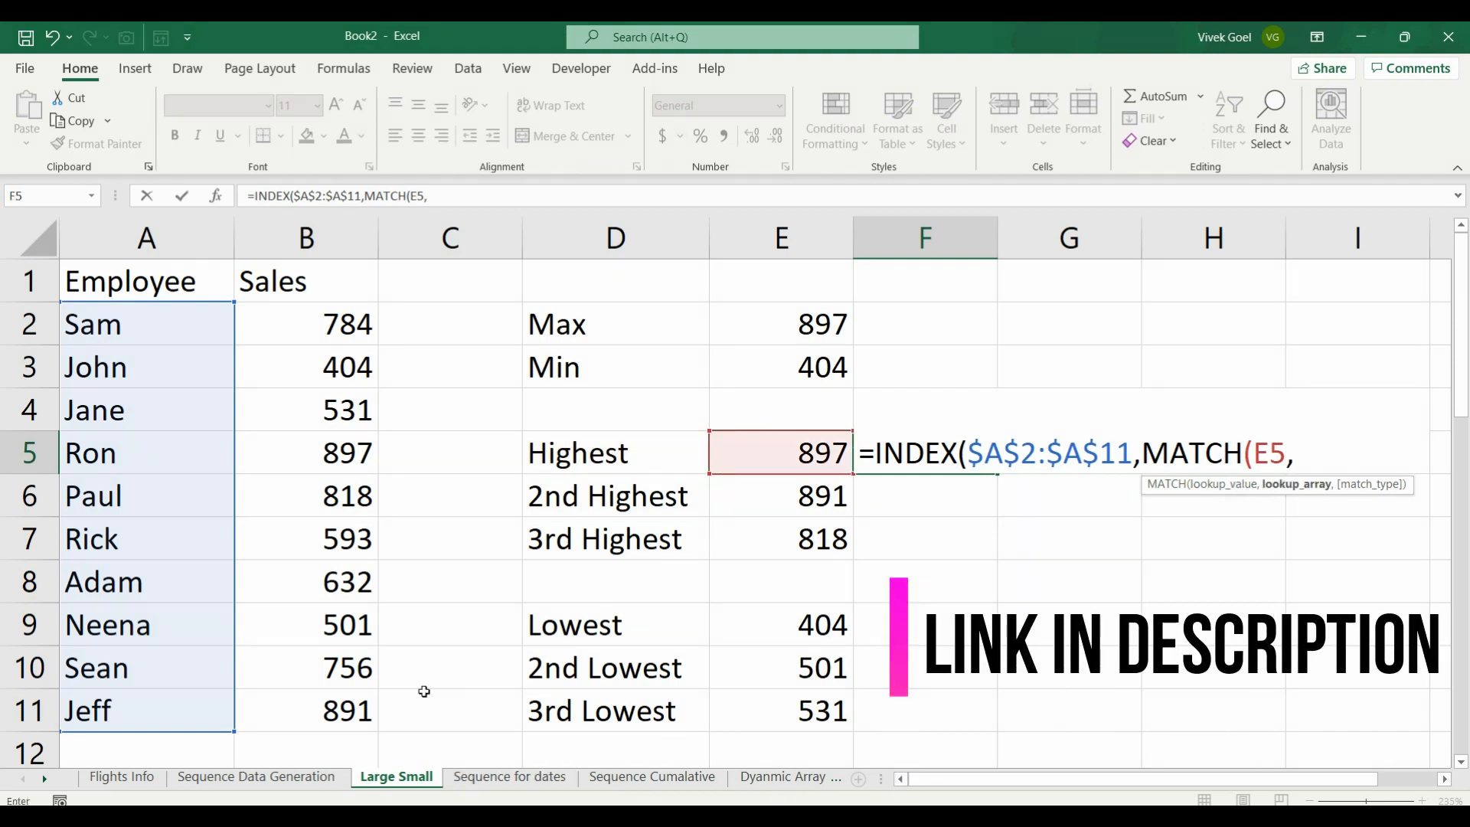
drag(336, 316, 331, 701)
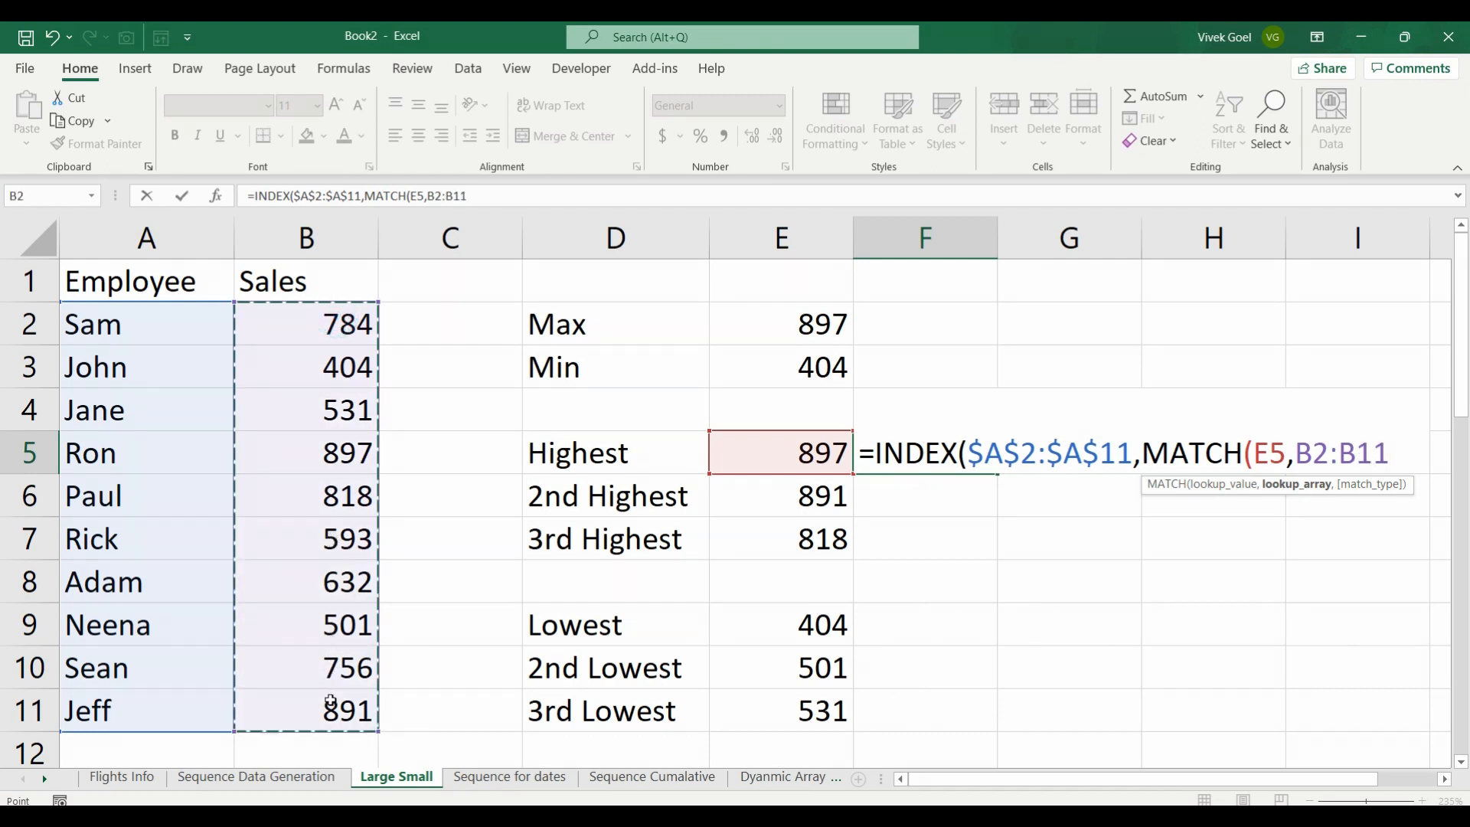
key(F4)
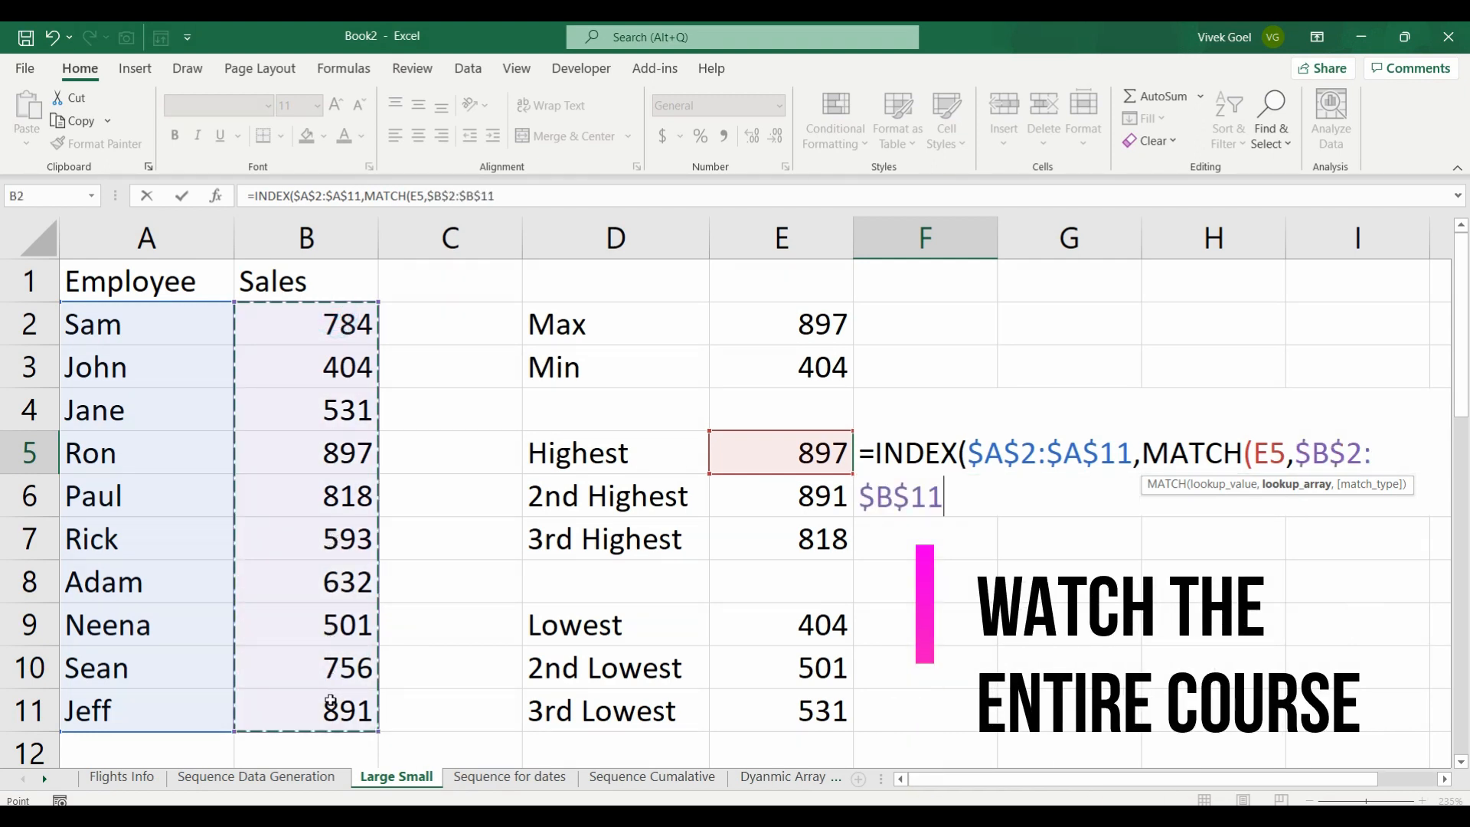
Step: Complete the F5 formula with match type 0 for an exact match and fill it down through F7
text(,)
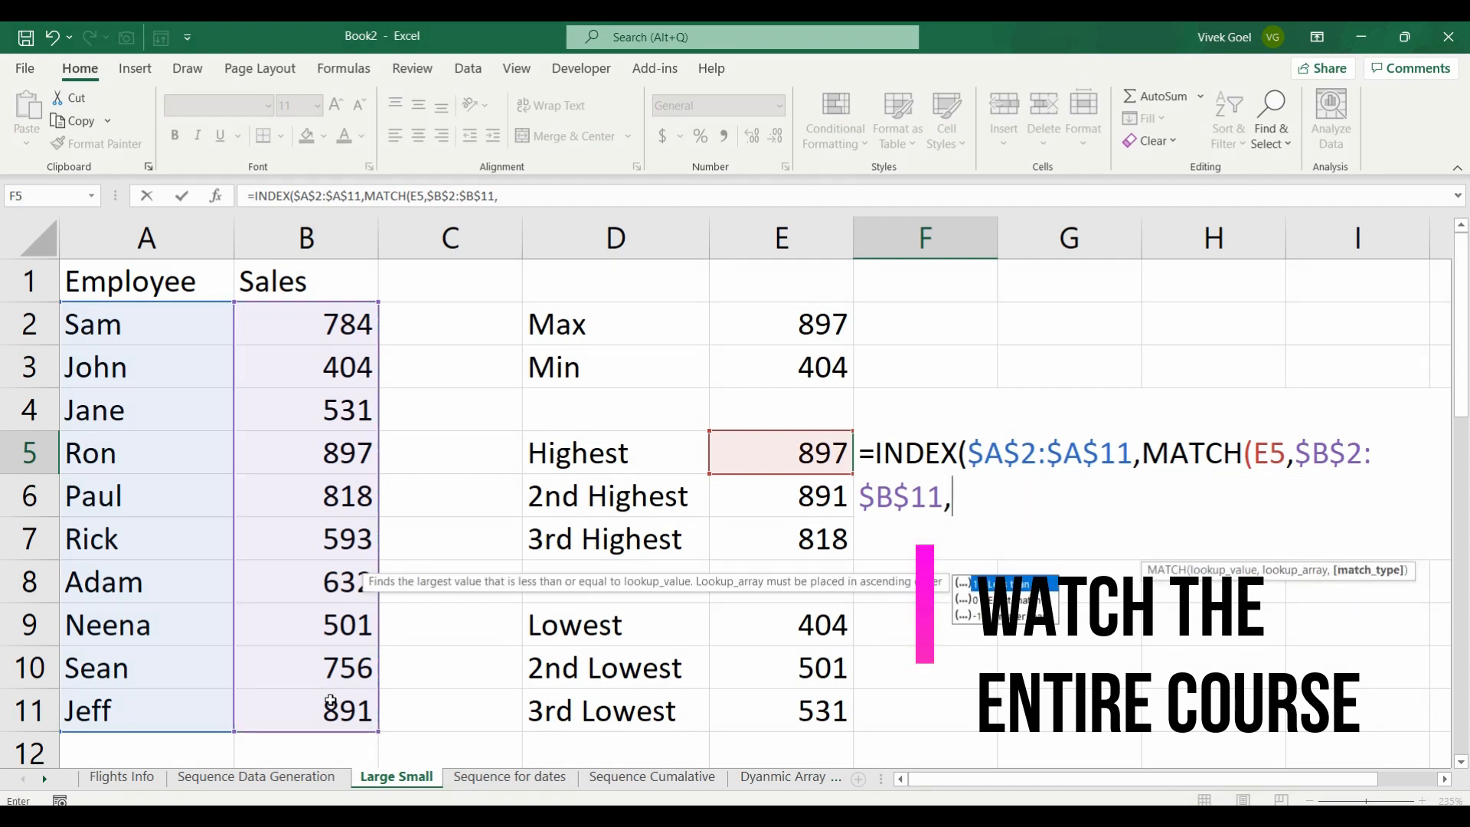
key(Down)
key(Tab)
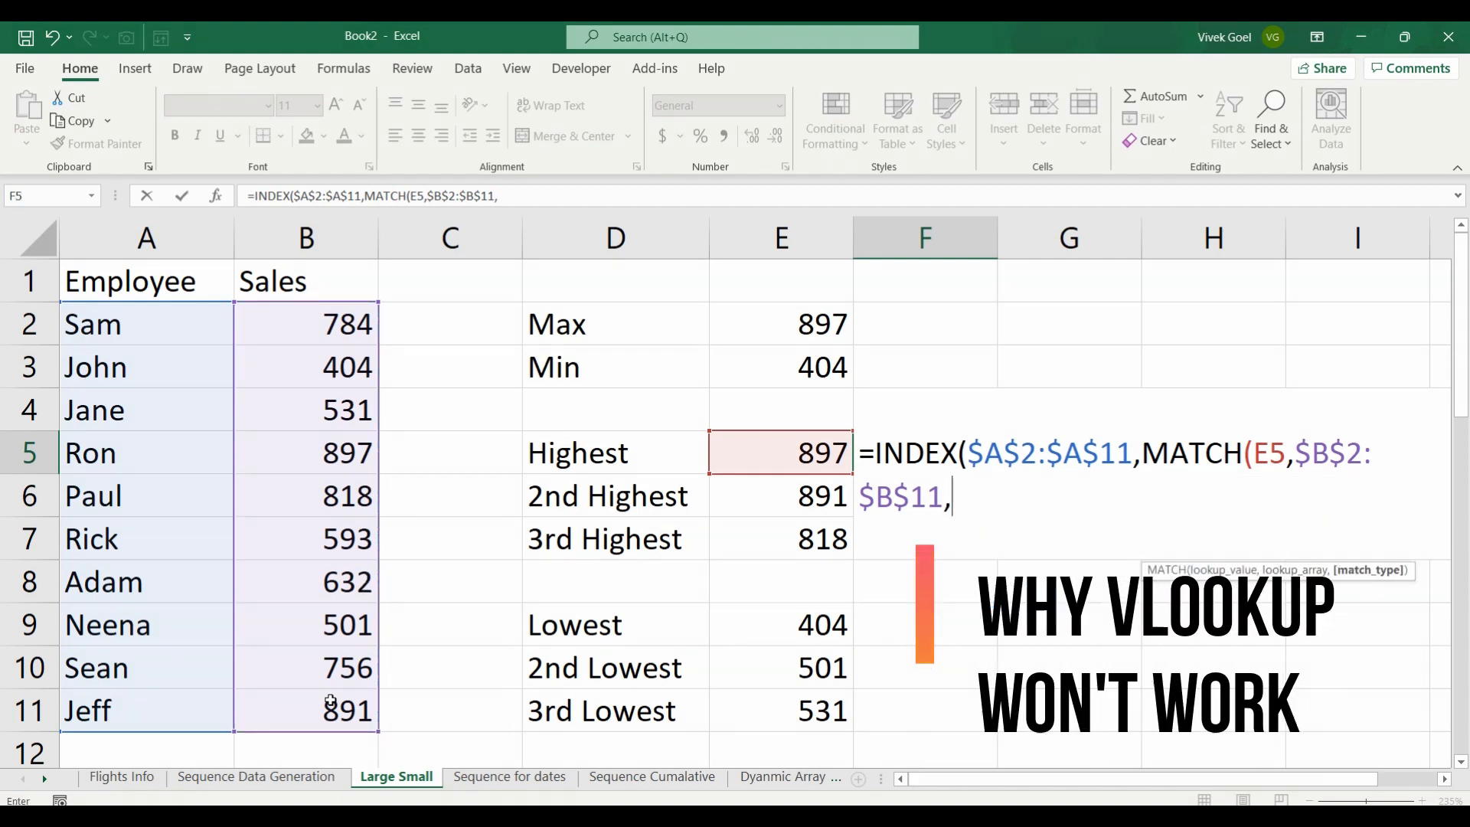
text(0))
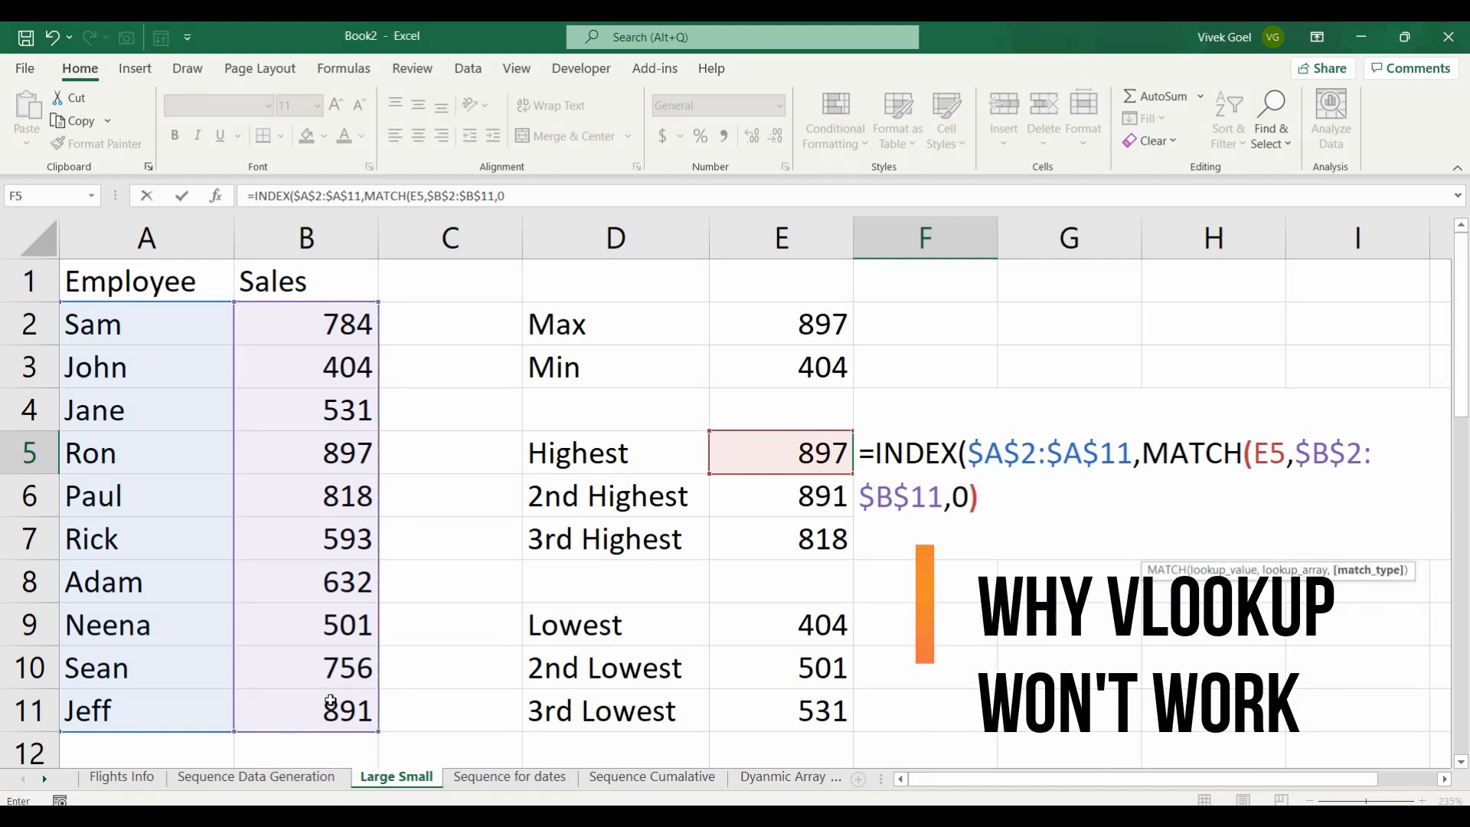
text())
key(Return)
key(Up)
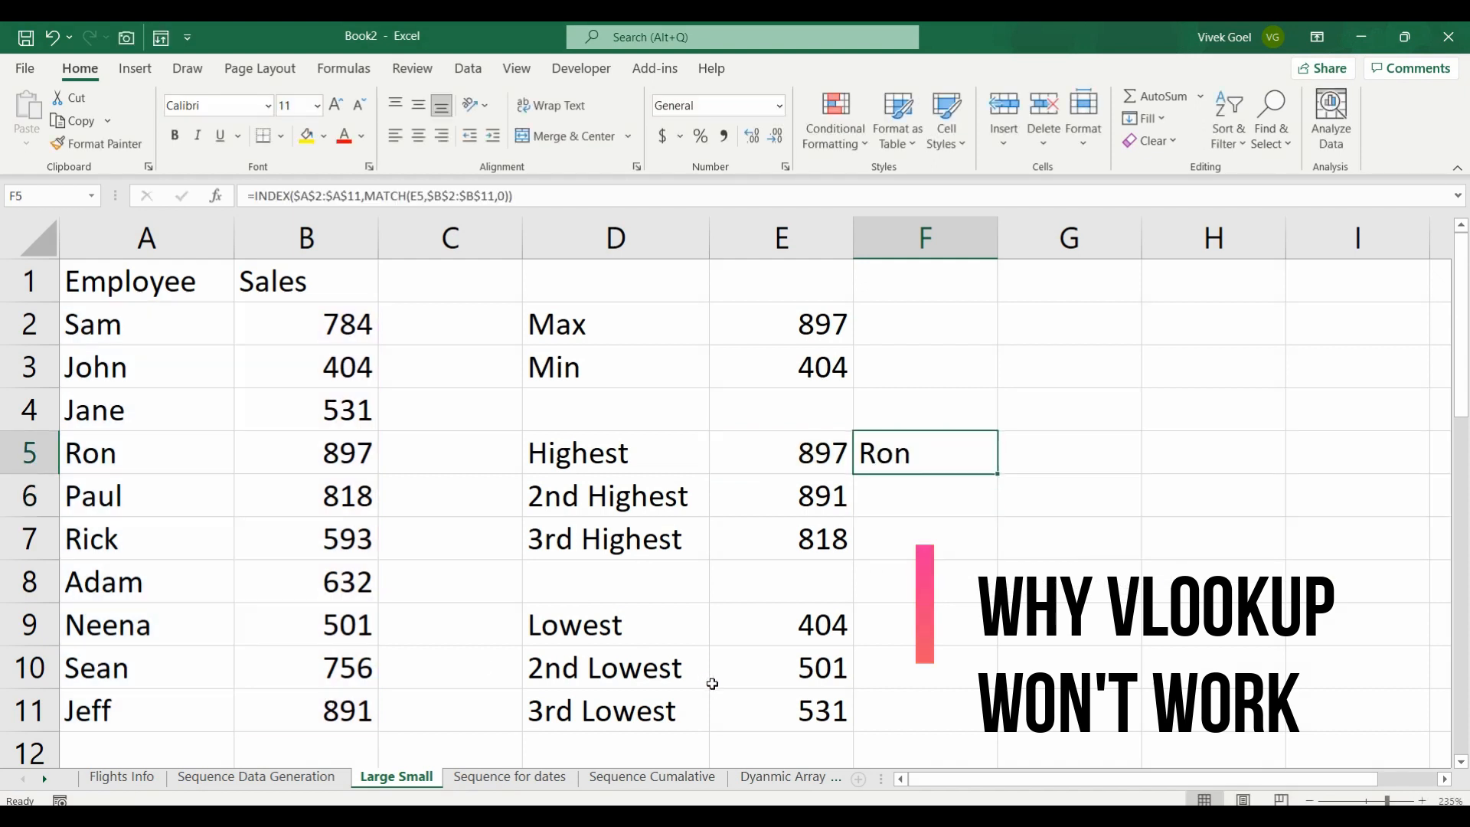
double_click(992, 476)
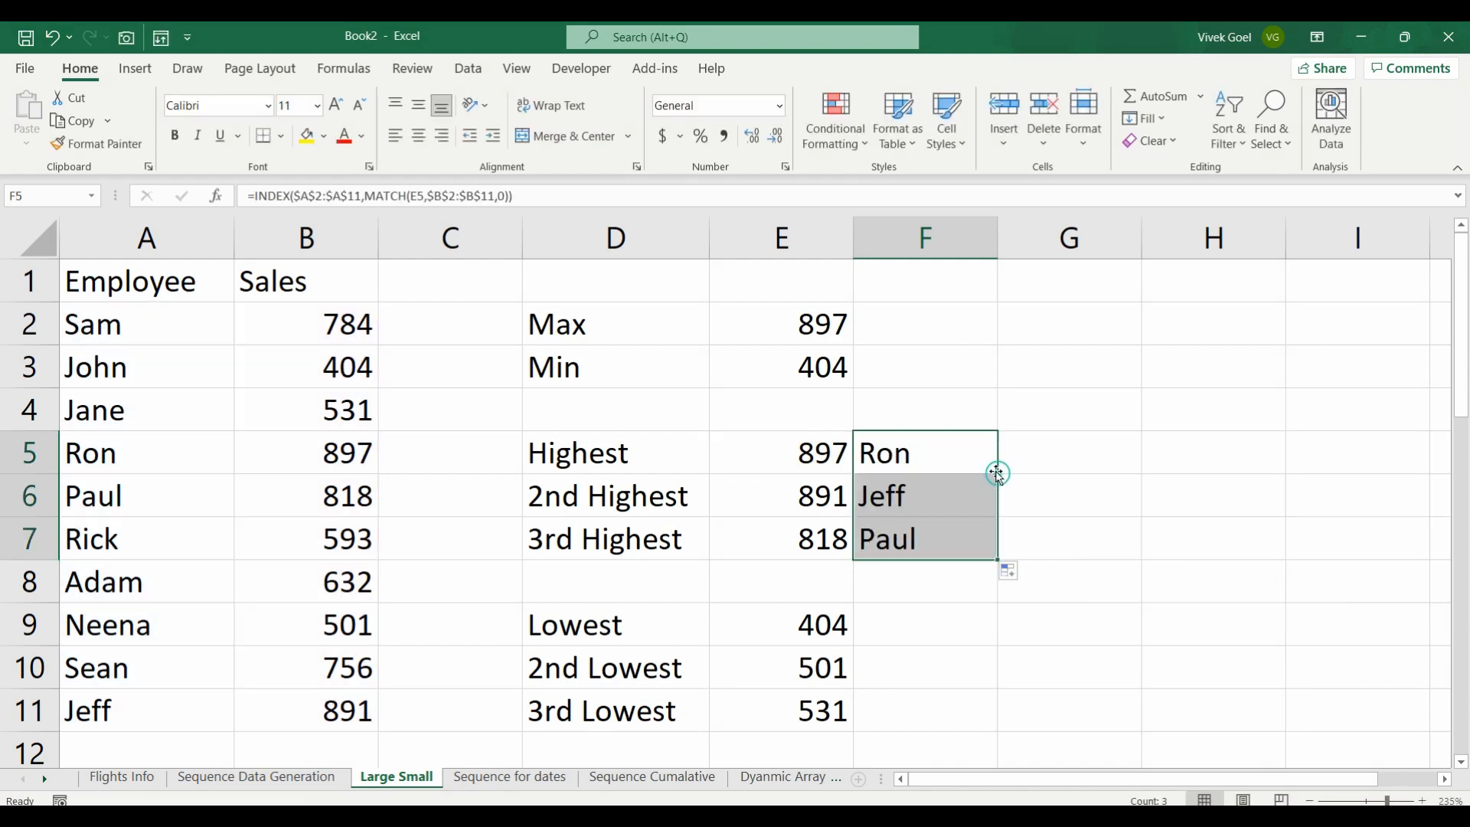
Step: Copy the INDEX-MATCH formula from F5 to F9 and fill it down through F11
click(921, 458)
key(ctrl+c)
key(Down)
key(Down)
key(Down)
key(Down)
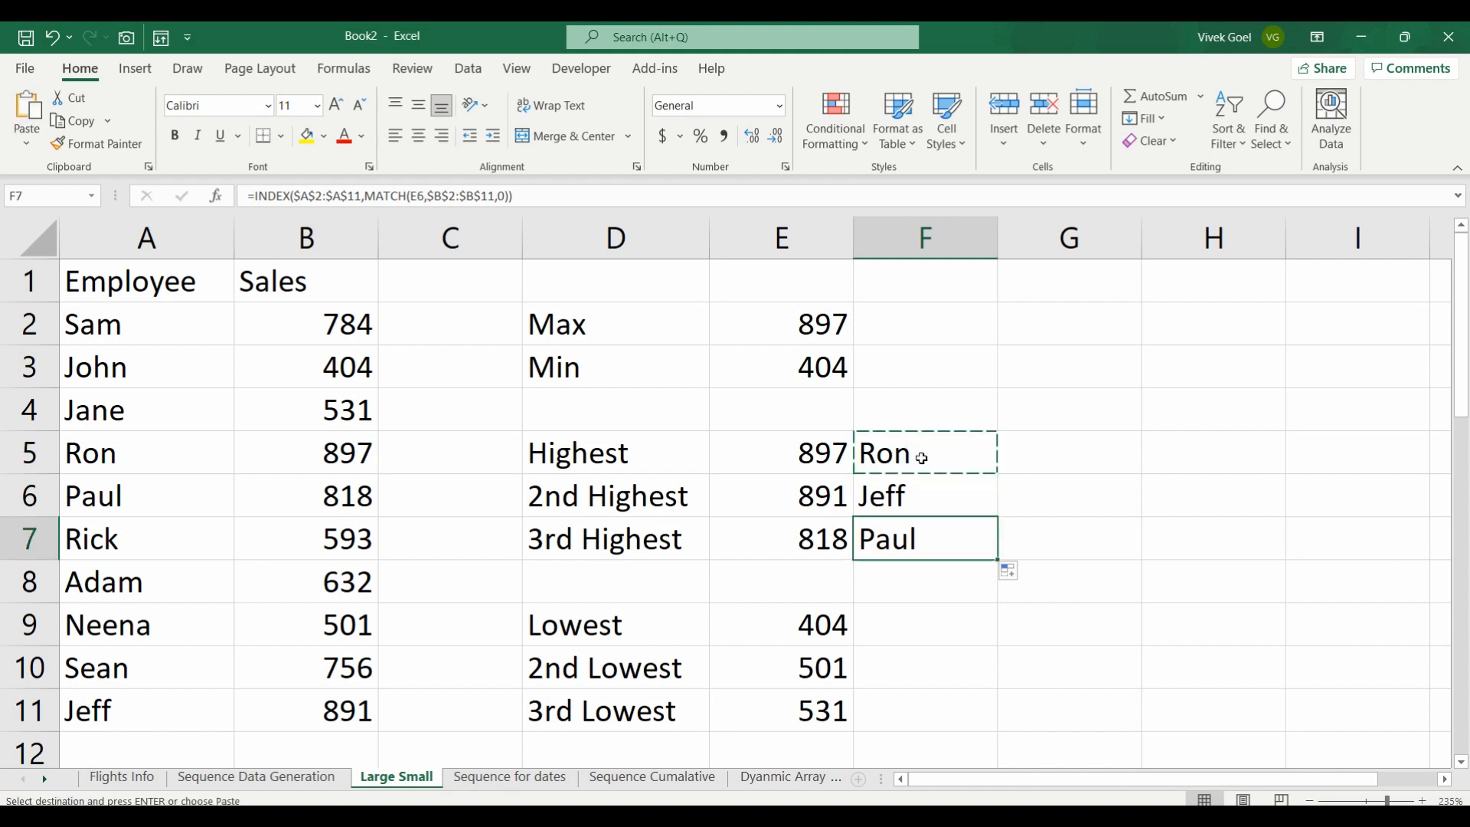
key(ctrl+v)
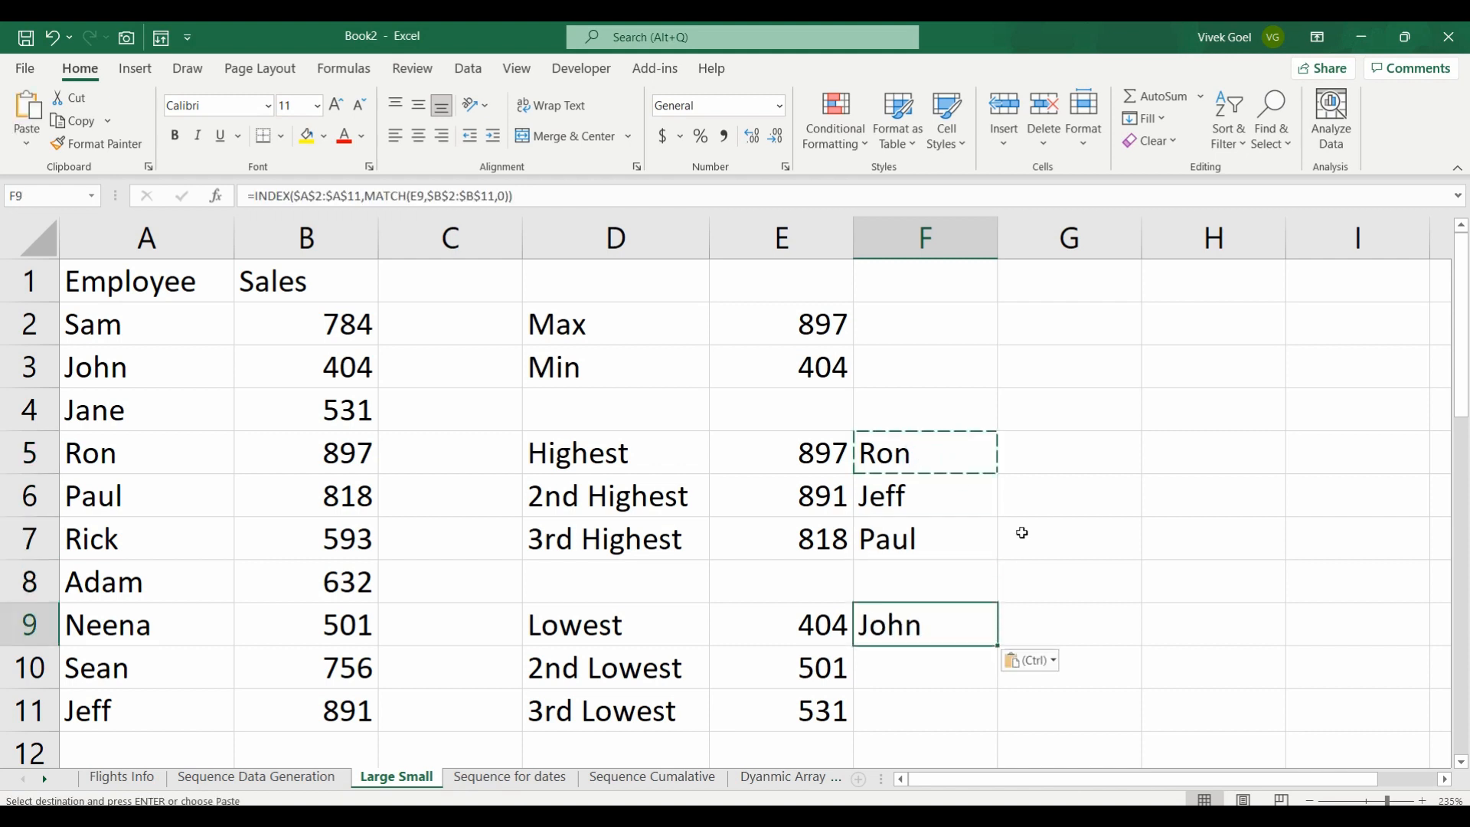
double_click(999, 645)
click(941, 630)
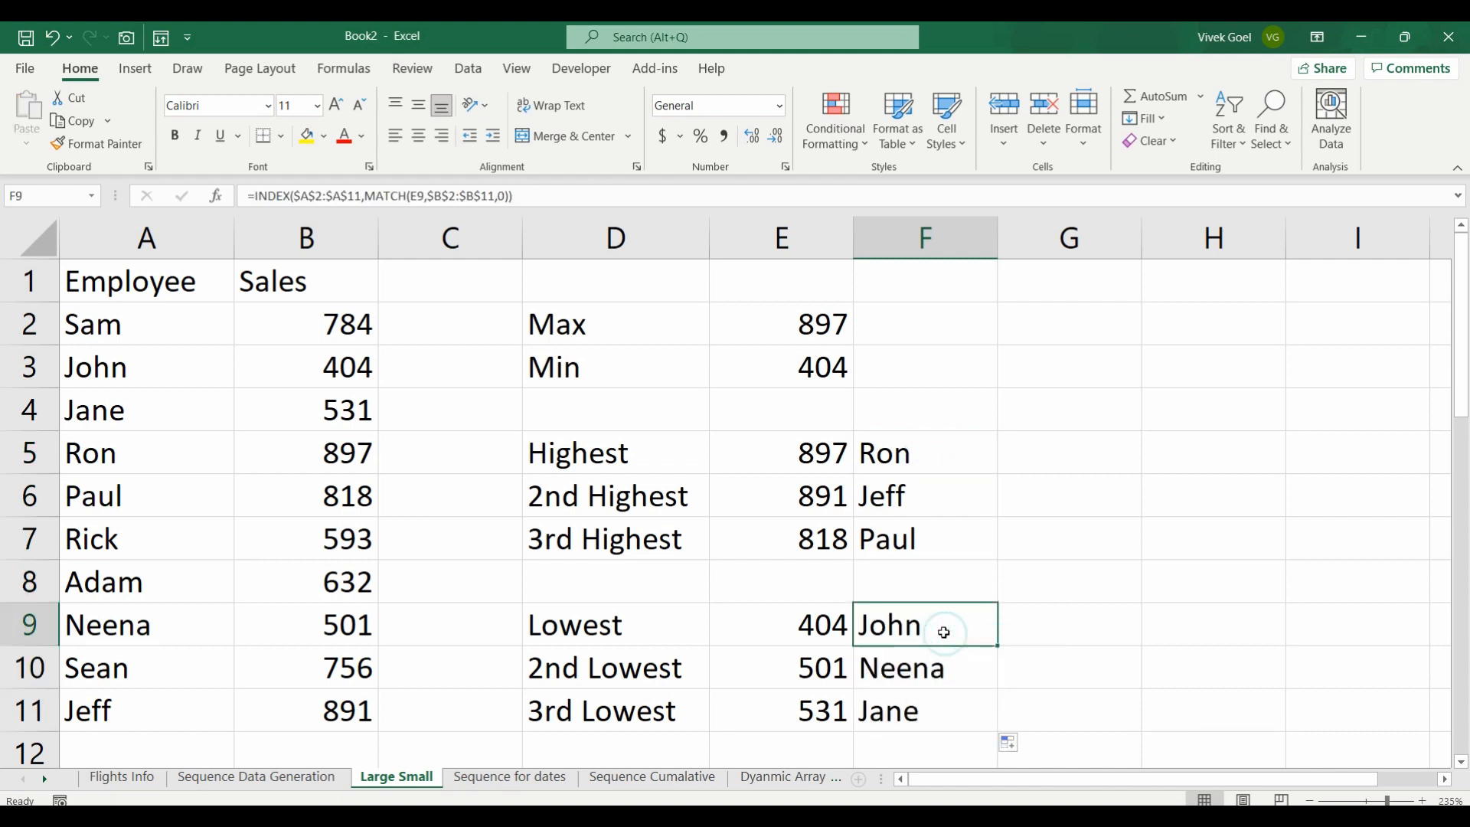
Step: Review the LARGE and SMALL values in column E alongside the INDEX-MATCH employee lookups in column F
key(Down)
key(Down)
key(Up)
key(Up)
key(Left)
key(Up)
key(Up)
key(Up)
key(Up)
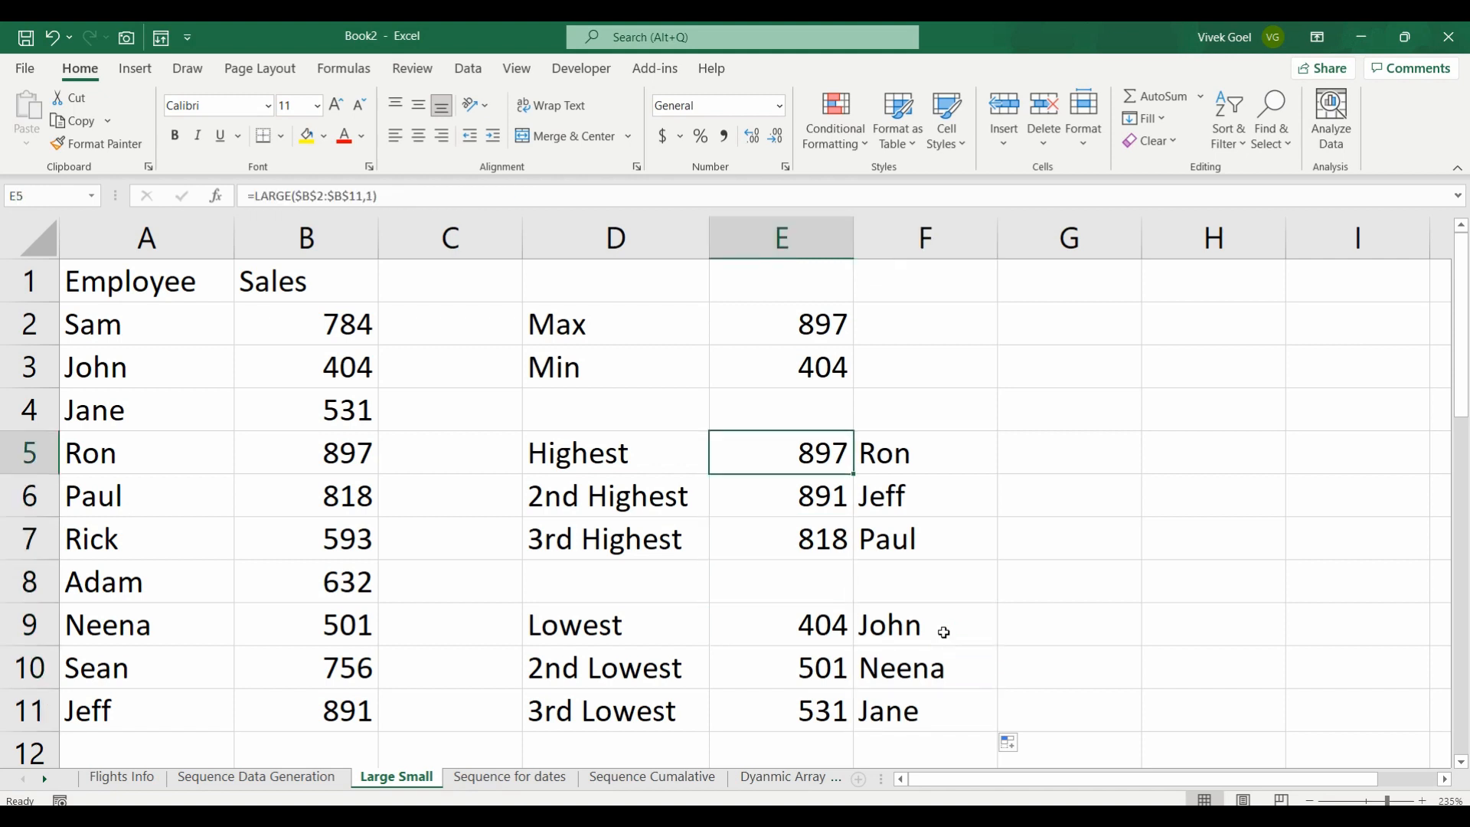
key(Right)
key(Down)
key(Down)
key(Down)
key(Down)
key(Down)
key(Down)
key(Down)
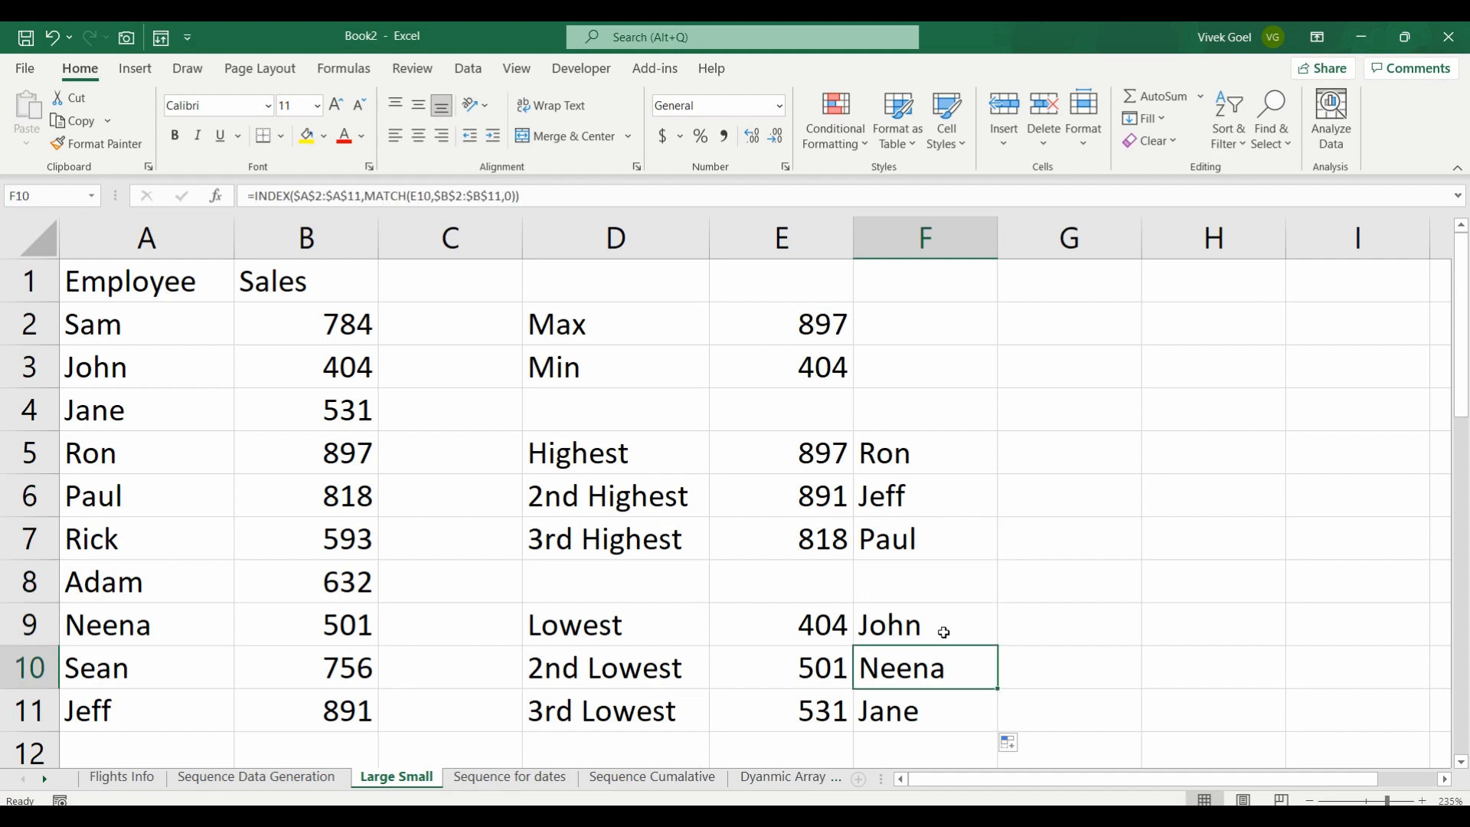
key(ctrl+Up)
key(ctrl+Up)
key(ctrl+Up)
key(ctrl+Up)
key(ctrl+Up)
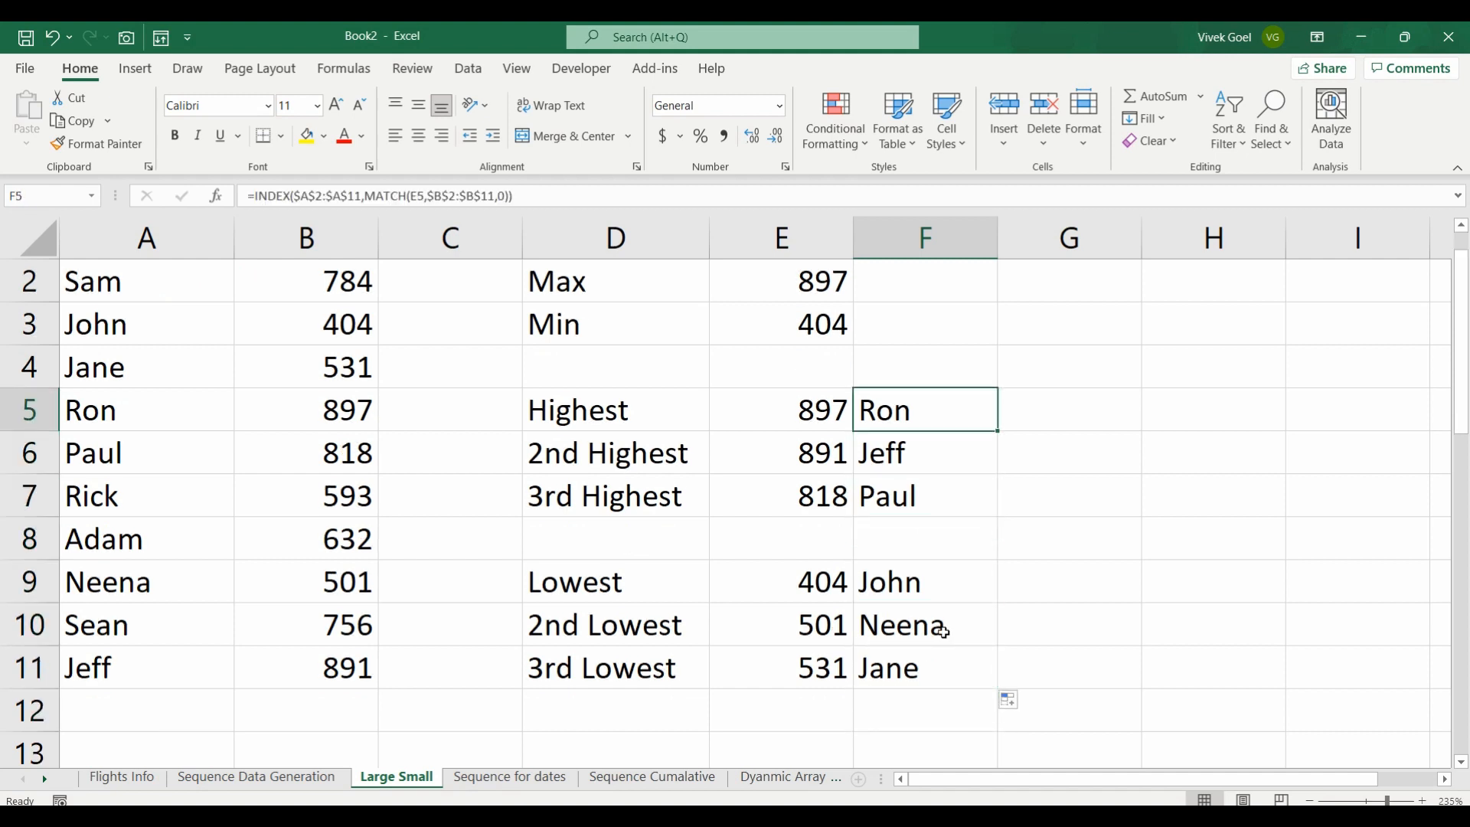
key(Down)
key(Down)
key(Down)
key(Down)
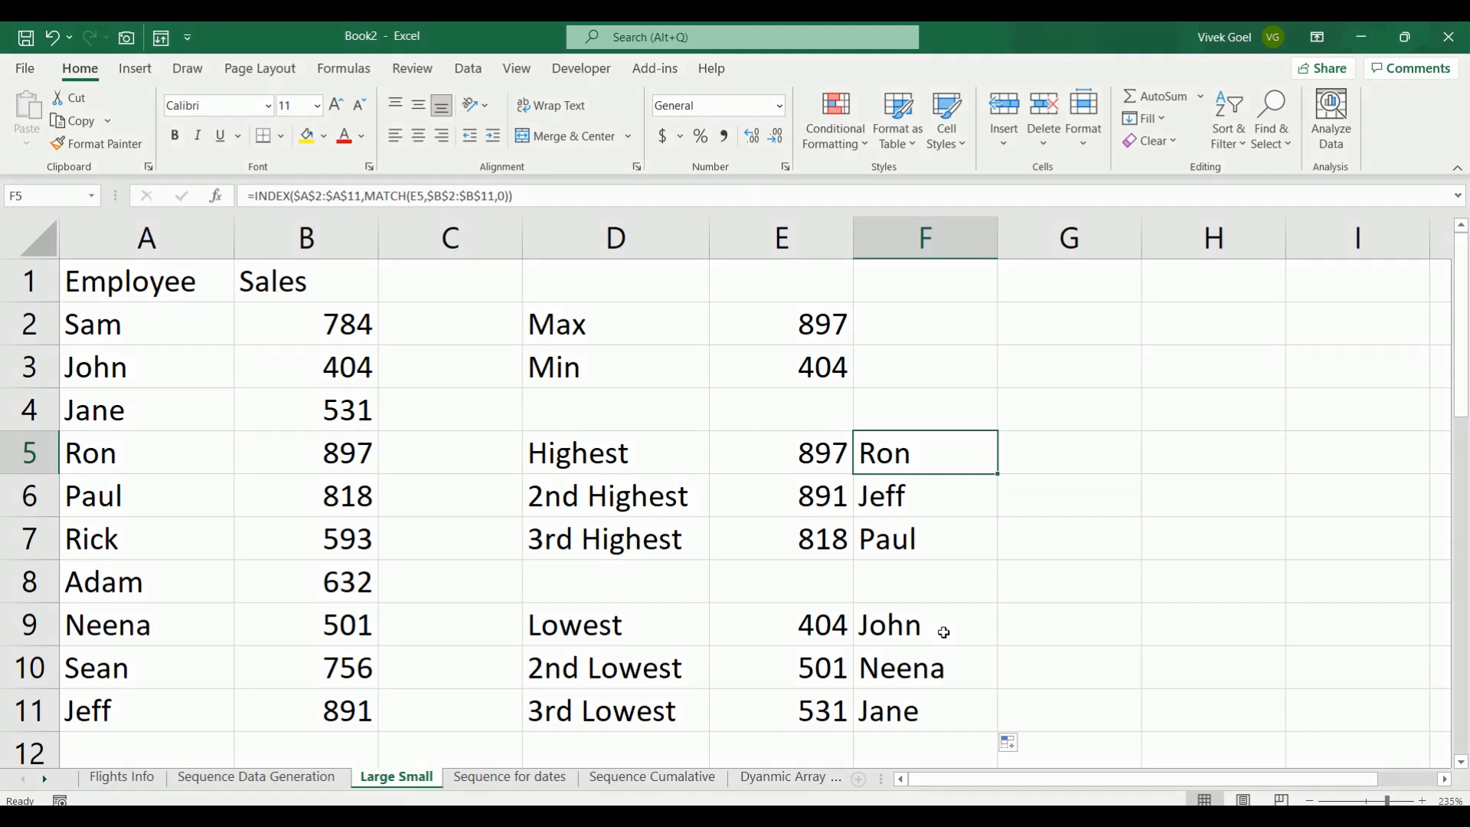
Step: Start a FILTER formula in G3 with the employee and sales range A2:B11 as its array
key(Right)
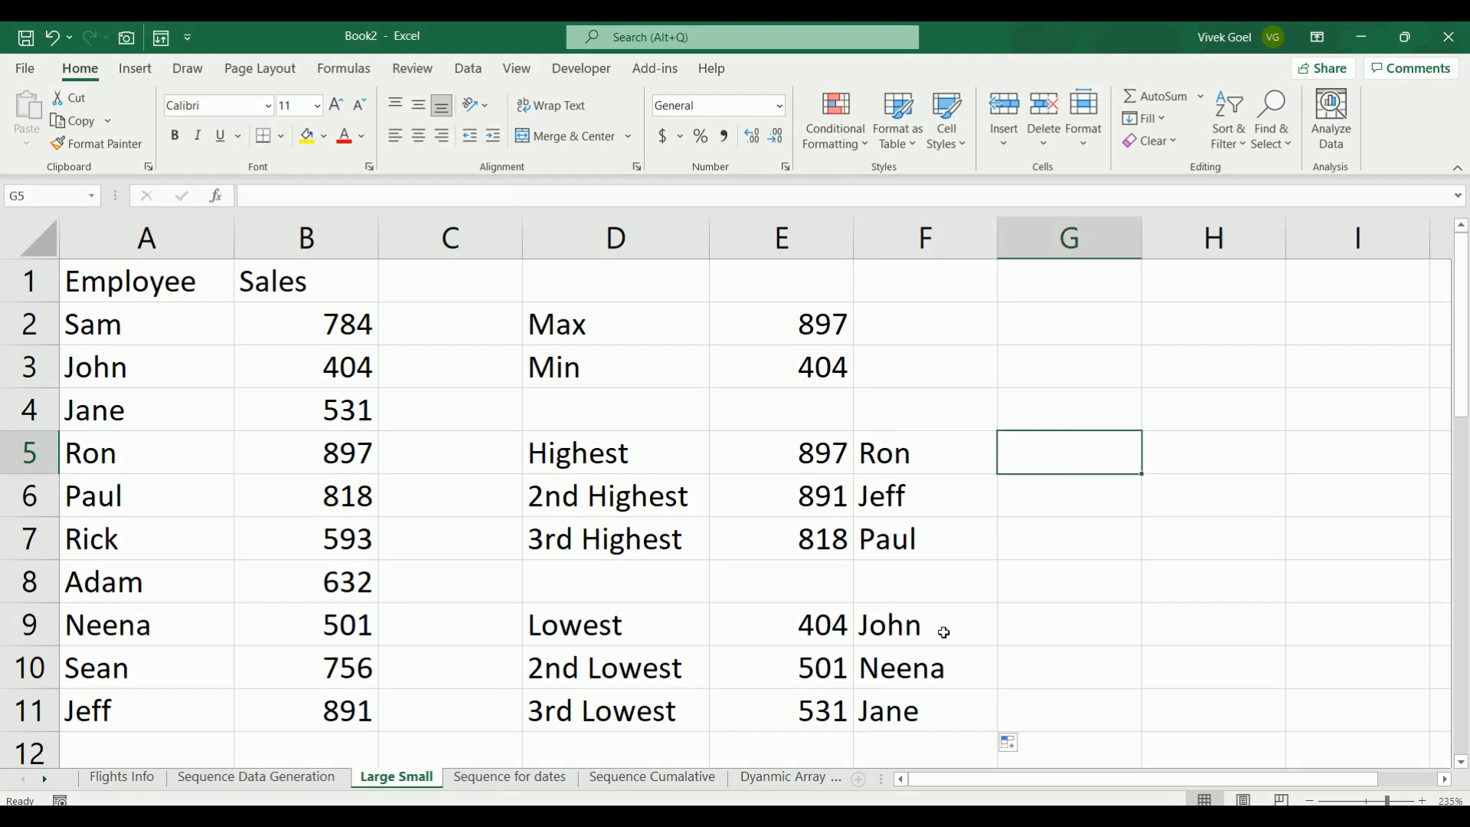
key(Up)
key(Up)
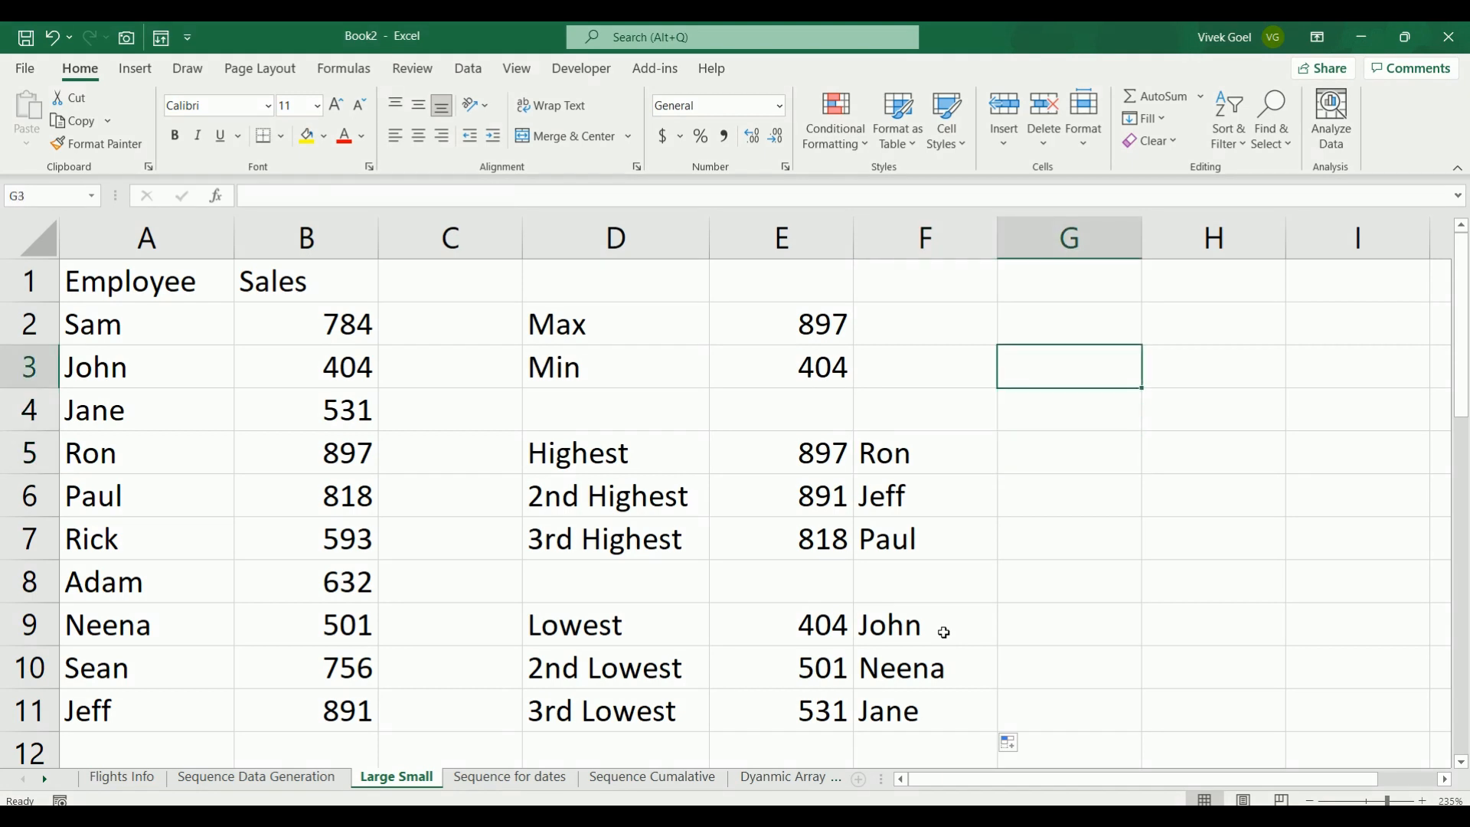
key(Up)
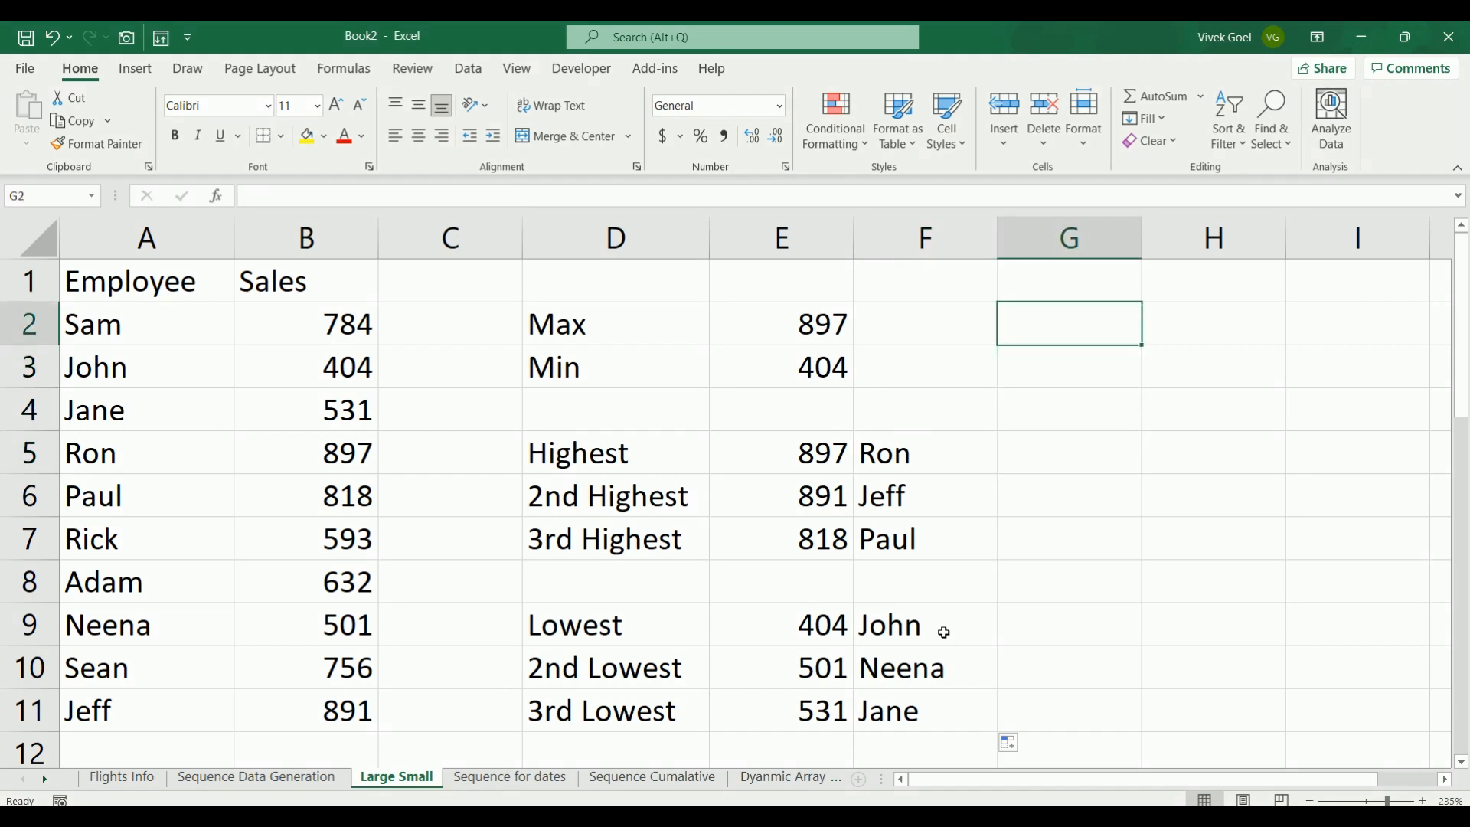
key(Down)
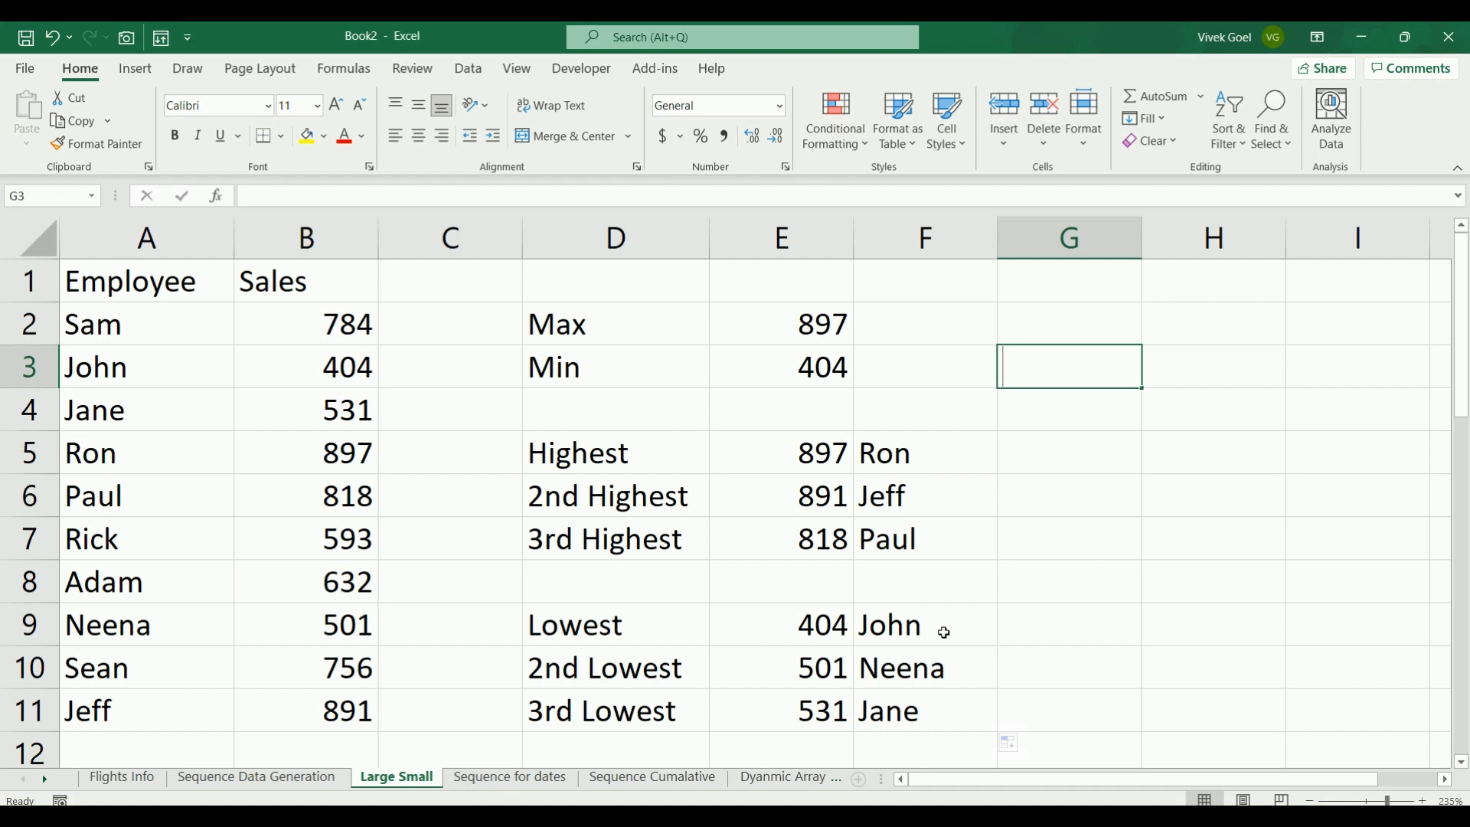
text(=f)
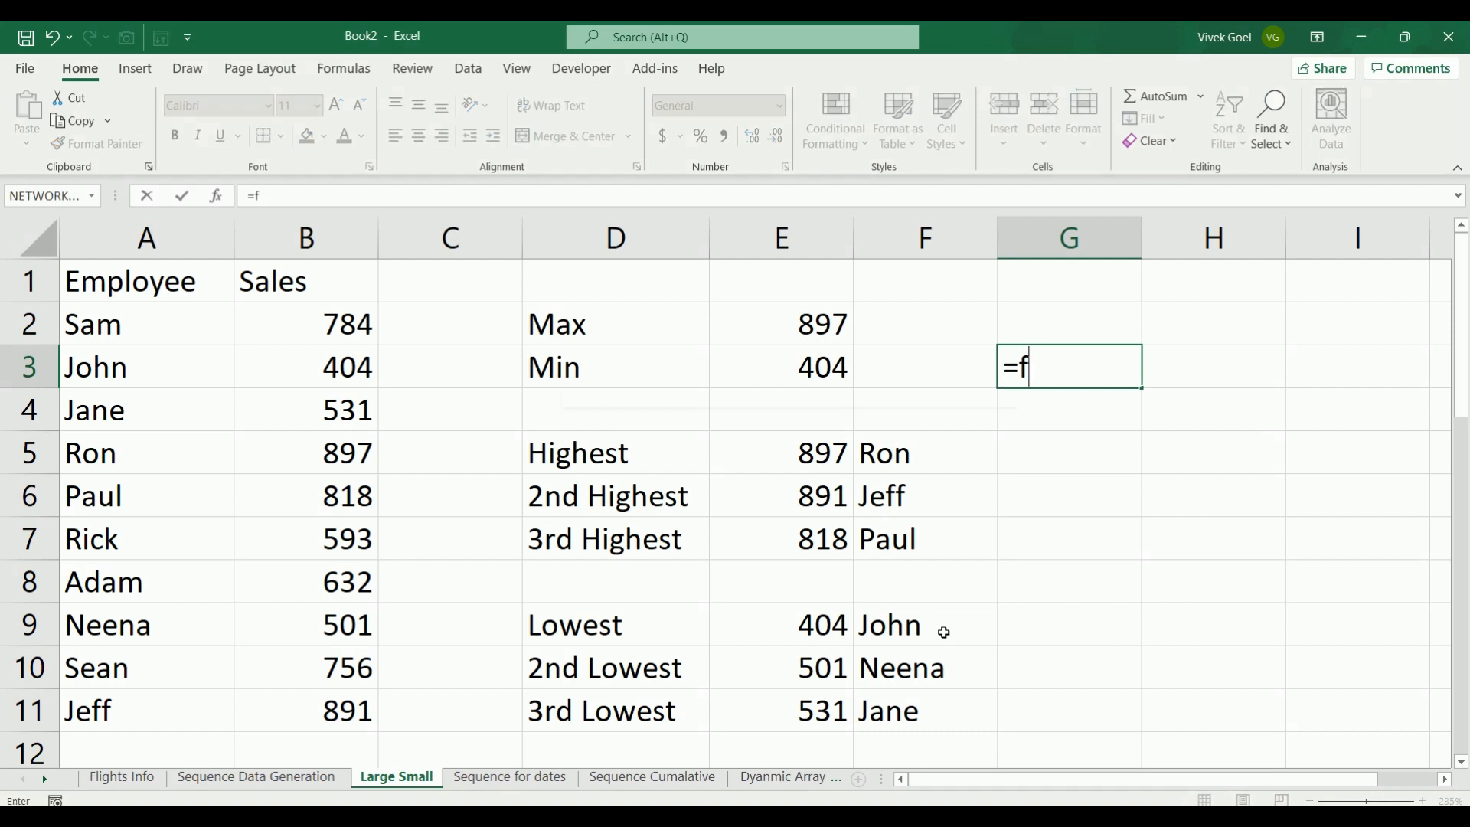
text(il)
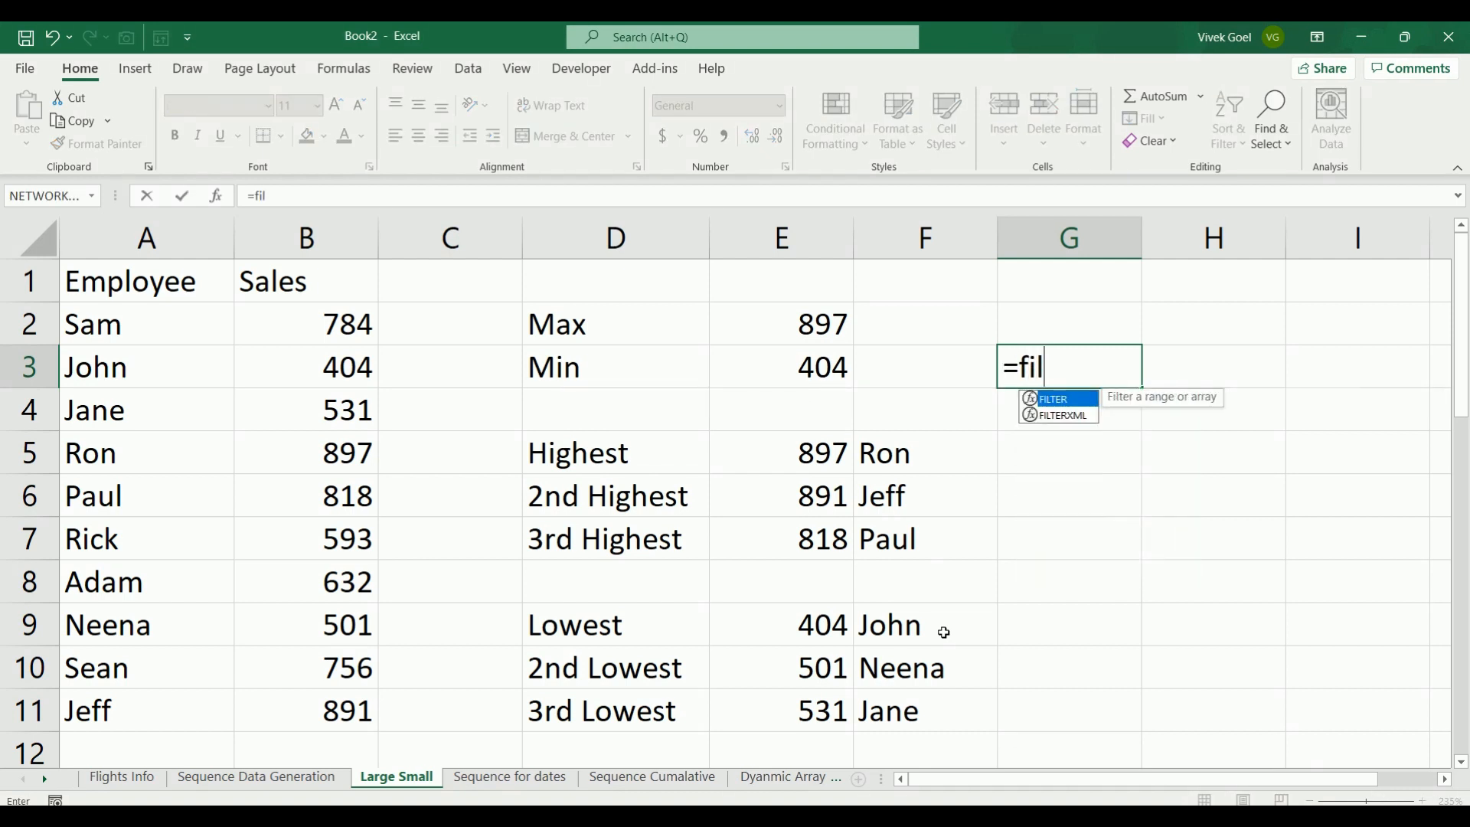
text(ter)
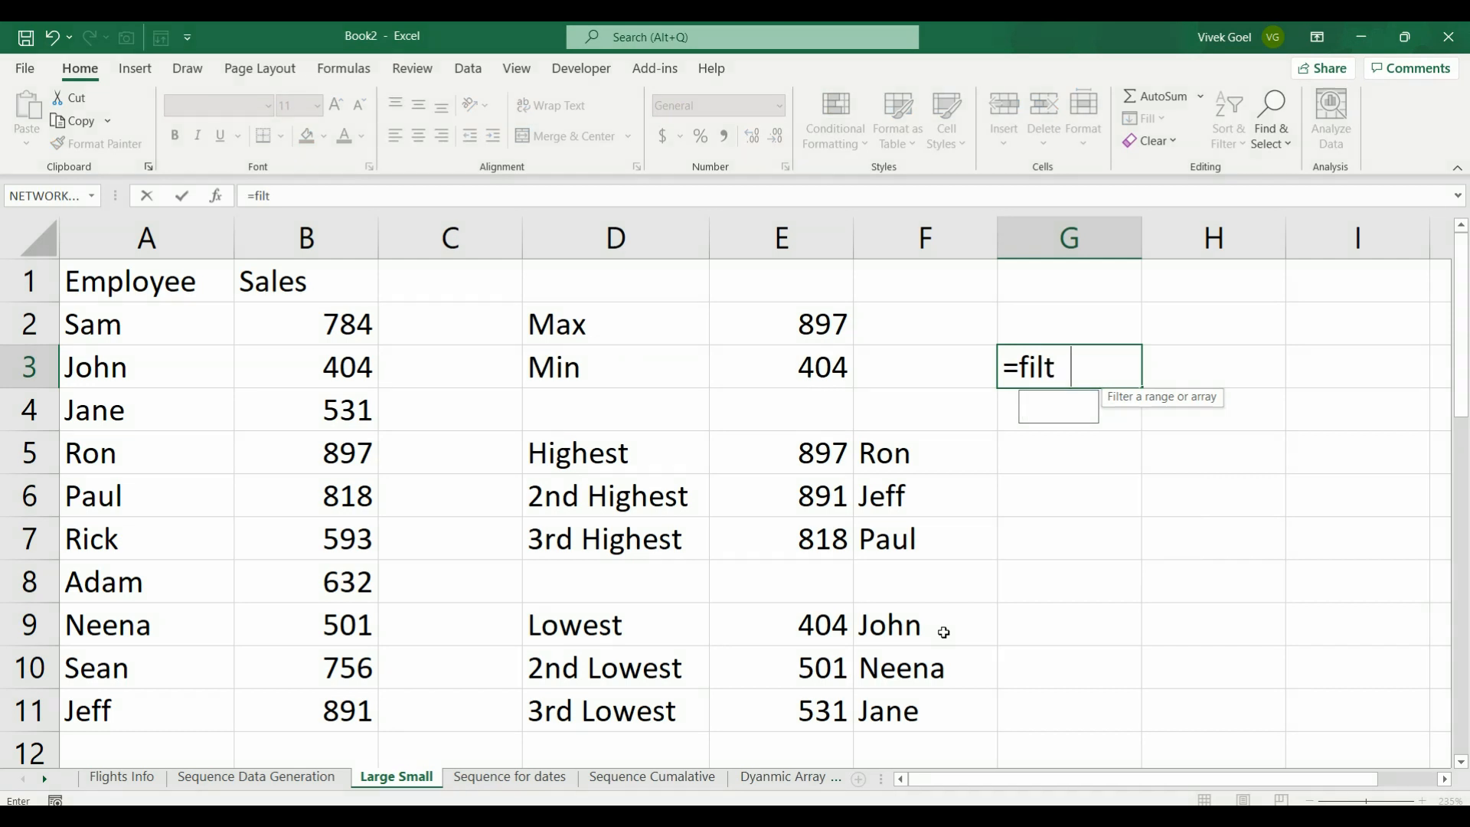
key(Tab)
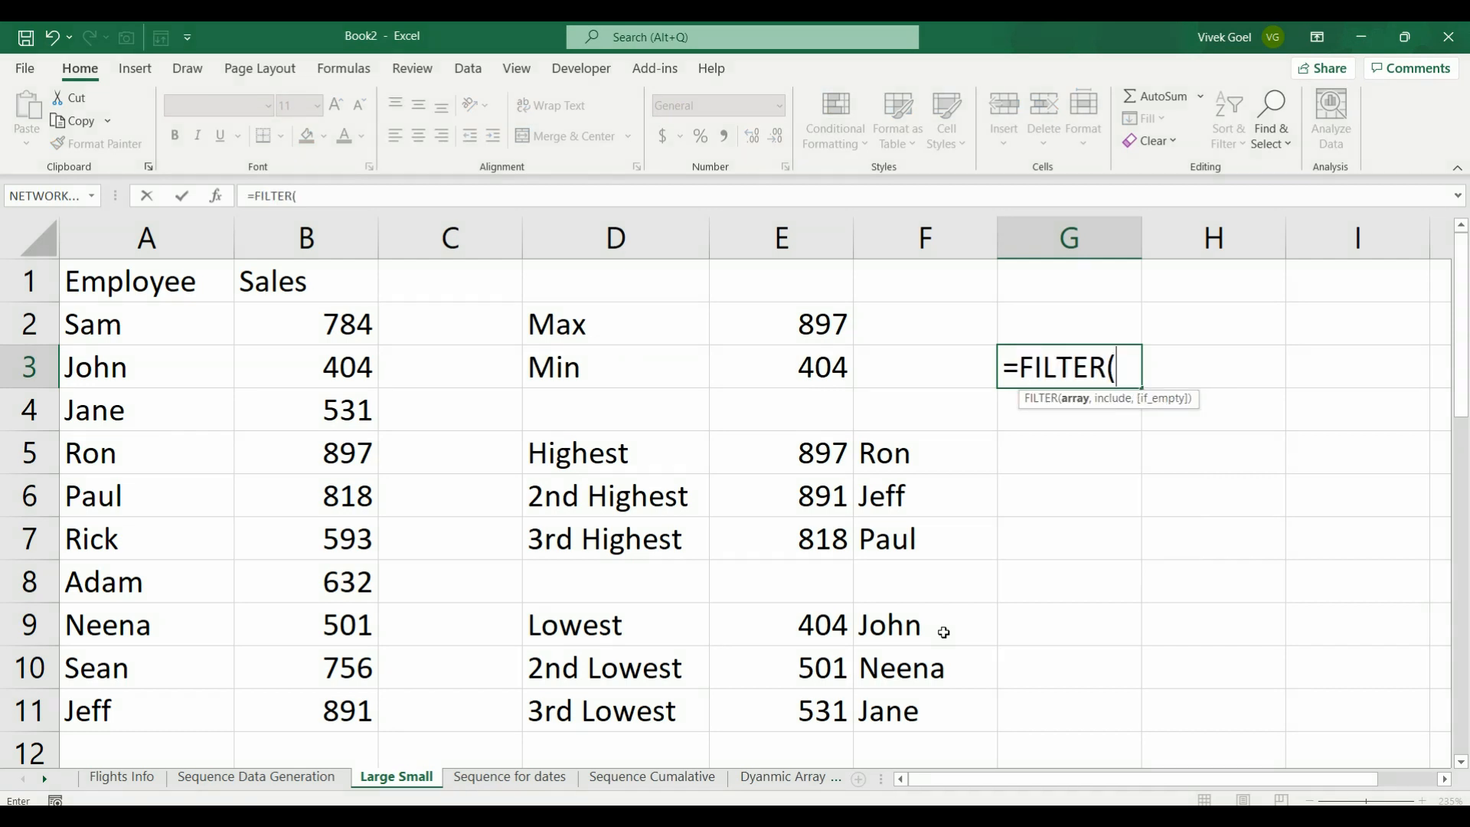
key(Left)
key(Left)
key(Left)
key(Left)
key(Left)
key(Left)
key(Up)
key(shift+Right)
key(ctrl+shift+Down)
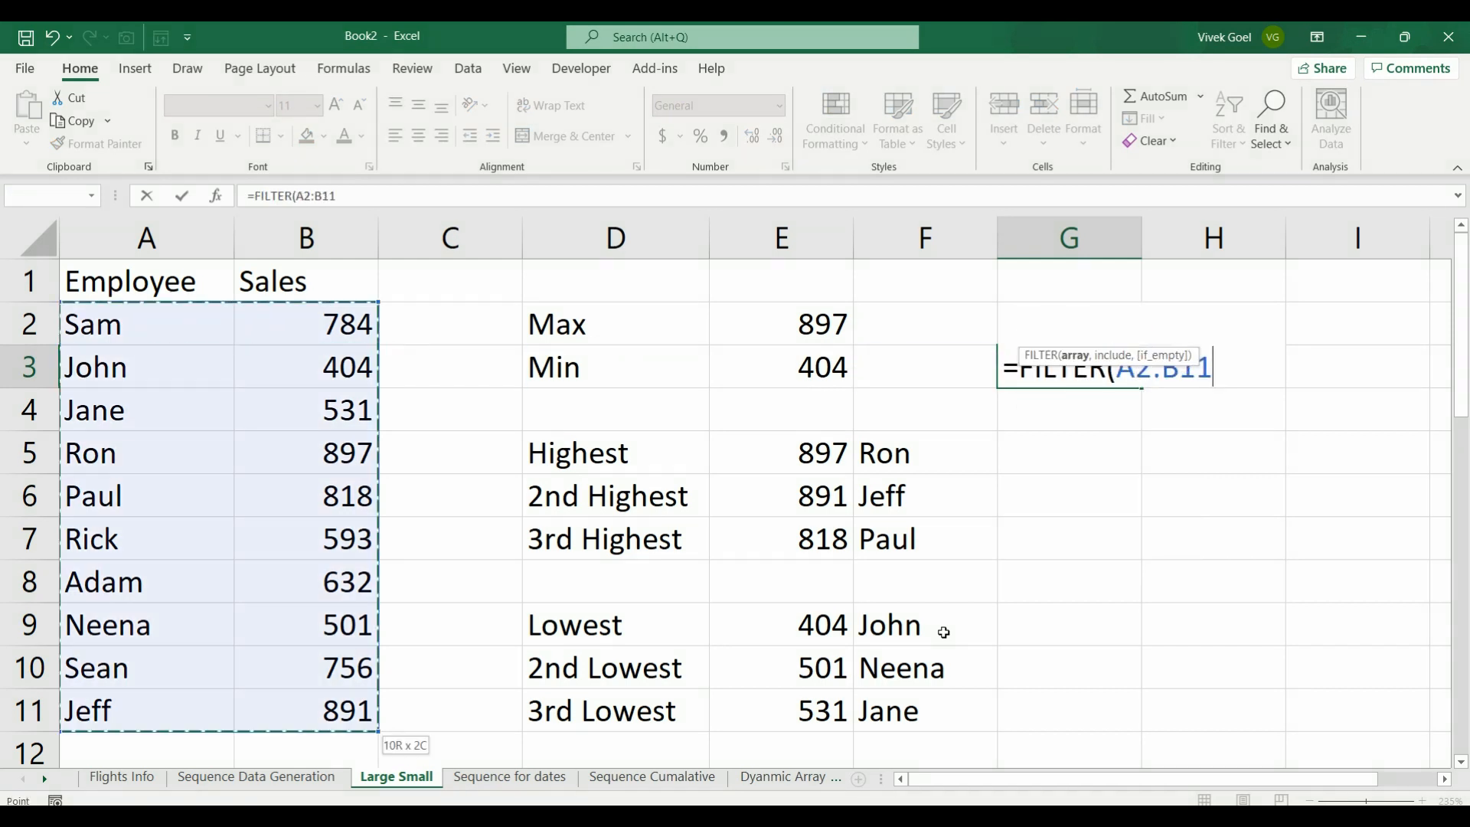
text(,)
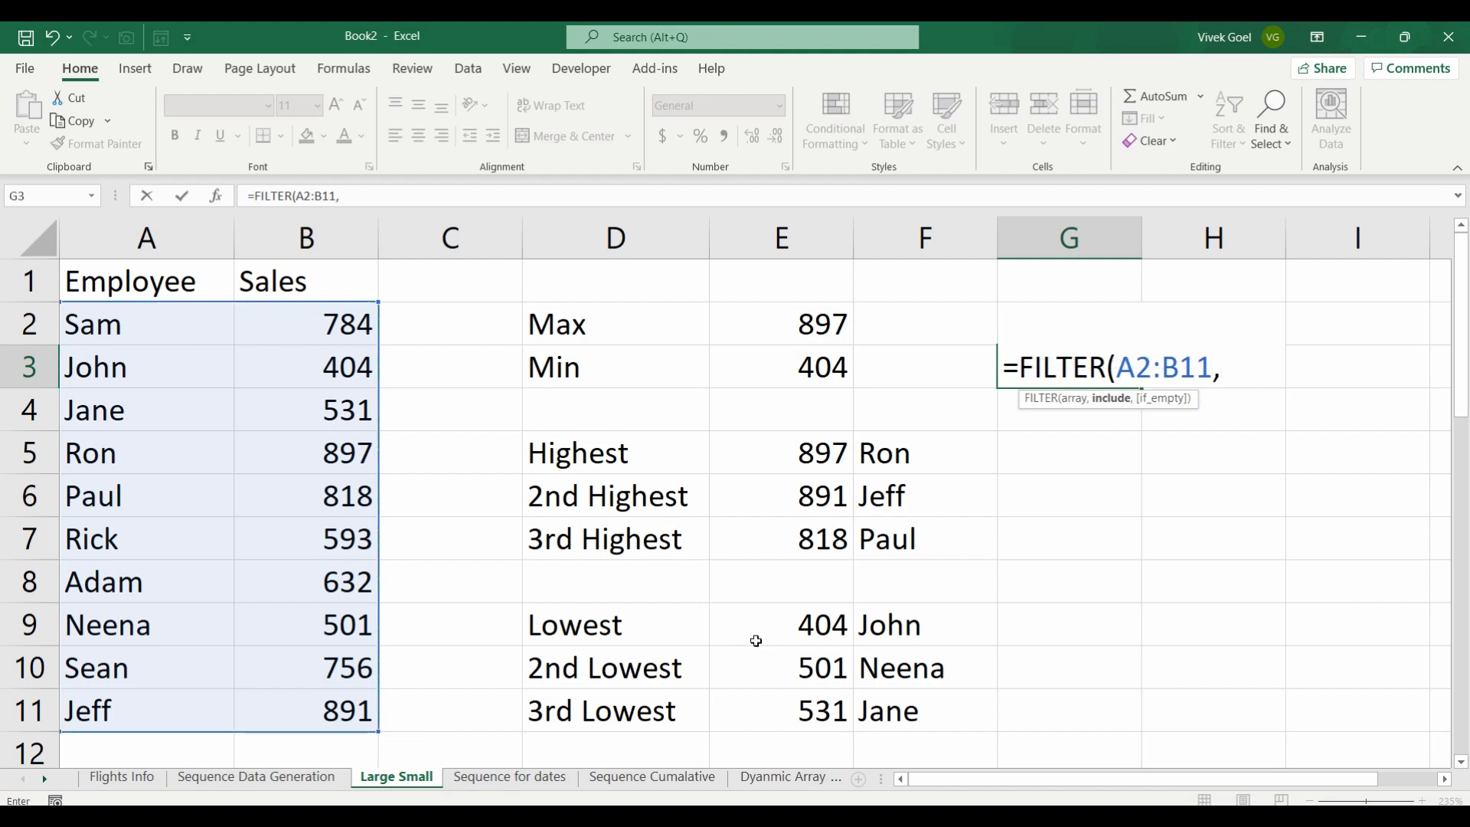
Step: Complete the FILTER formula with the include condition B2:B11>=LARGE(B2:B11,3) and enter it
drag(346, 324, 345, 688)
text(>=LARGE()
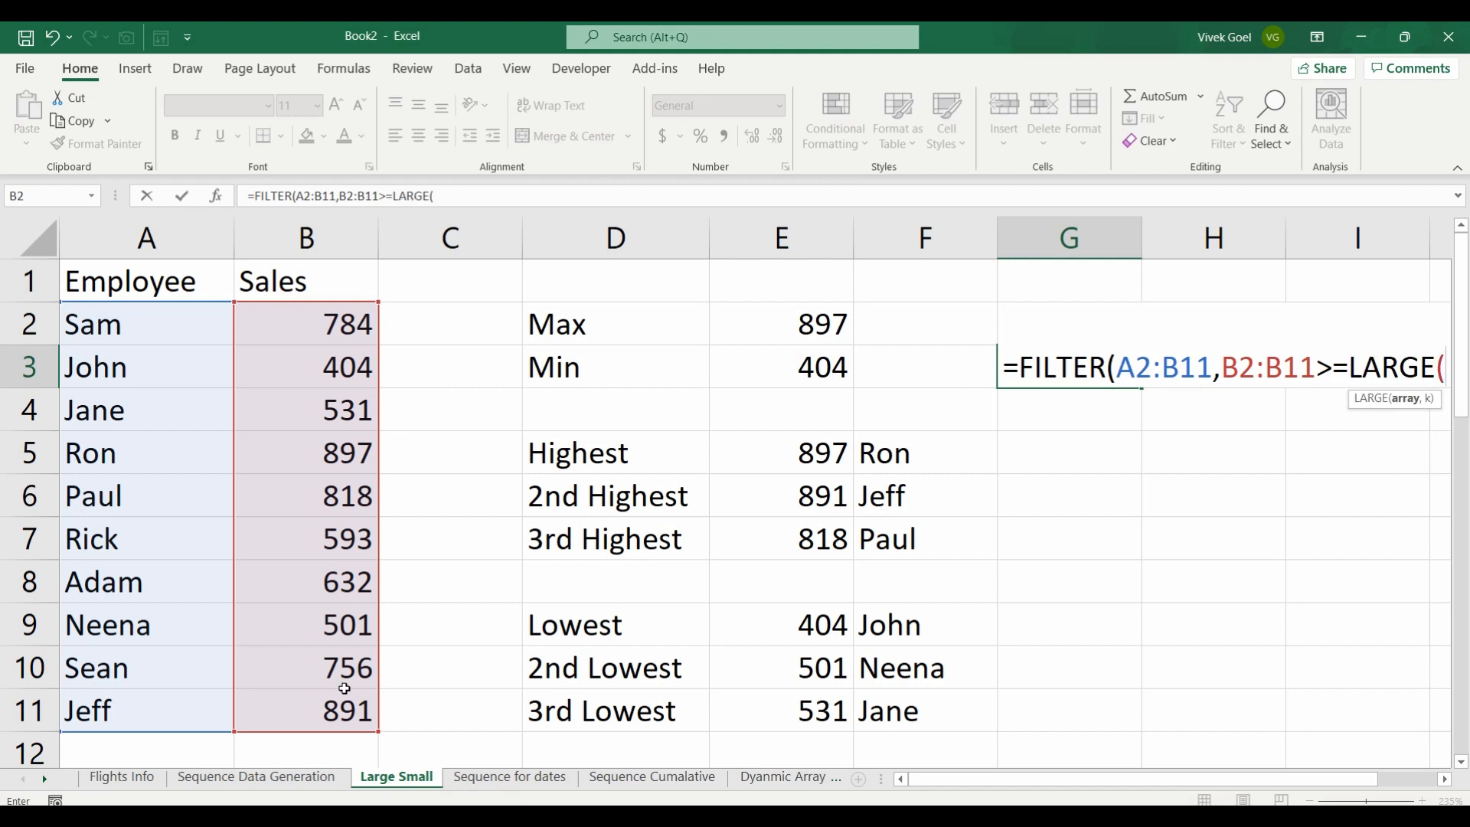
drag(327, 312, 306, 699)
text(,3)))
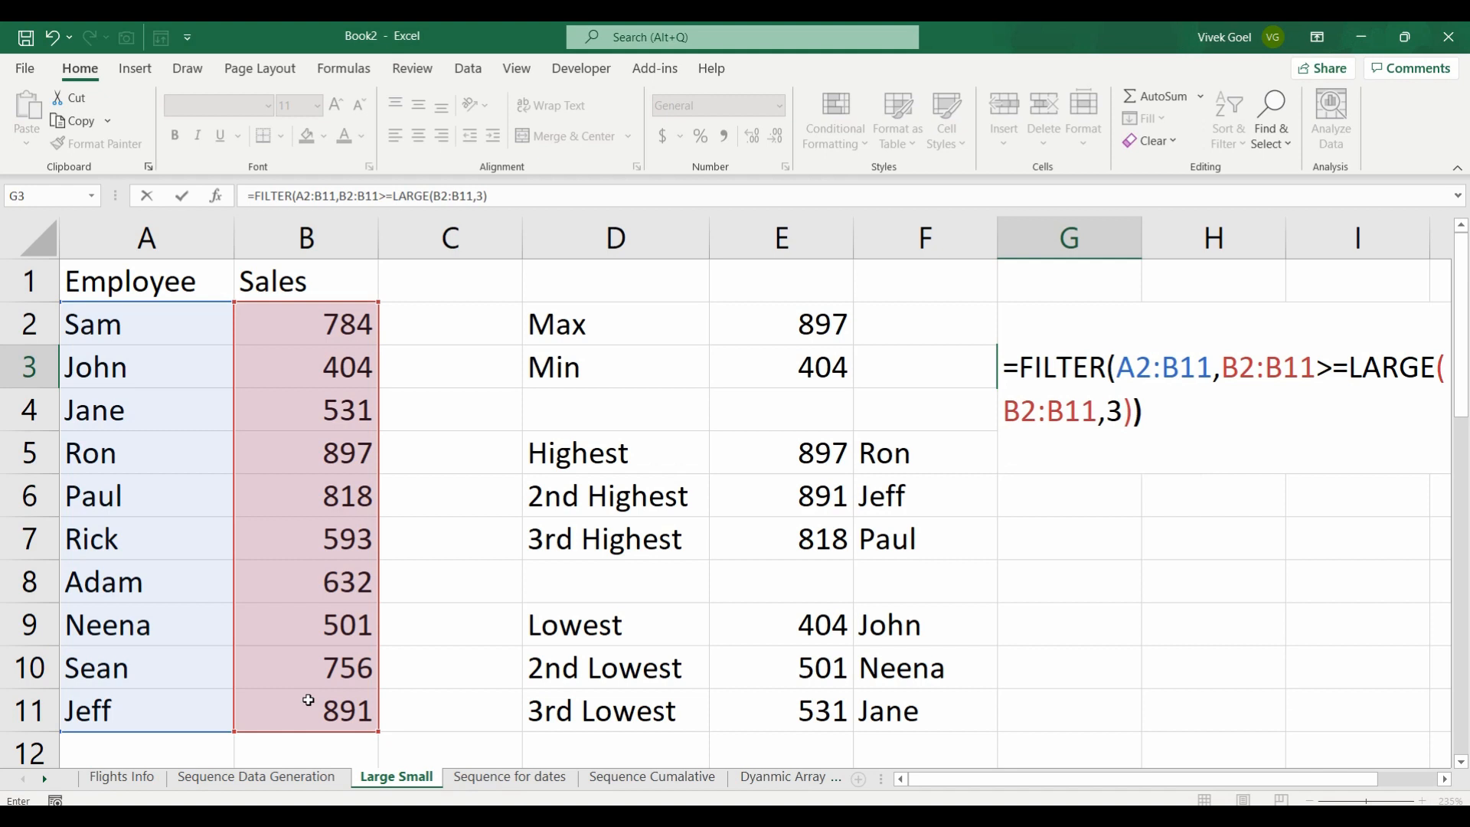
key(ctrl+Return)
key(Right)
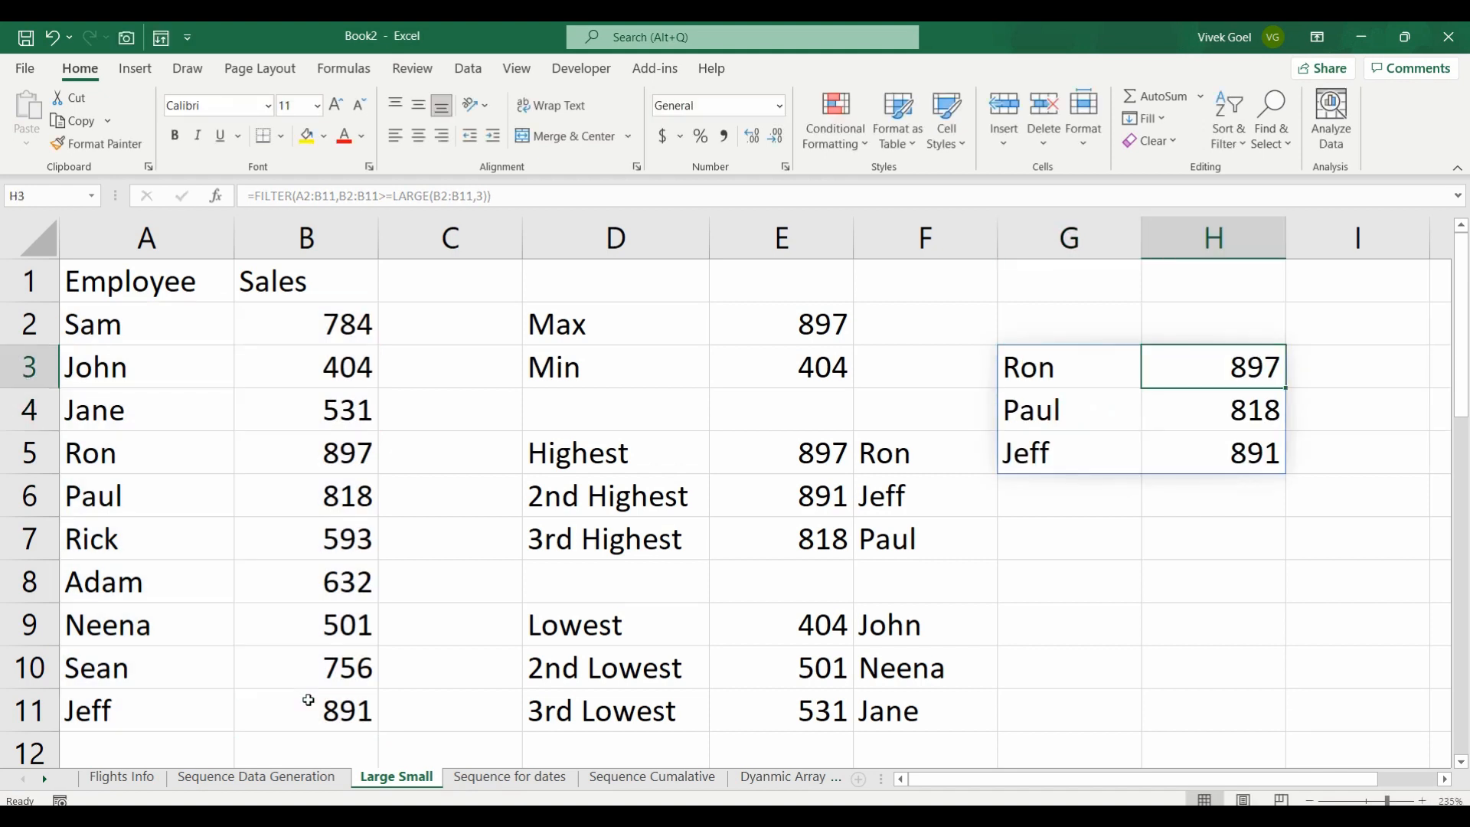
Step: Change the k value of LARGE in the G3 FILTER formula to 5
click(1037, 374)
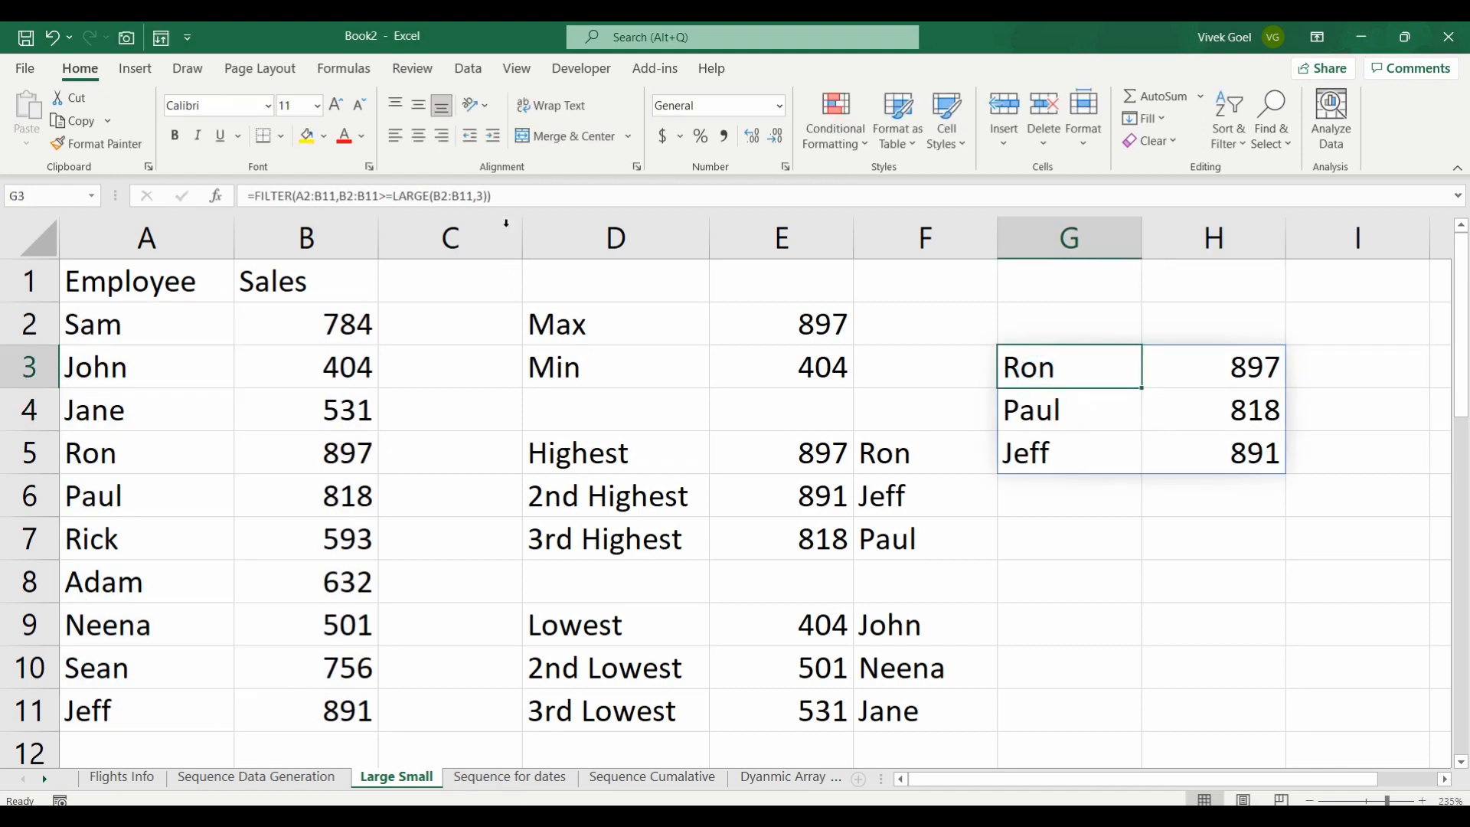
click(483, 196)
key(BackSpace)
text(5)
key(Return)
Step: Examine the spilled employee and sales results in columns G and H and inspect the FILTER formula in G3
key(Right)
key(Left)
key(Right)
key(Up)
key(Left)
key(Down)
key(Up)
key(Right)
key(Down)
key(Down)
key(Down)
key(Left)
key(Up)
key(Up)
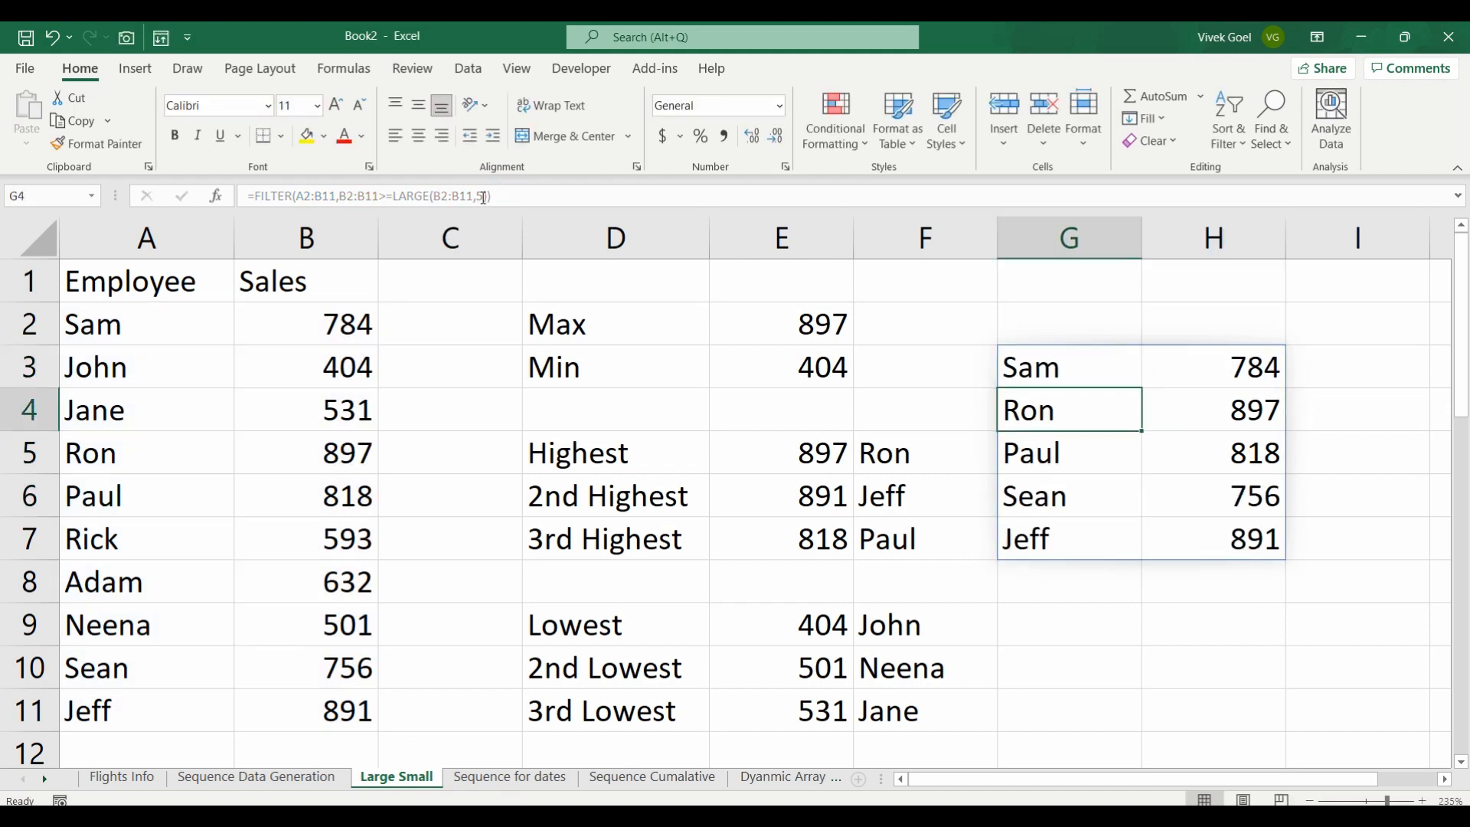
key(Up)
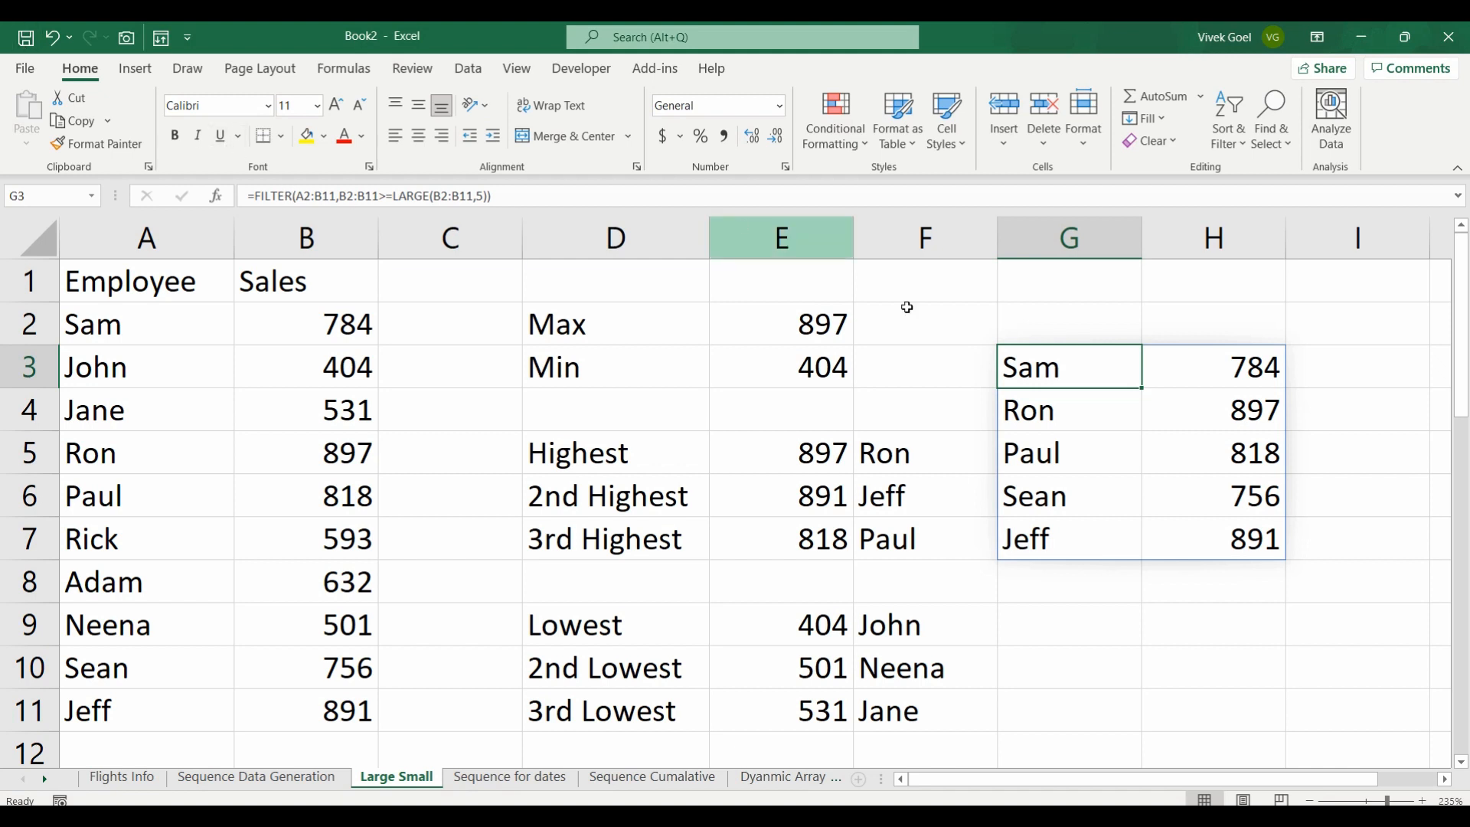
double_click(1093, 375)
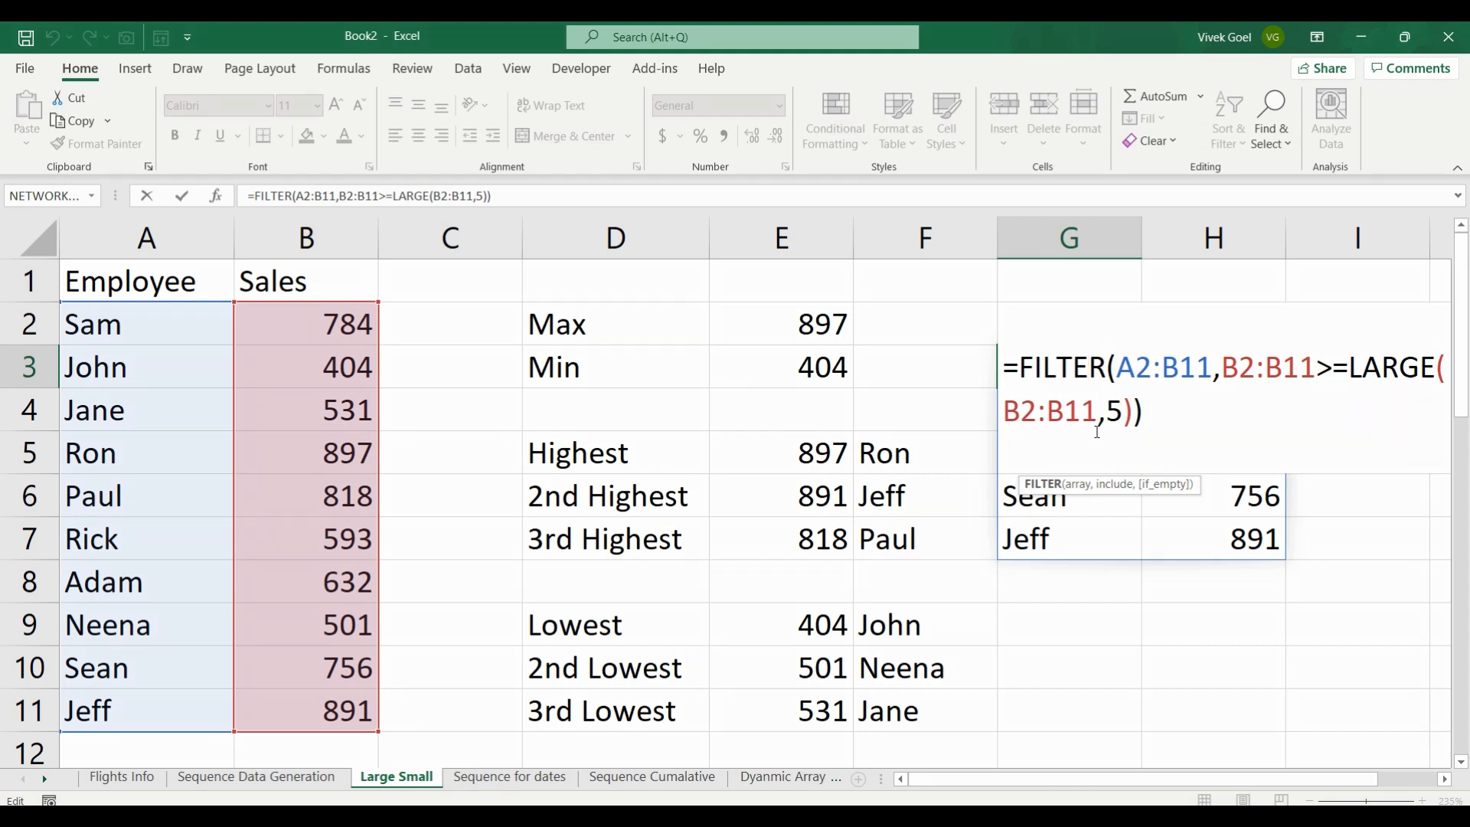
key(Escape)
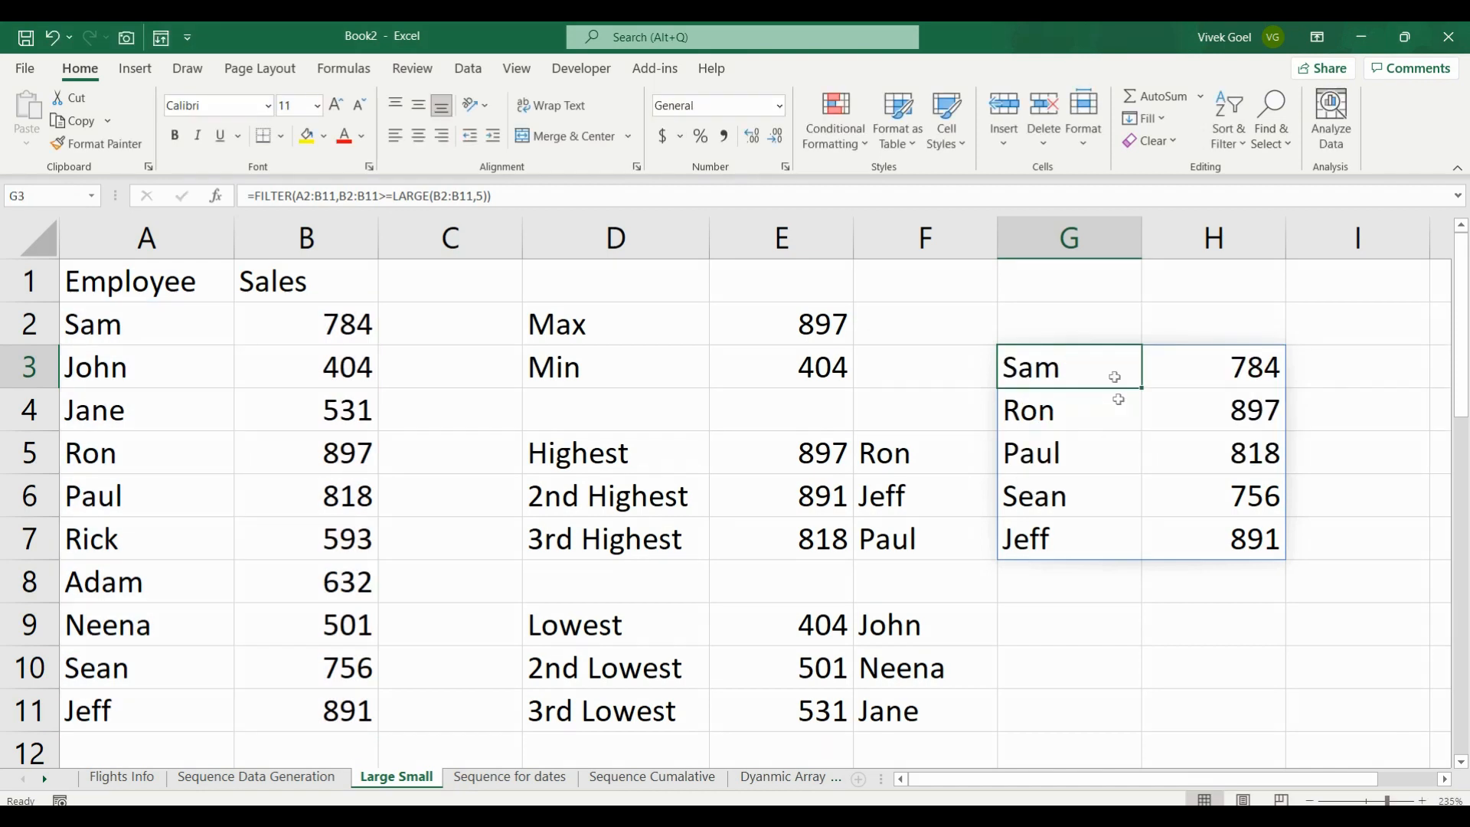